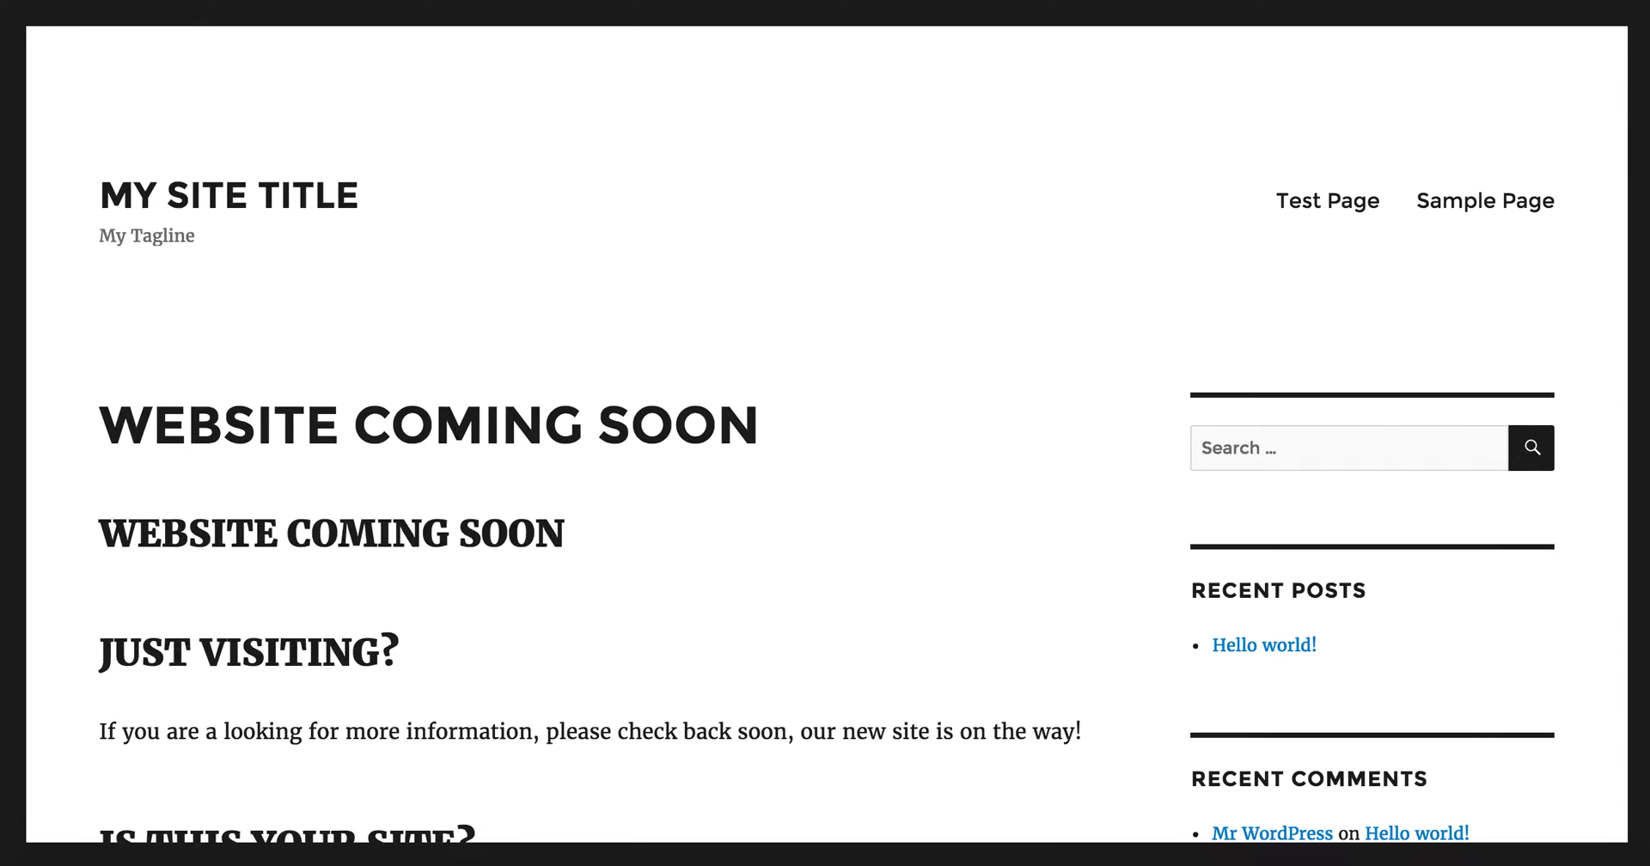
Step: Load the site's /wp-admin login page
{"action": "type", "text": "/wpa"}
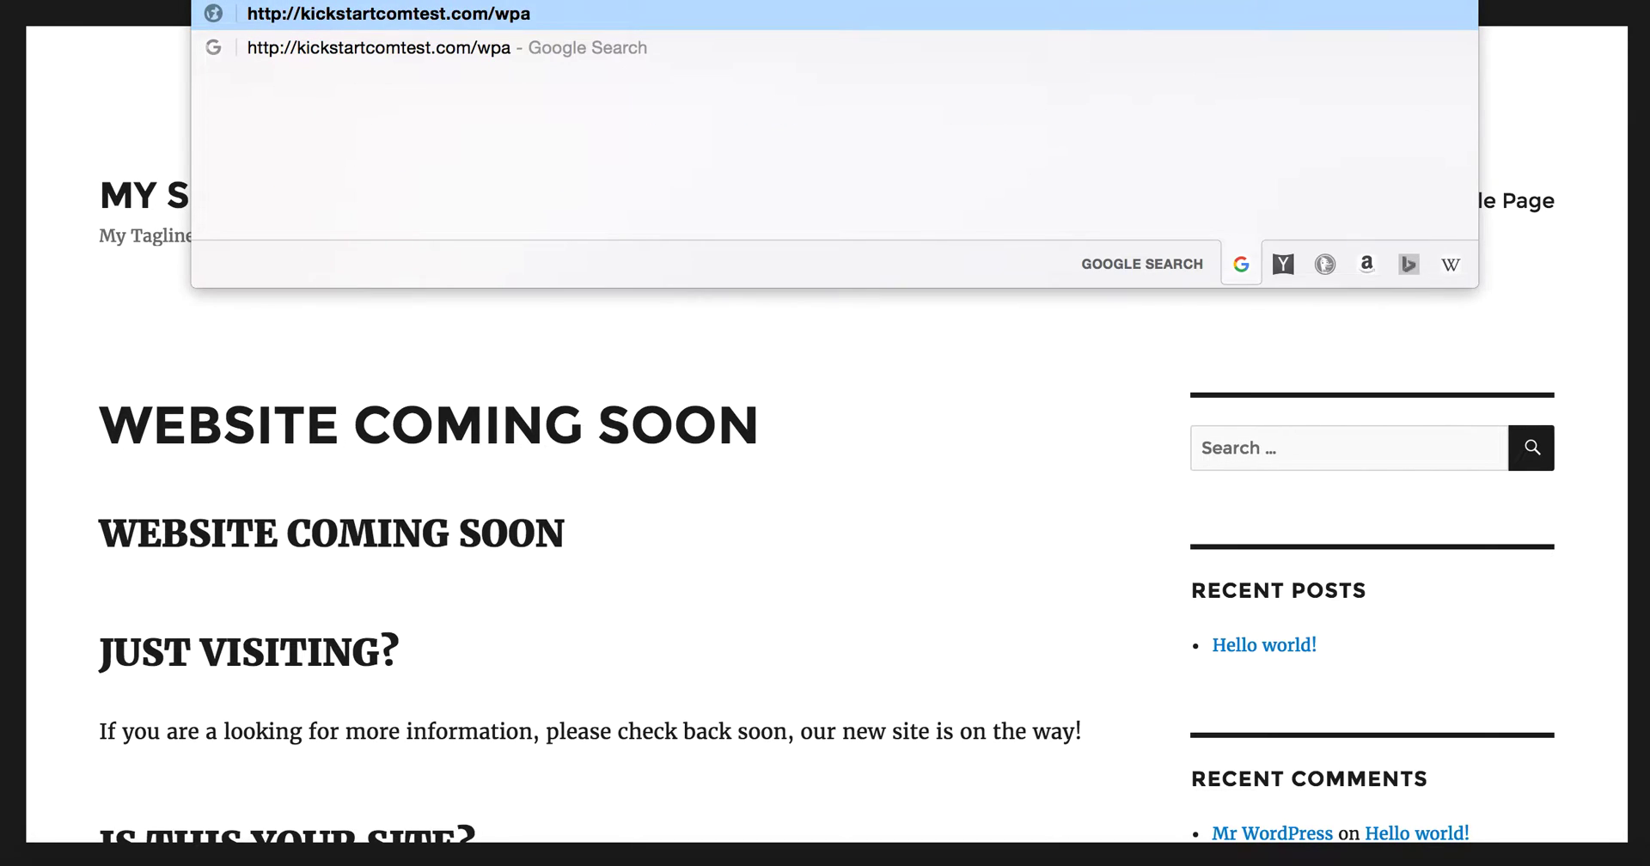
{"action": "key", "text": "BackSpace"}
{"action": "type", "text": "-admin"}
{"action": "key", "text": "Return"}
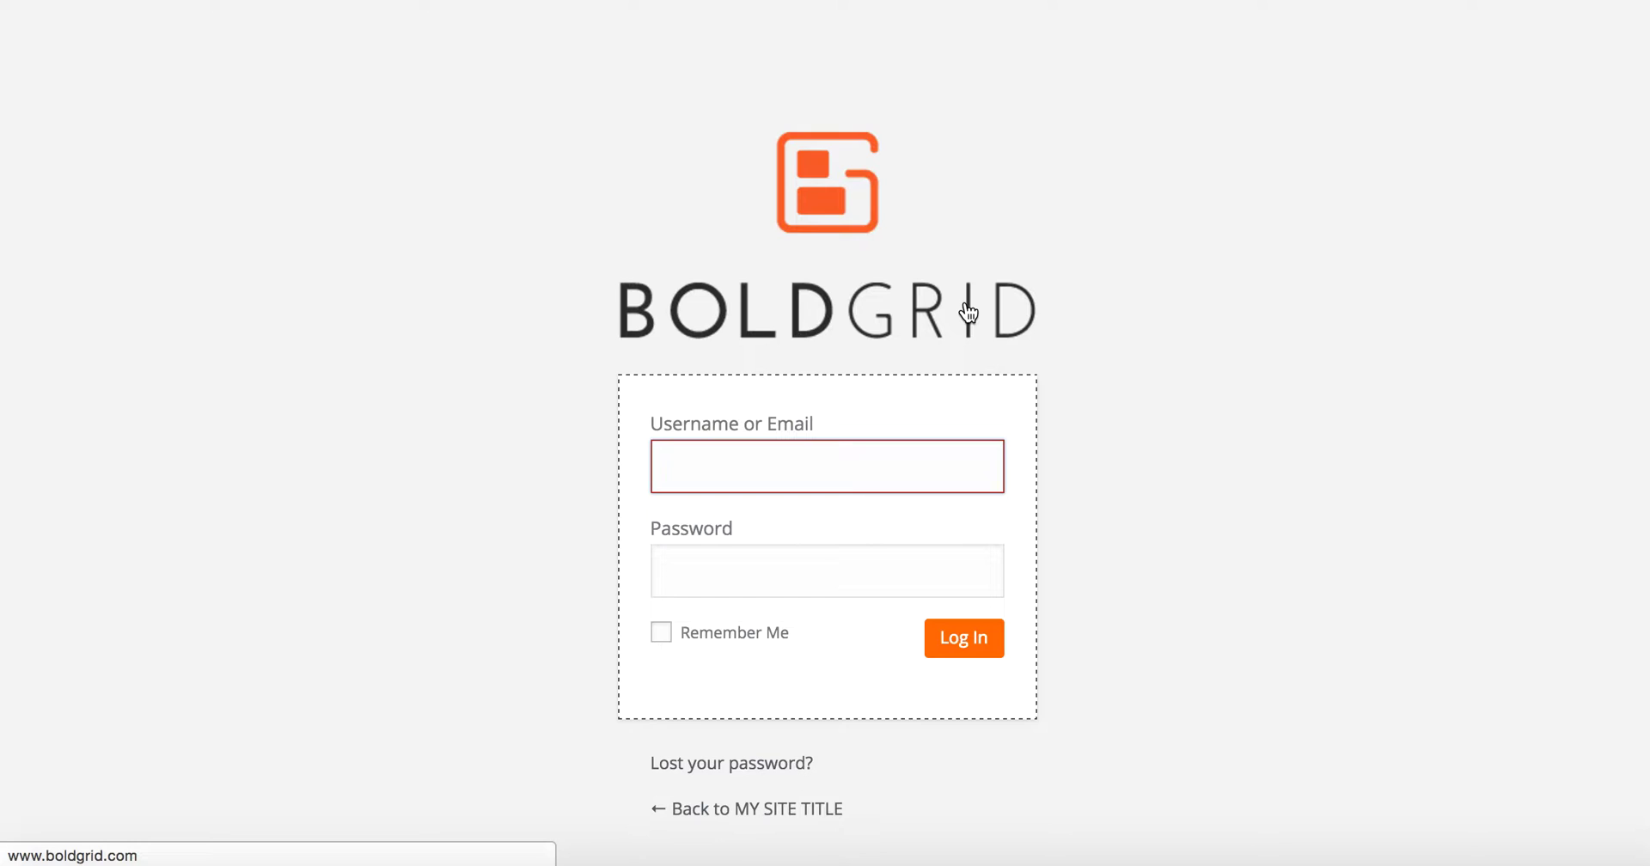
Step: Log in with the saved username and the account password
{"action": "type", "text": "k"}
{"action": "key", "text": "Down"}
{"action": "key", "text": "Return"}
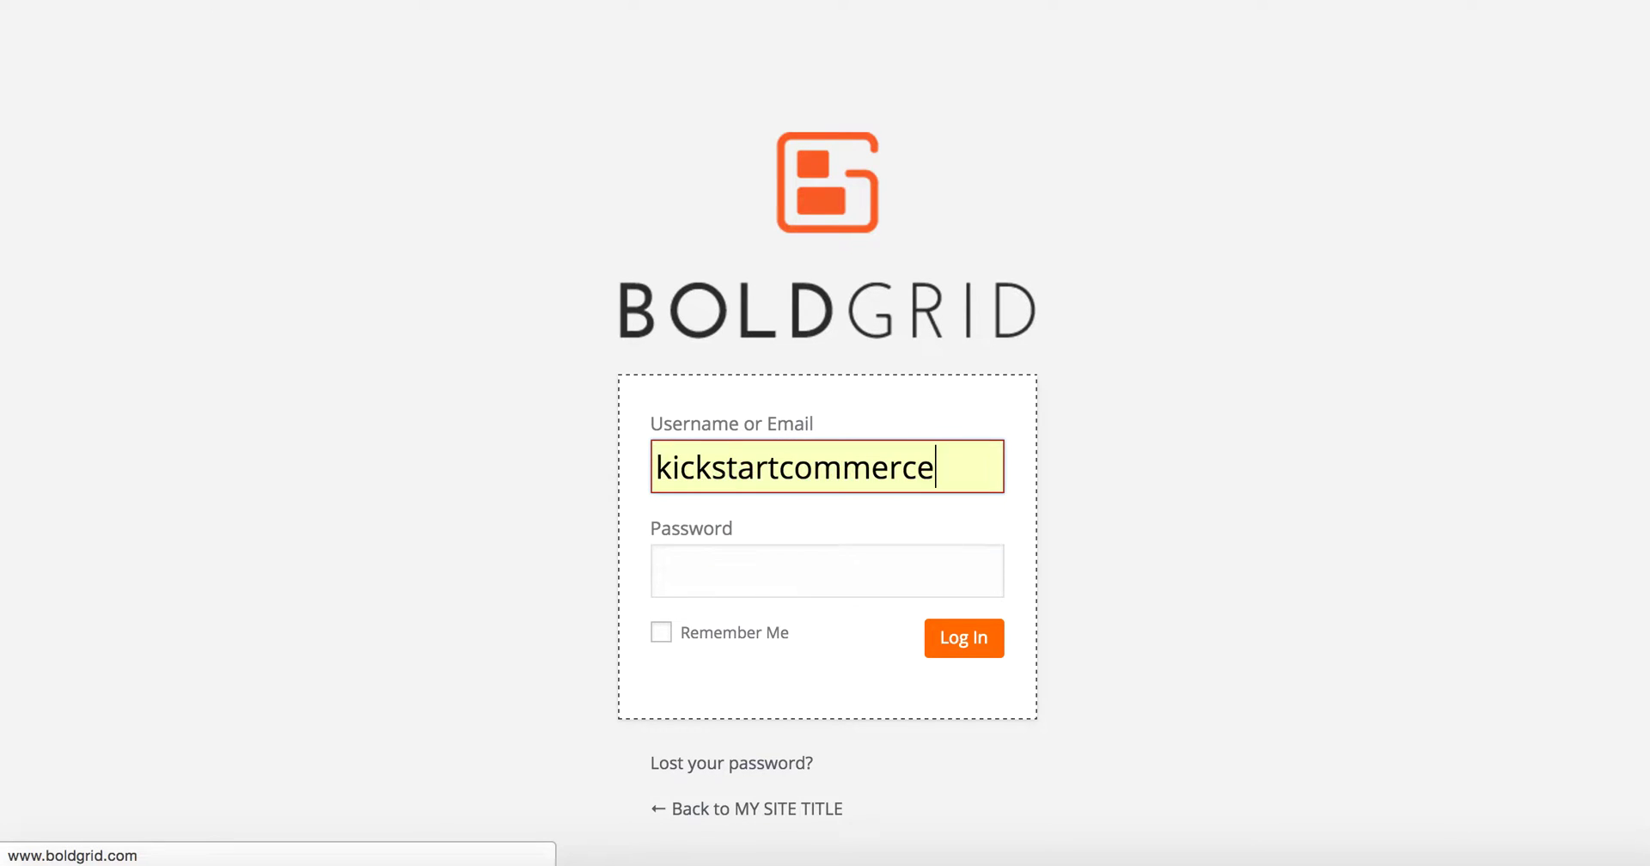
{"action": "key", "text": "Tab"}
{"action": "type", "text": "p*********"}
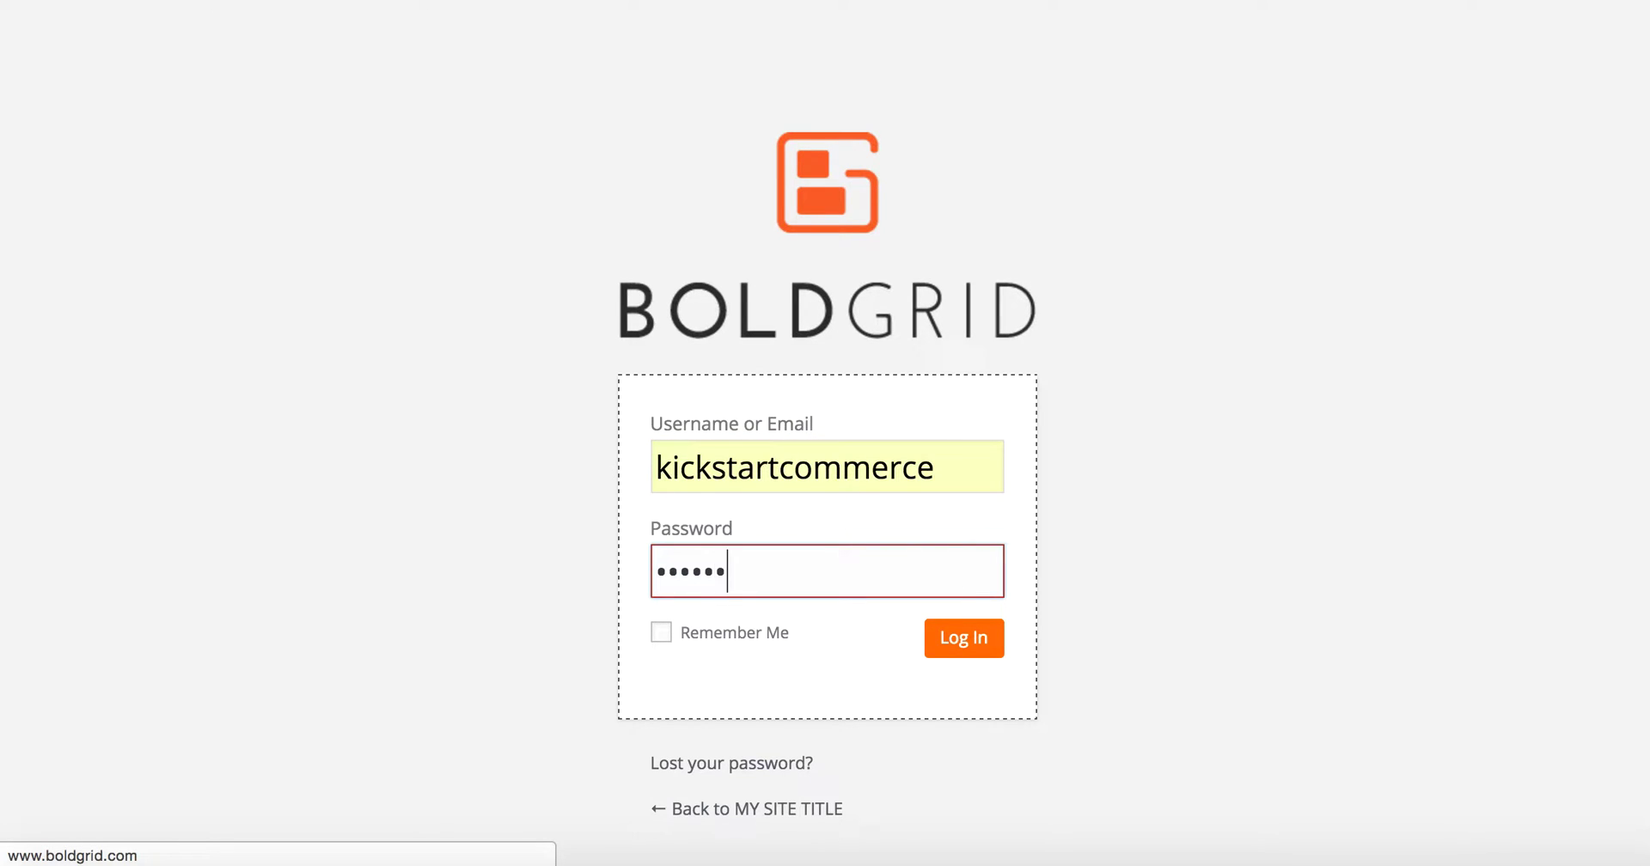
{"action": "type", "text": "*"}
{"action": "key", "text": "Return"}
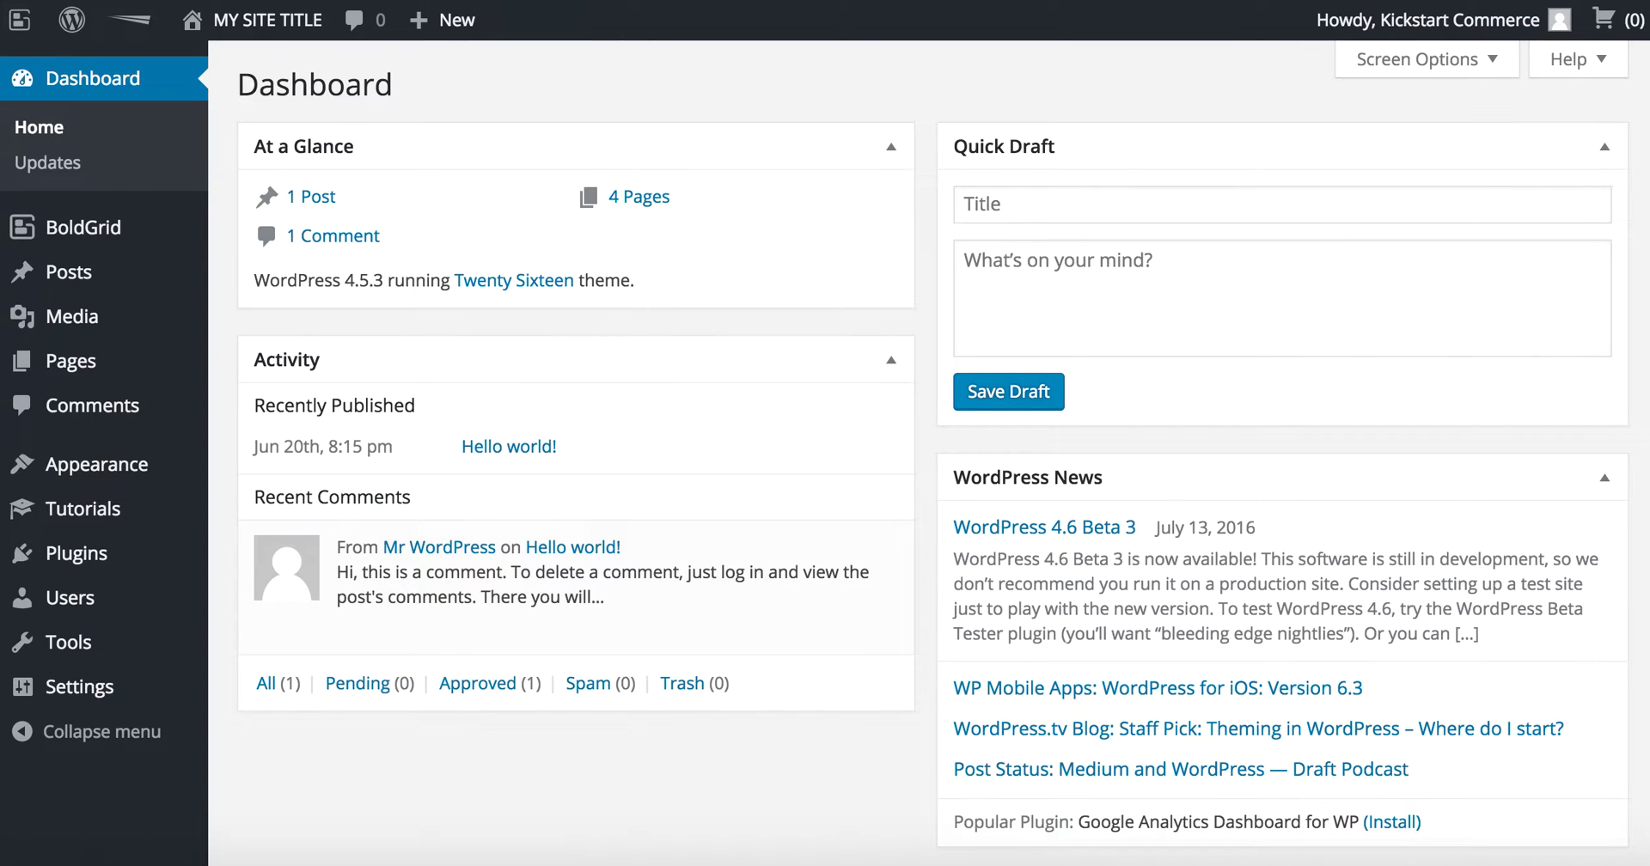
Step: From Plugins > Add New, search for 'wp to twitter'
{"action": "mouse_move", "coordinate": [601, 537]}
{"action": "mouse_move", "coordinate": [129, 557]}
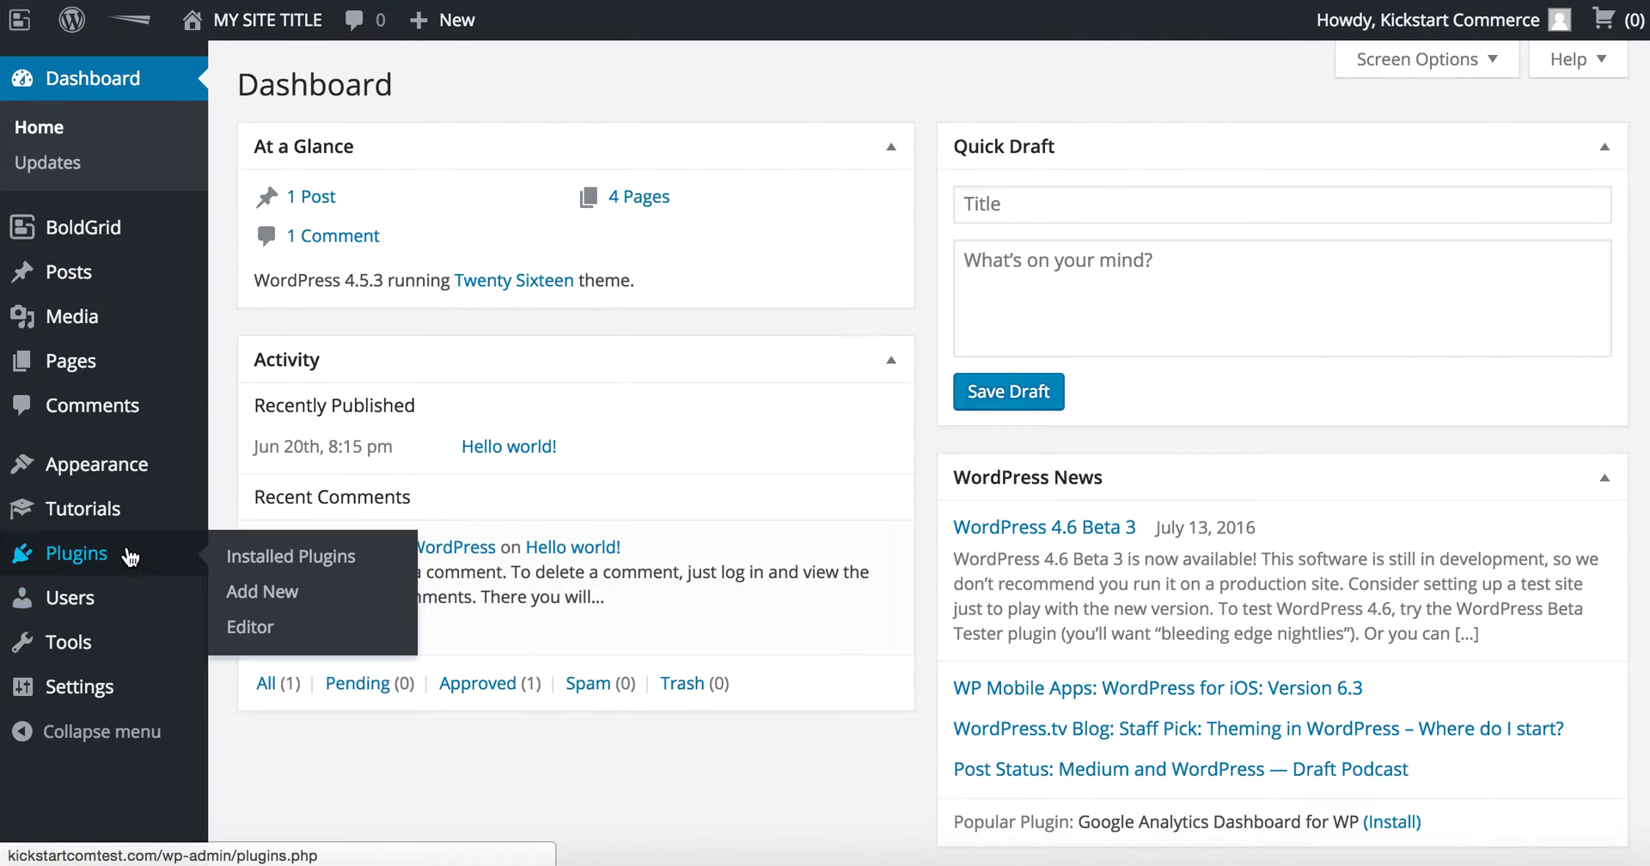
{"action": "left_click", "coordinate": [129, 557]}
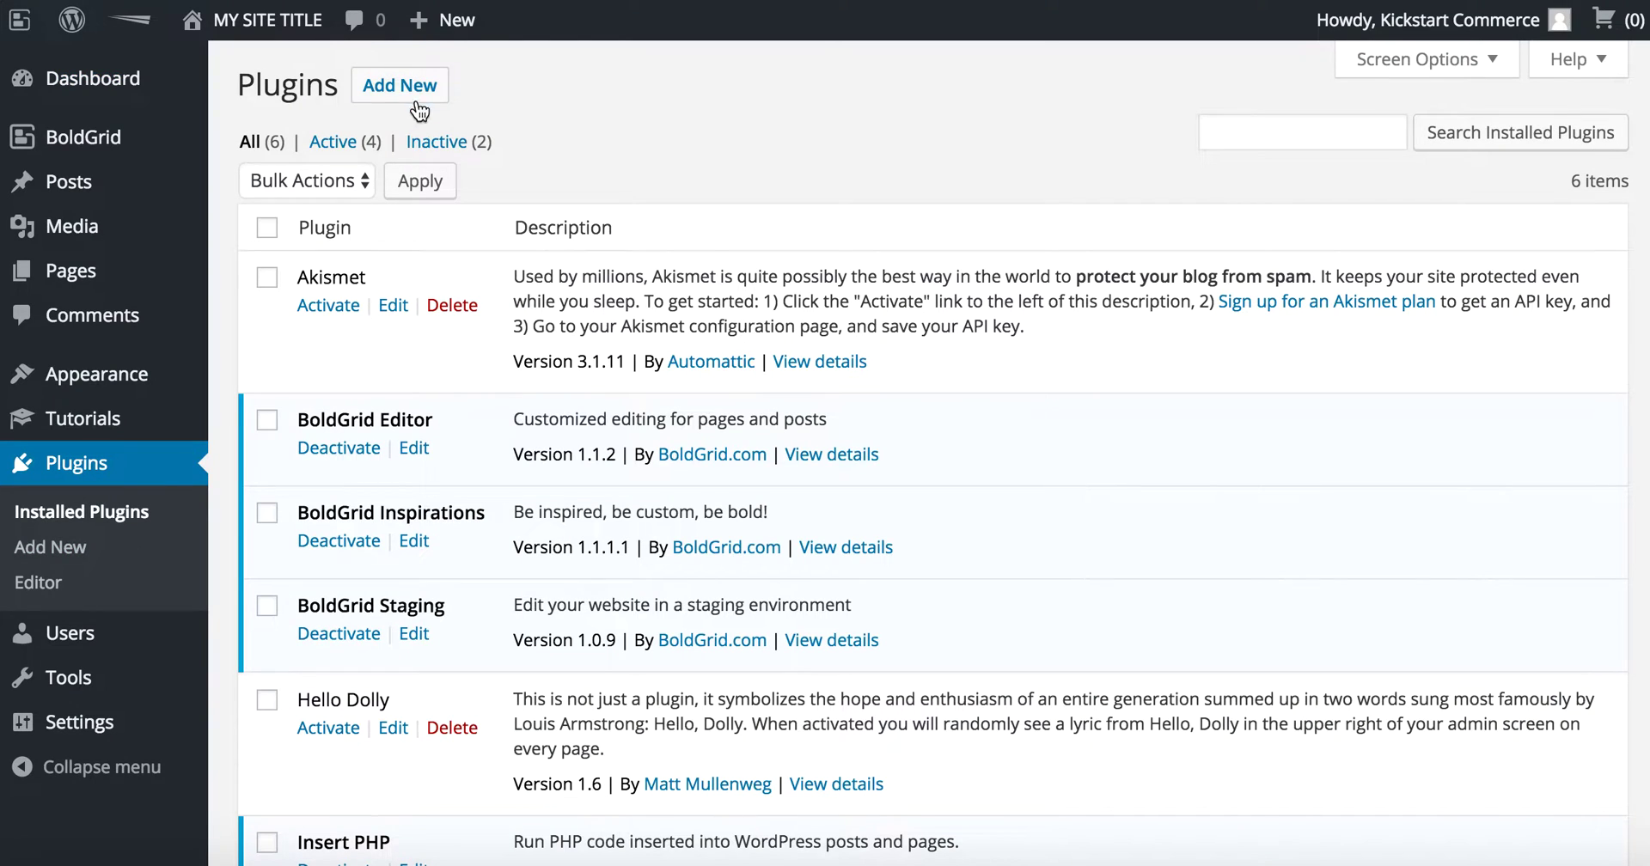
{"action": "left_click", "coordinate": [421, 96]}
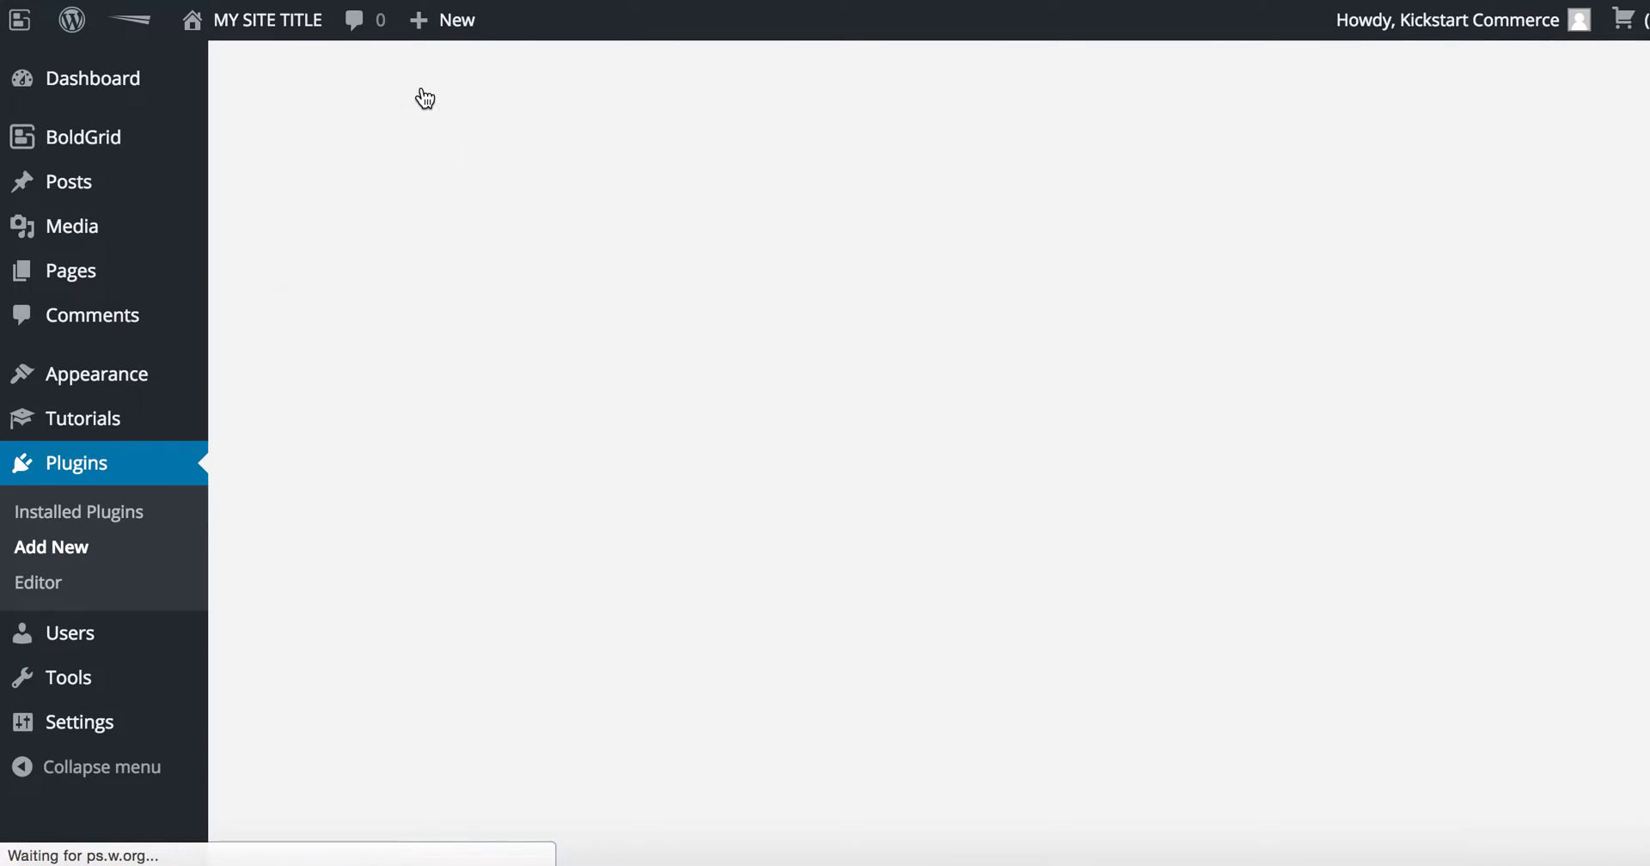
{"action": "left_click", "coordinate": [1286, 160]}
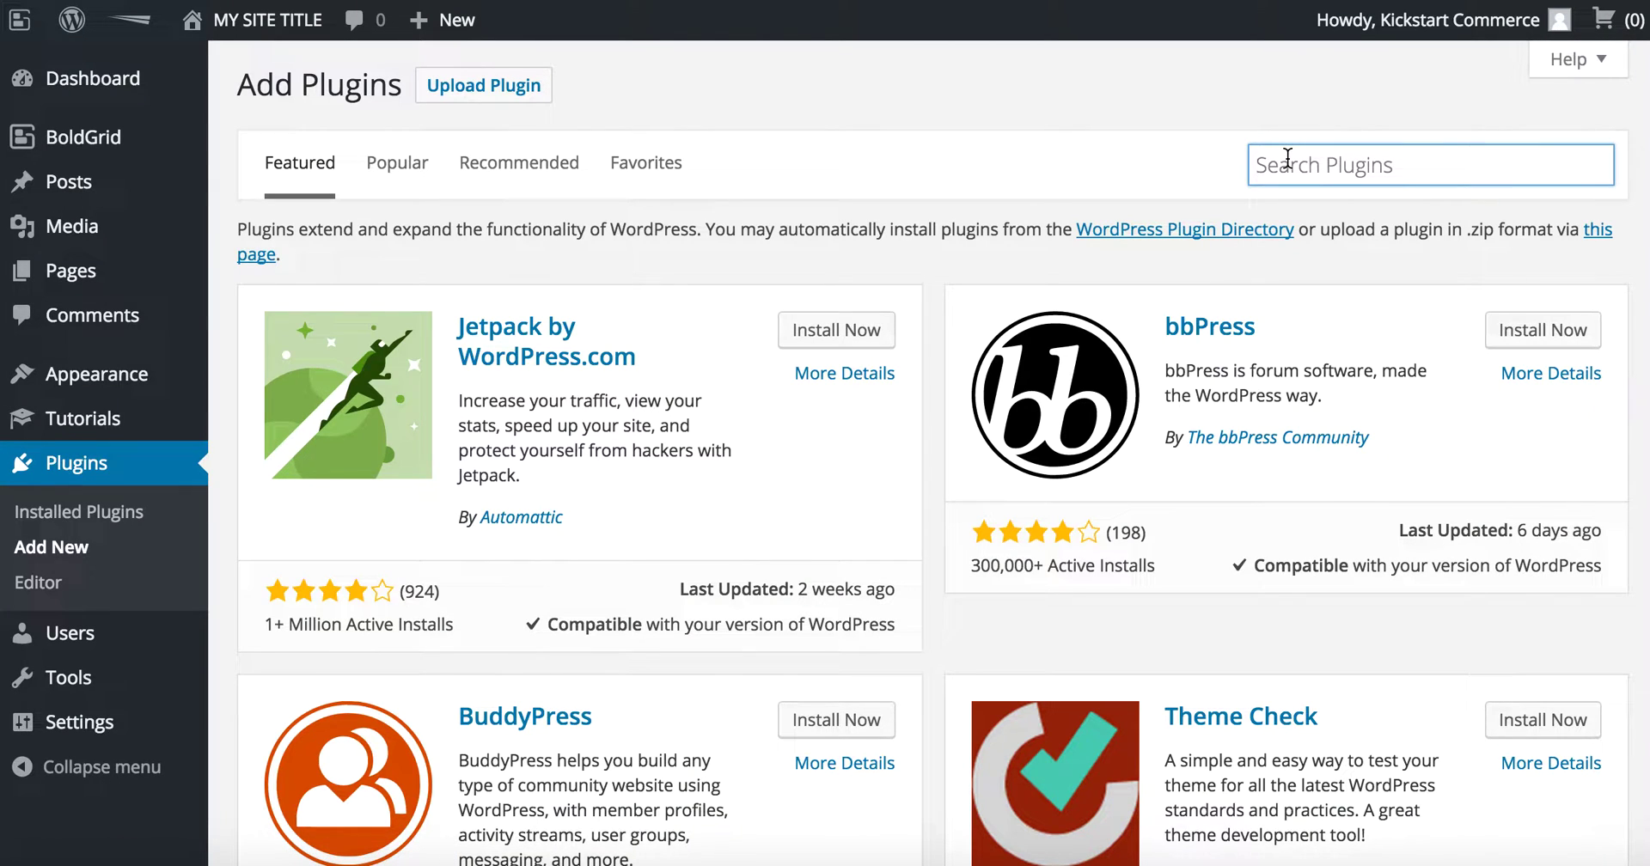
{"action": "type", "text": "wp"}
{"action": "key", "text": "Down"}
{"action": "key", "text": "Down"}
{"action": "key", "text": "Down"}
{"action": "key", "text": "Down"}
{"action": "key", "text": "Return"}
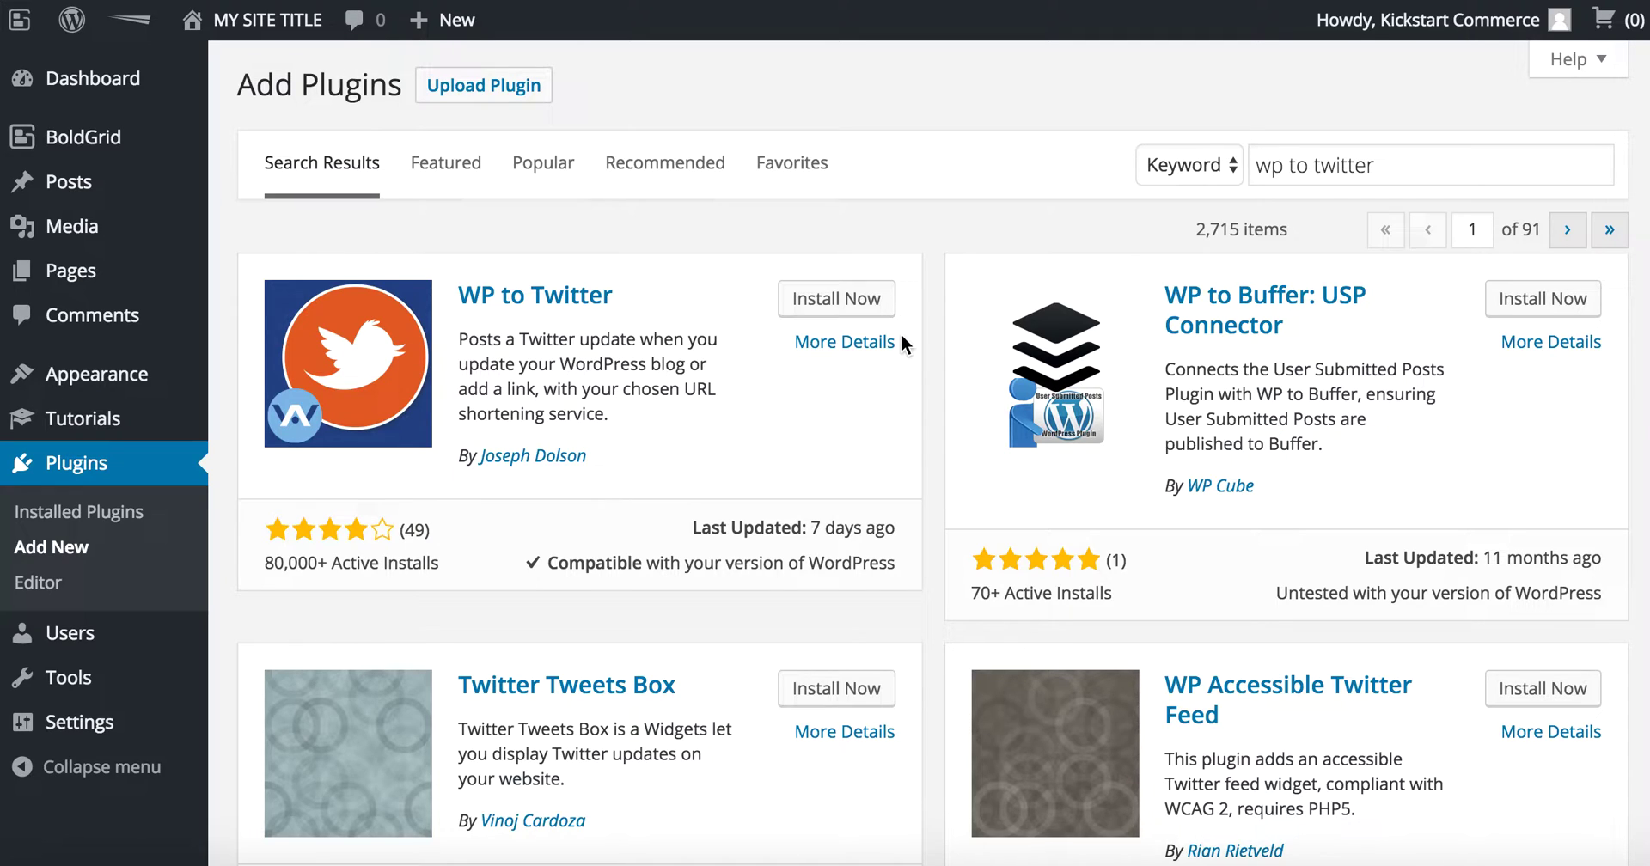
Step: Install and activate WP to Twitter, then accept its opt-in screen
{"action": "left_click", "coordinate": [866, 301]}
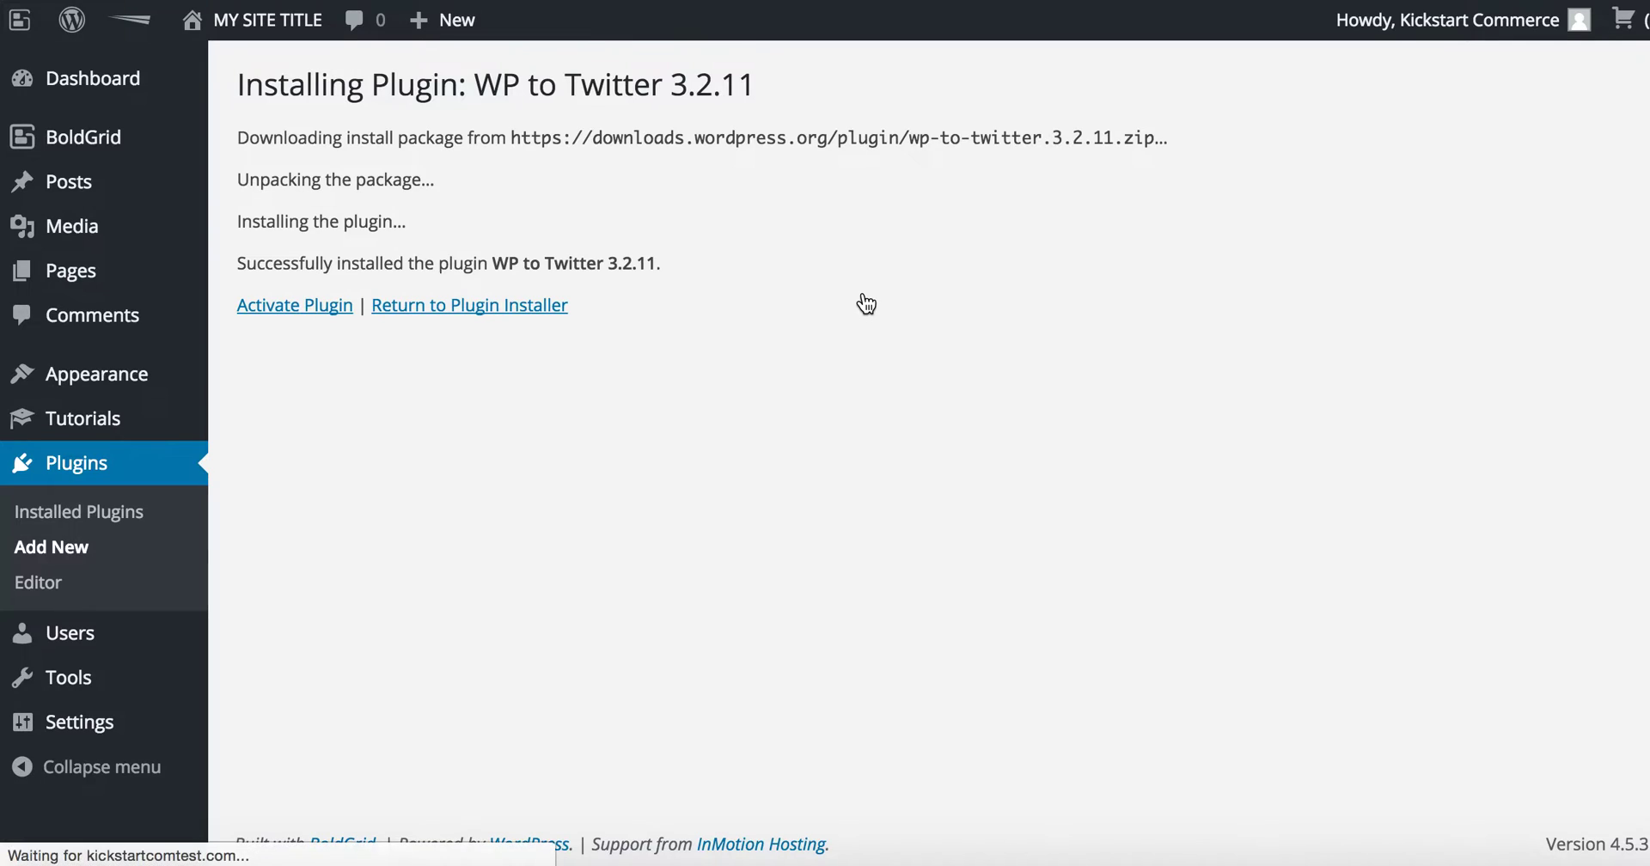
{"action": "left_click", "coordinate": [321, 311]}
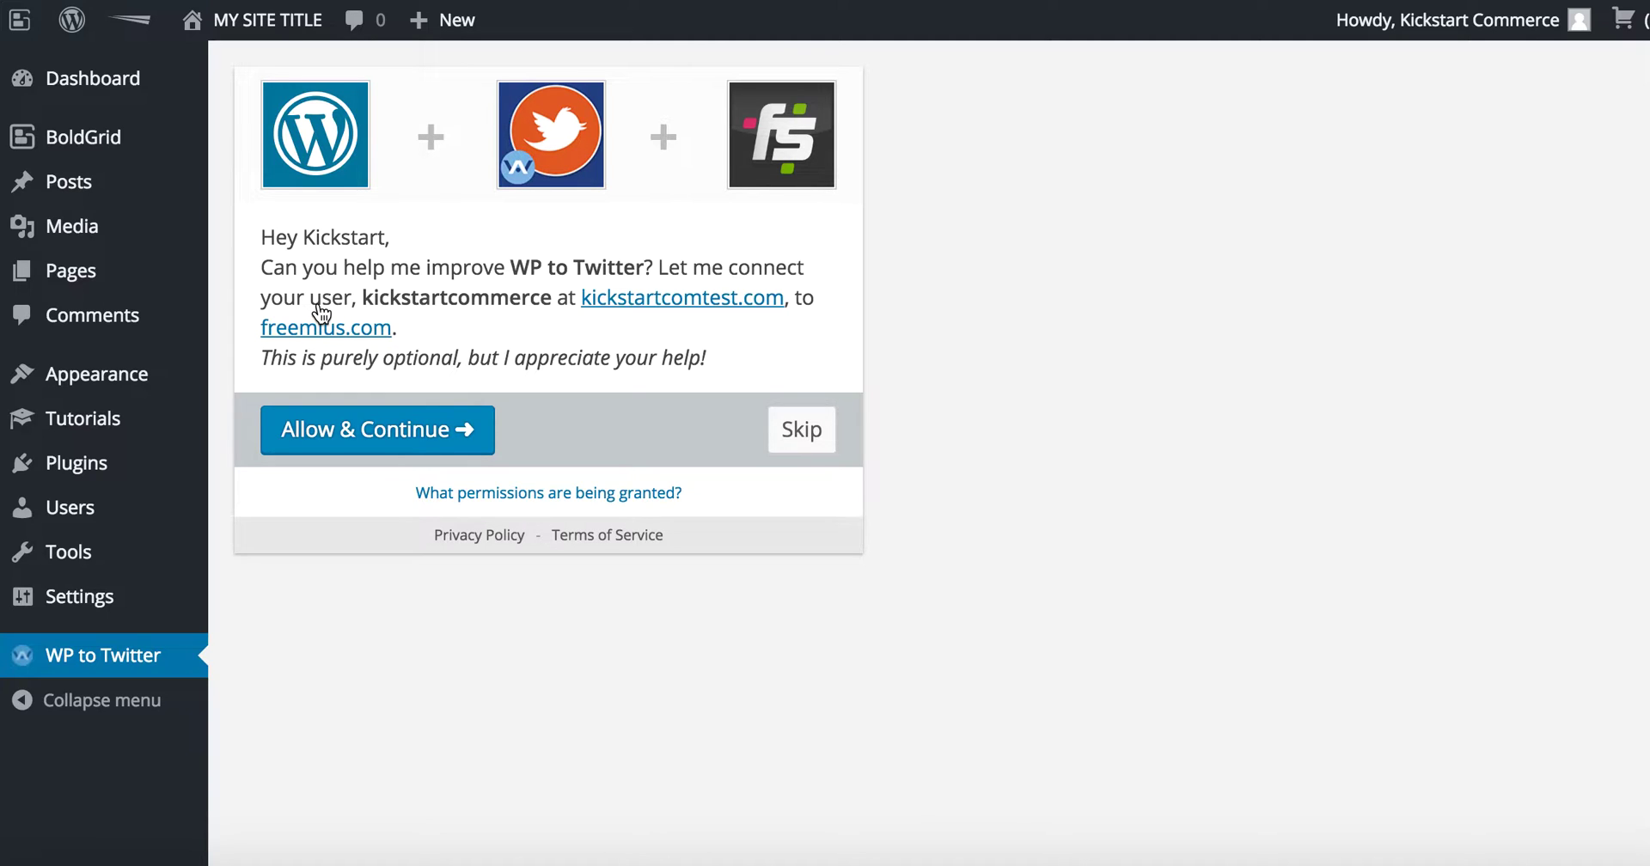
{"action": "left_click", "coordinate": [422, 442]}
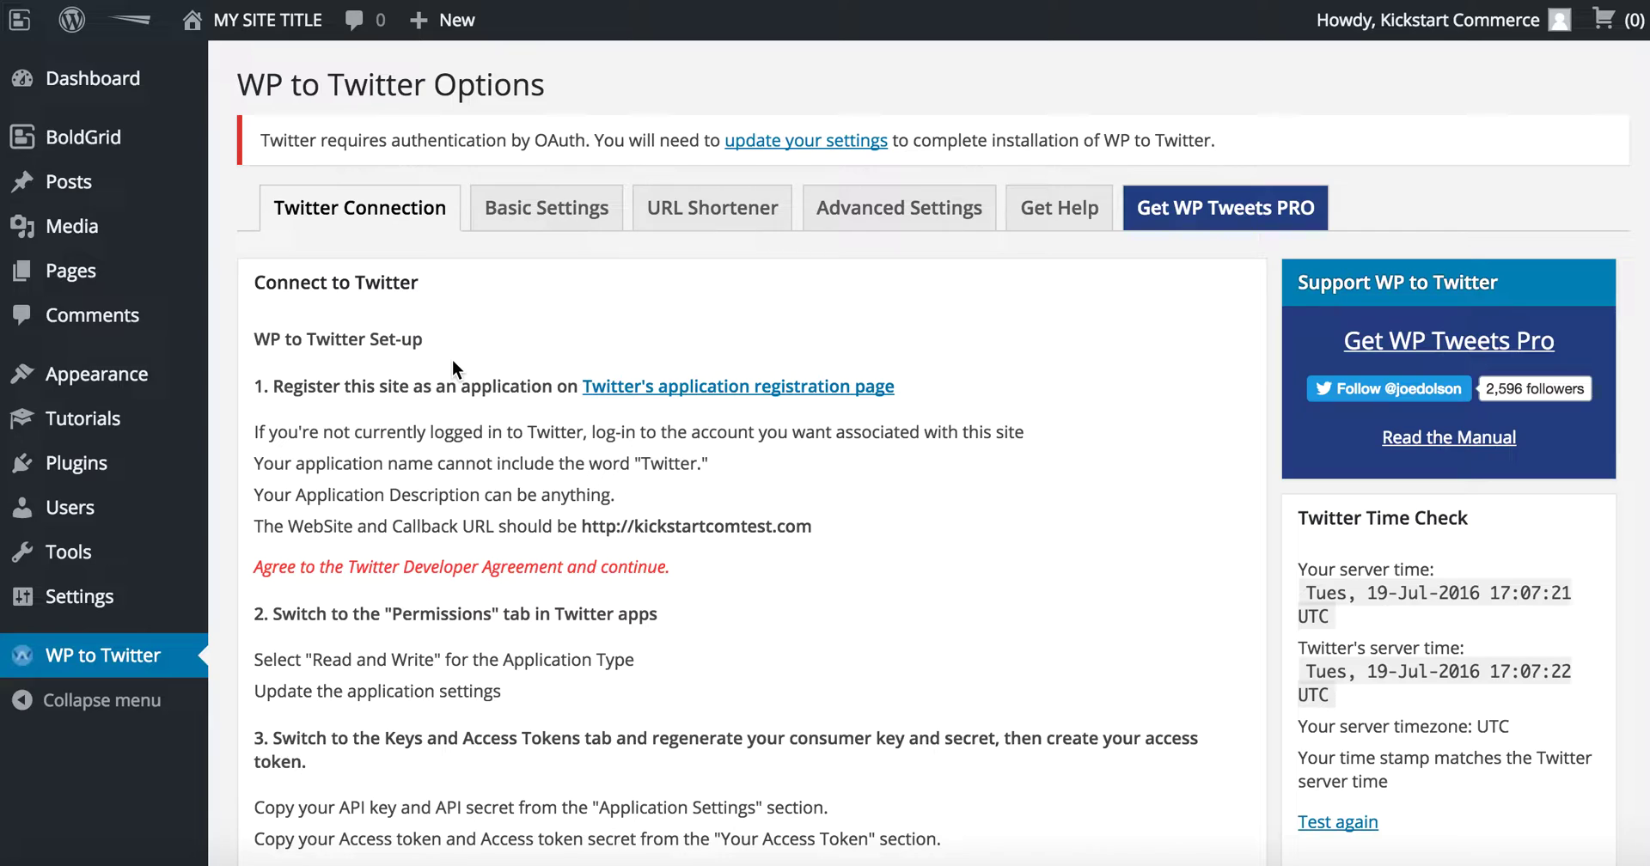
Step: Start a new Twitter app named 'KSC Com Test' with a test description about auto-publishing WP to Twitter
{"action": "left_click", "coordinate": [646, 396]}
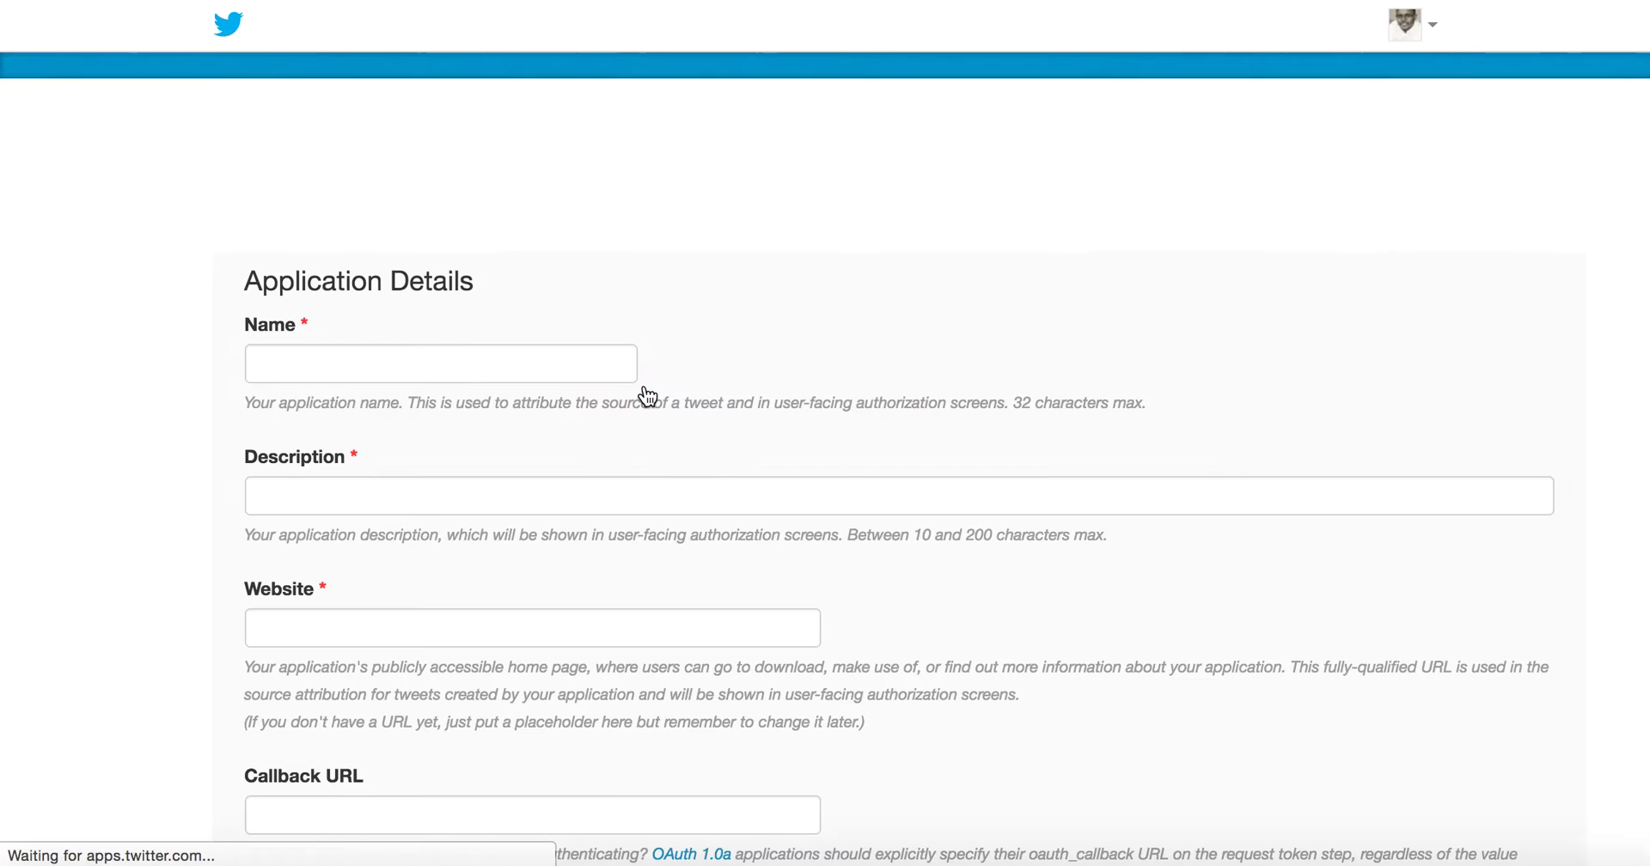
{"action": "left_click", "coordinate": [603, 363]}
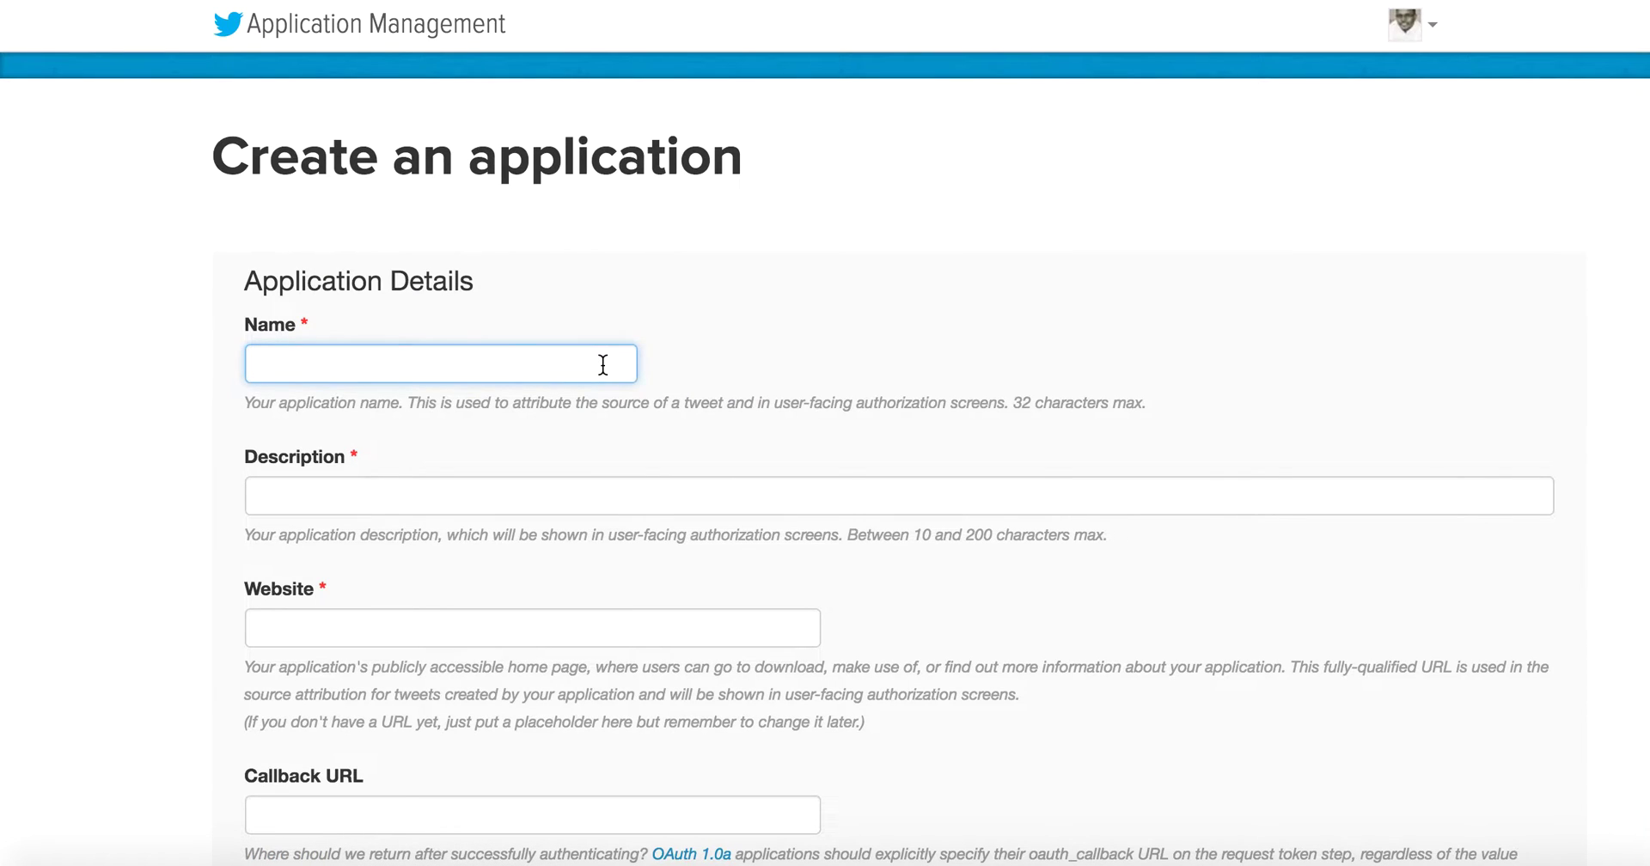
{"action": "scroll", "coordinate": [601, 367], "scroll_direction": "down", "scroll_amount": 2}
{"action": "scroll", "coordinate": [602, 366], "scroll_direction": "down", "scroll_amount": 2}
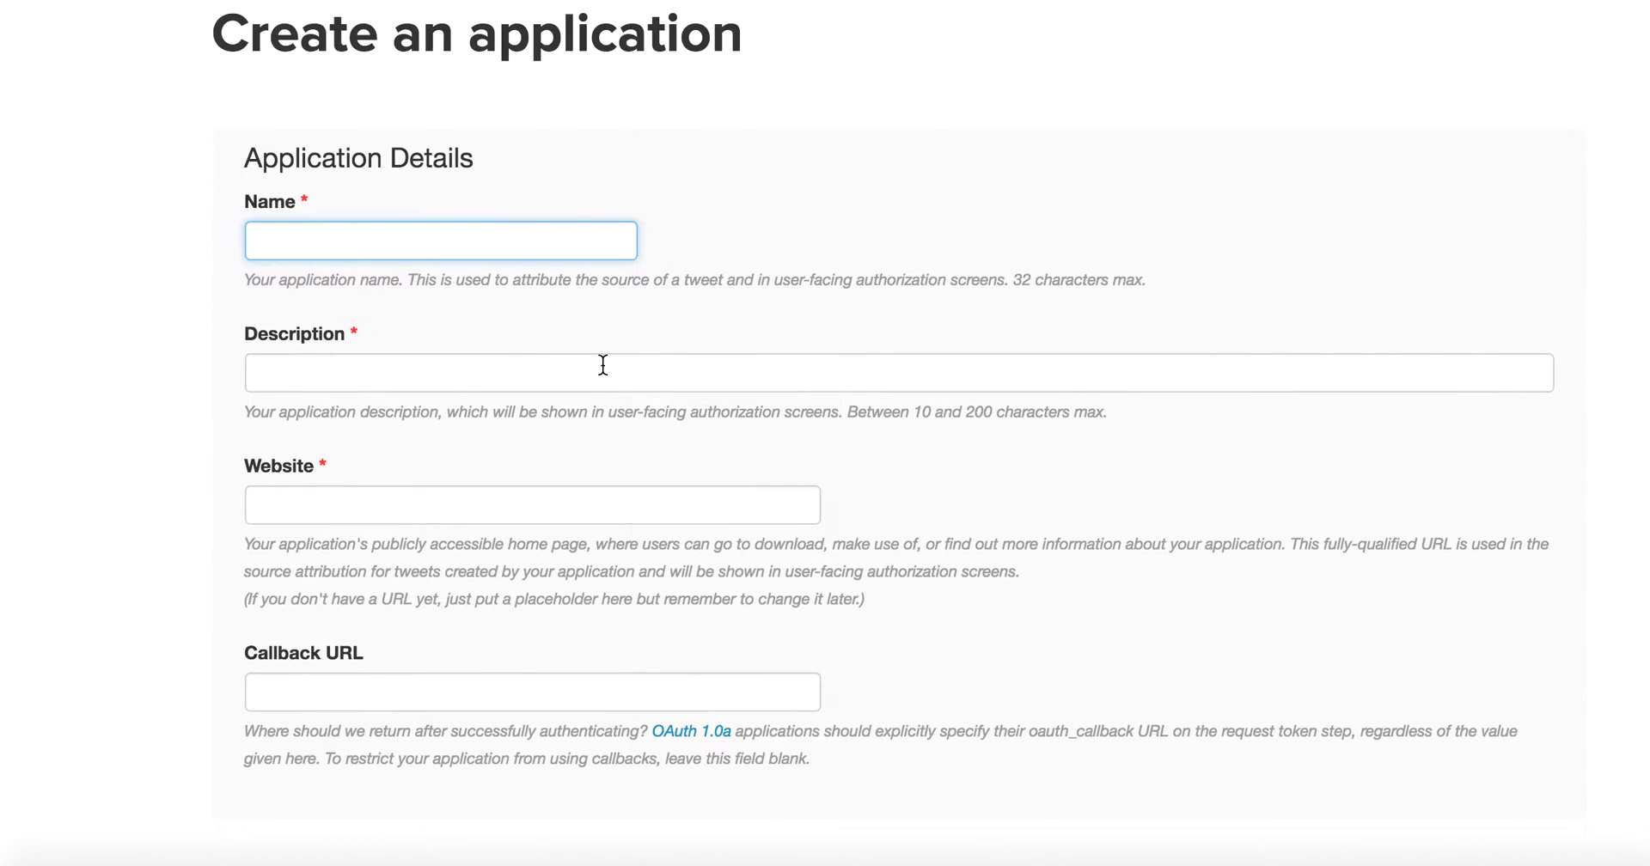
{"action": "type", "text": "Test"}
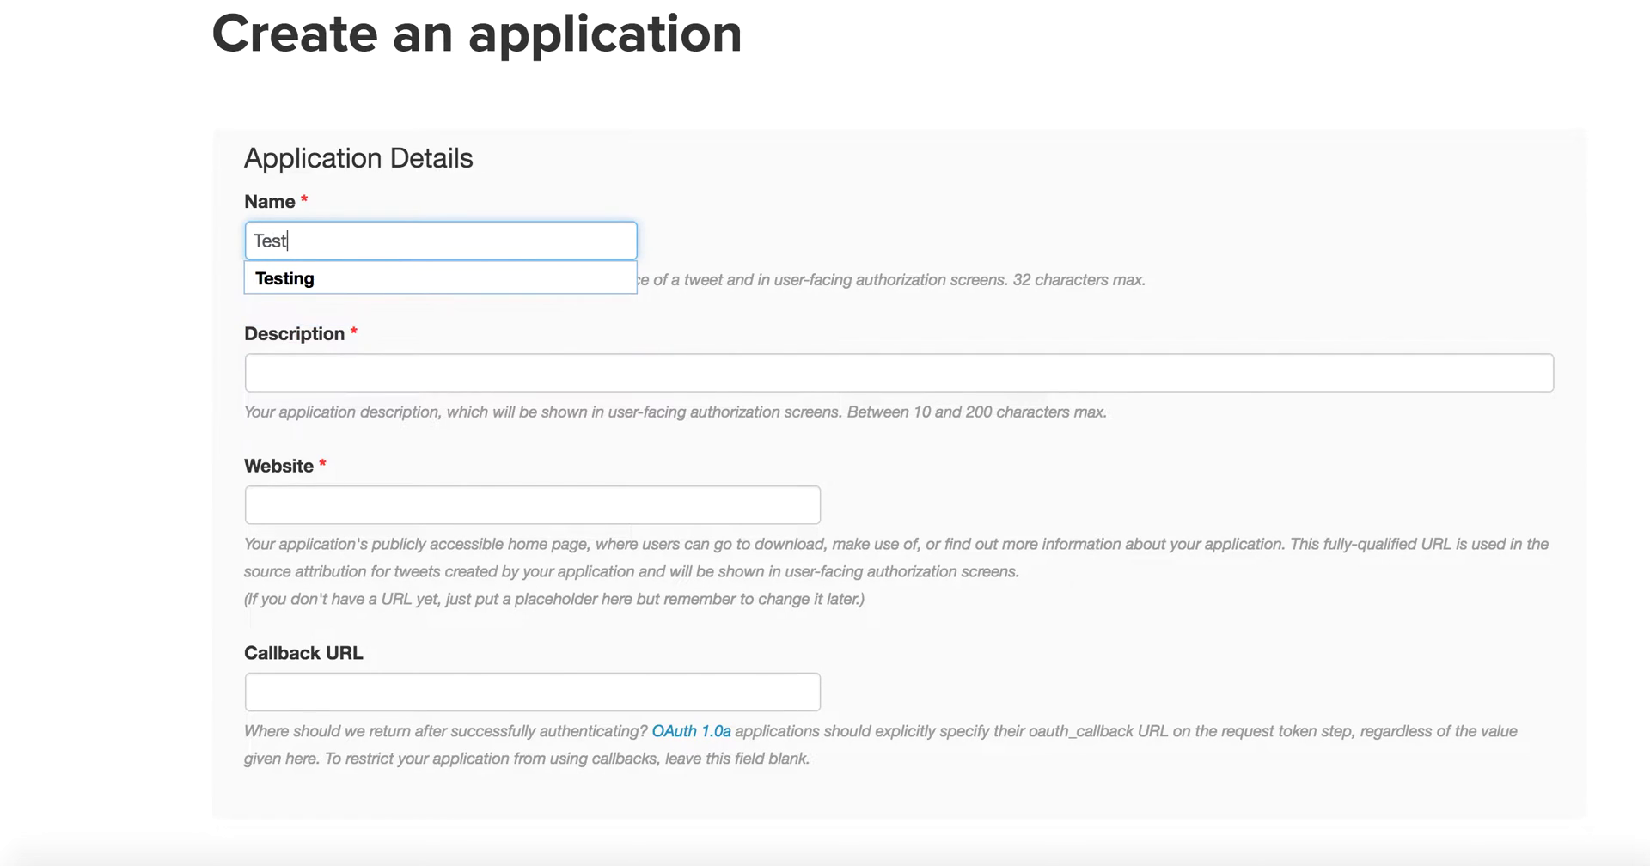
{"action": "key", "text": "BackSpace"}
{"action": "key", "text": "BackSpace"}
{"action": "key", "text": "BackSpace"}
{"action": "key", "text": "BackSpace"}
{"action": "type", "text": "K"}
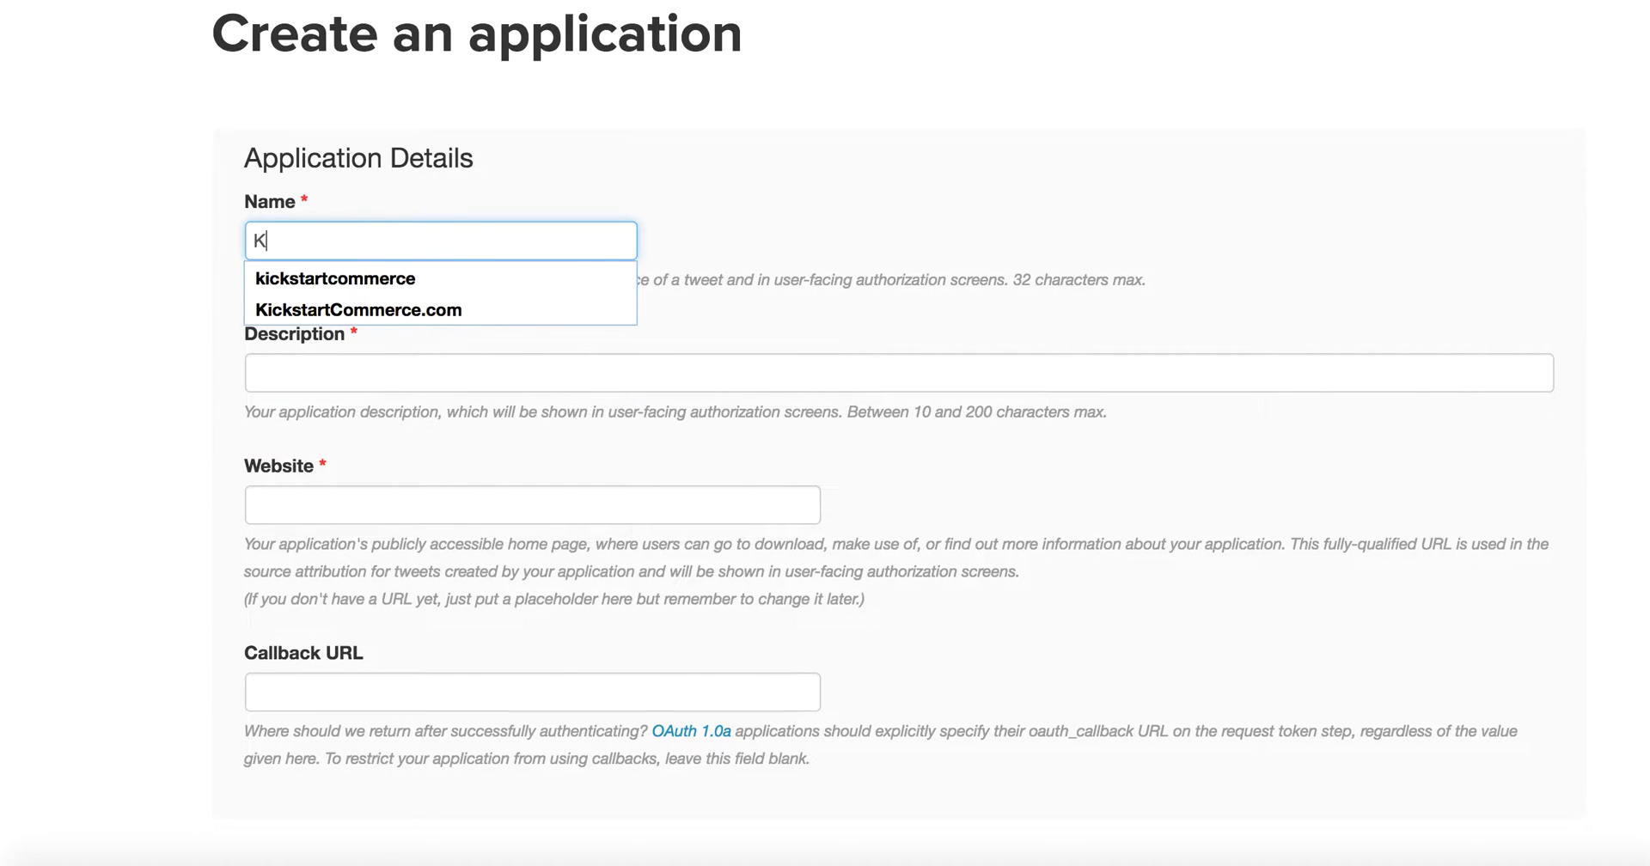
{"action": "type", "text": "SC"}
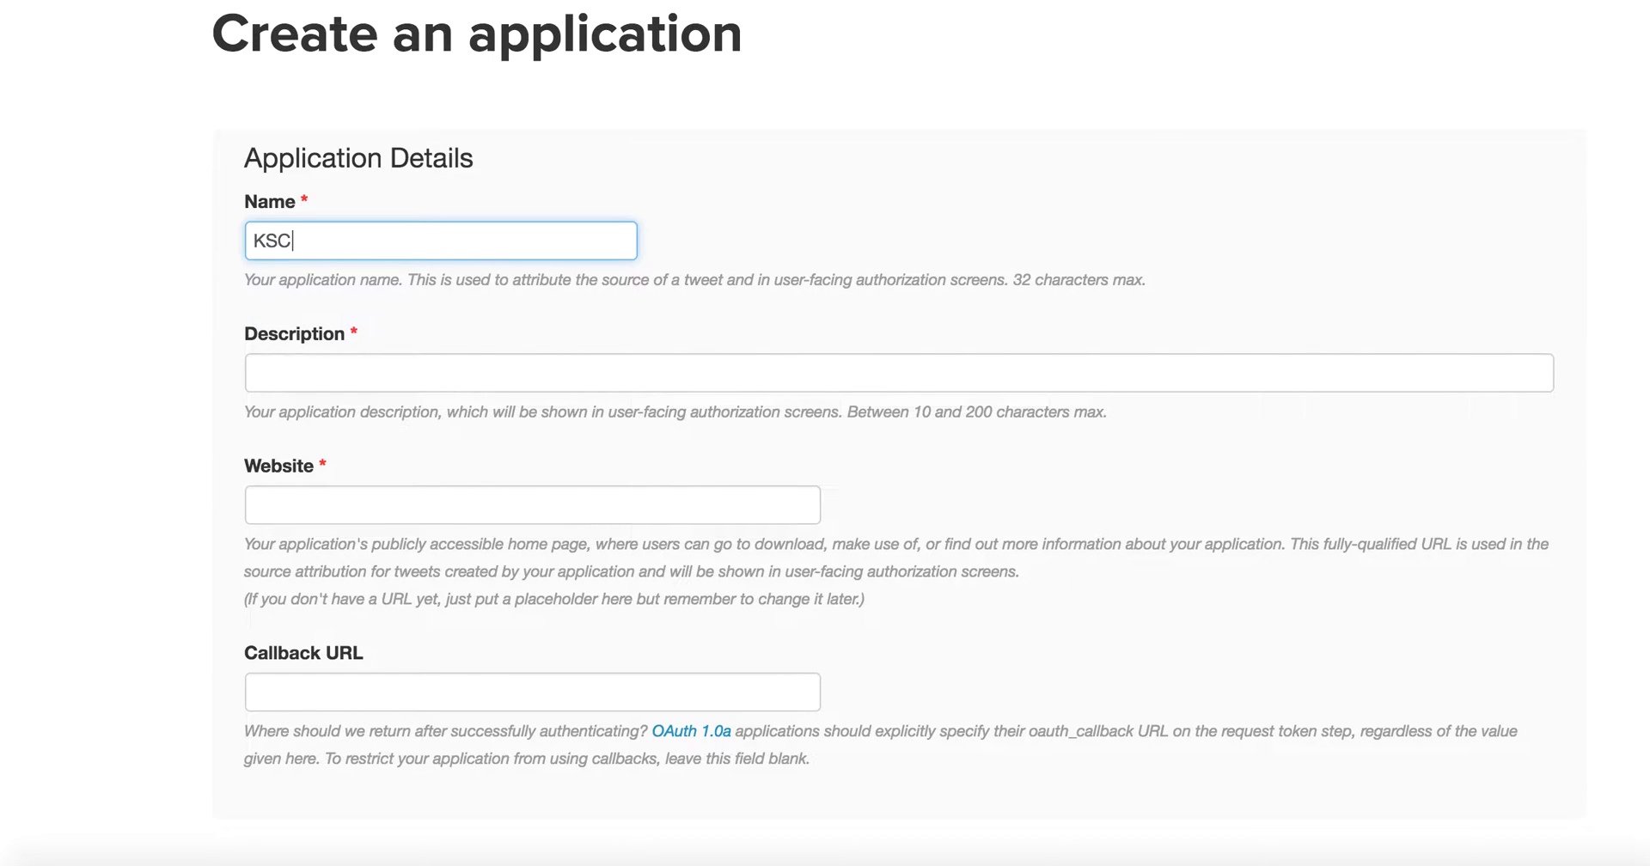
{"action": "type", "text": " Com Test"}
{"action": "left_click", "coordinate": [254, 373]}
{"action": "type", "text": "This is "}
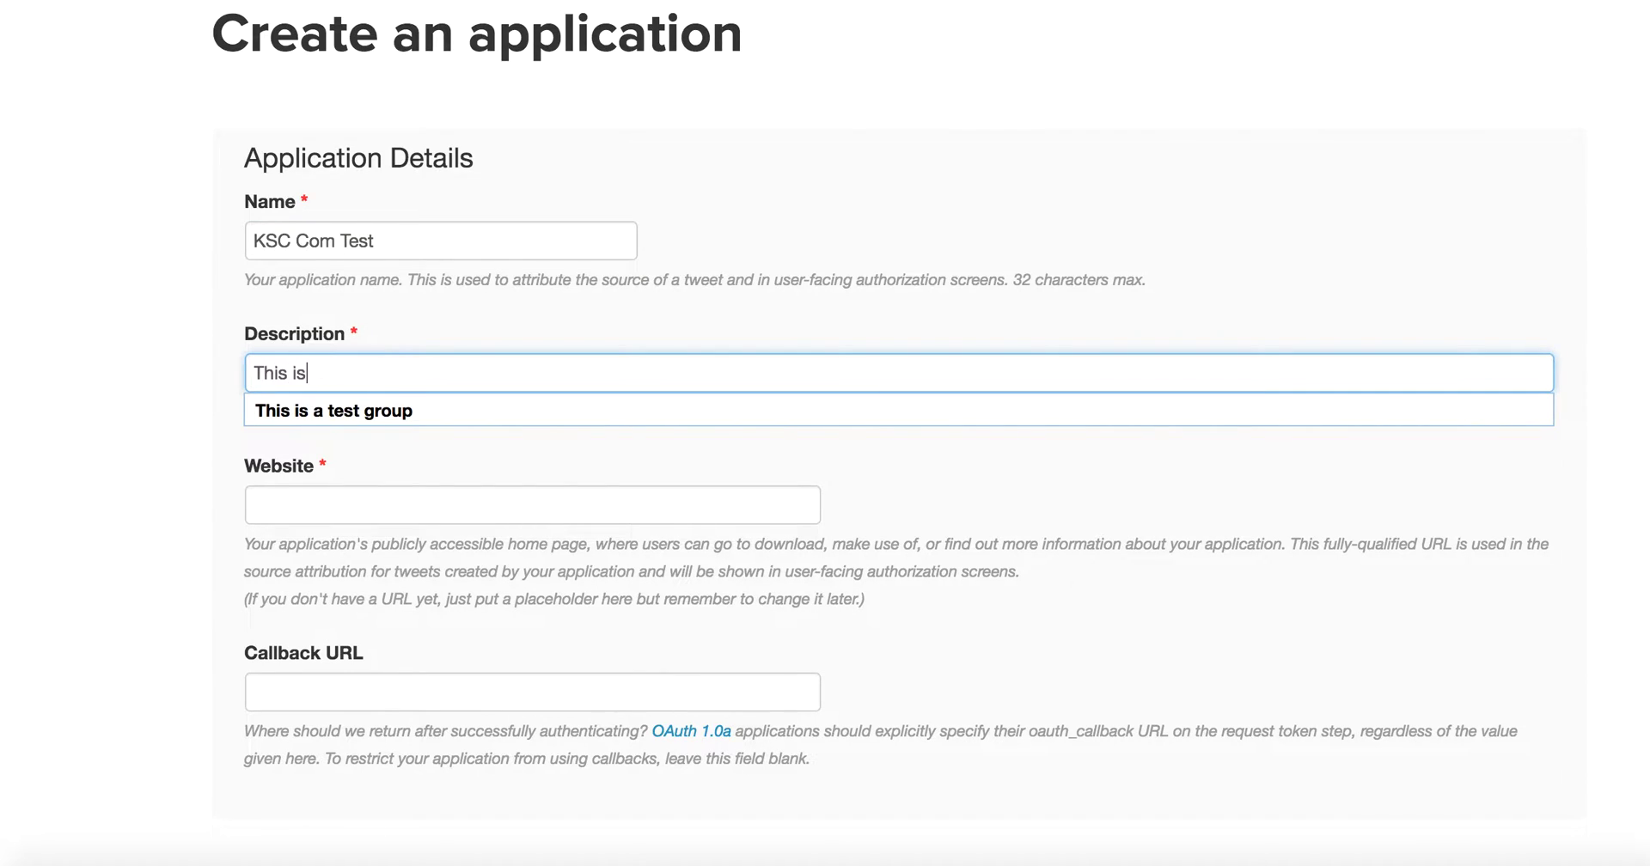
{"action": "type", "text": "a test for a"}
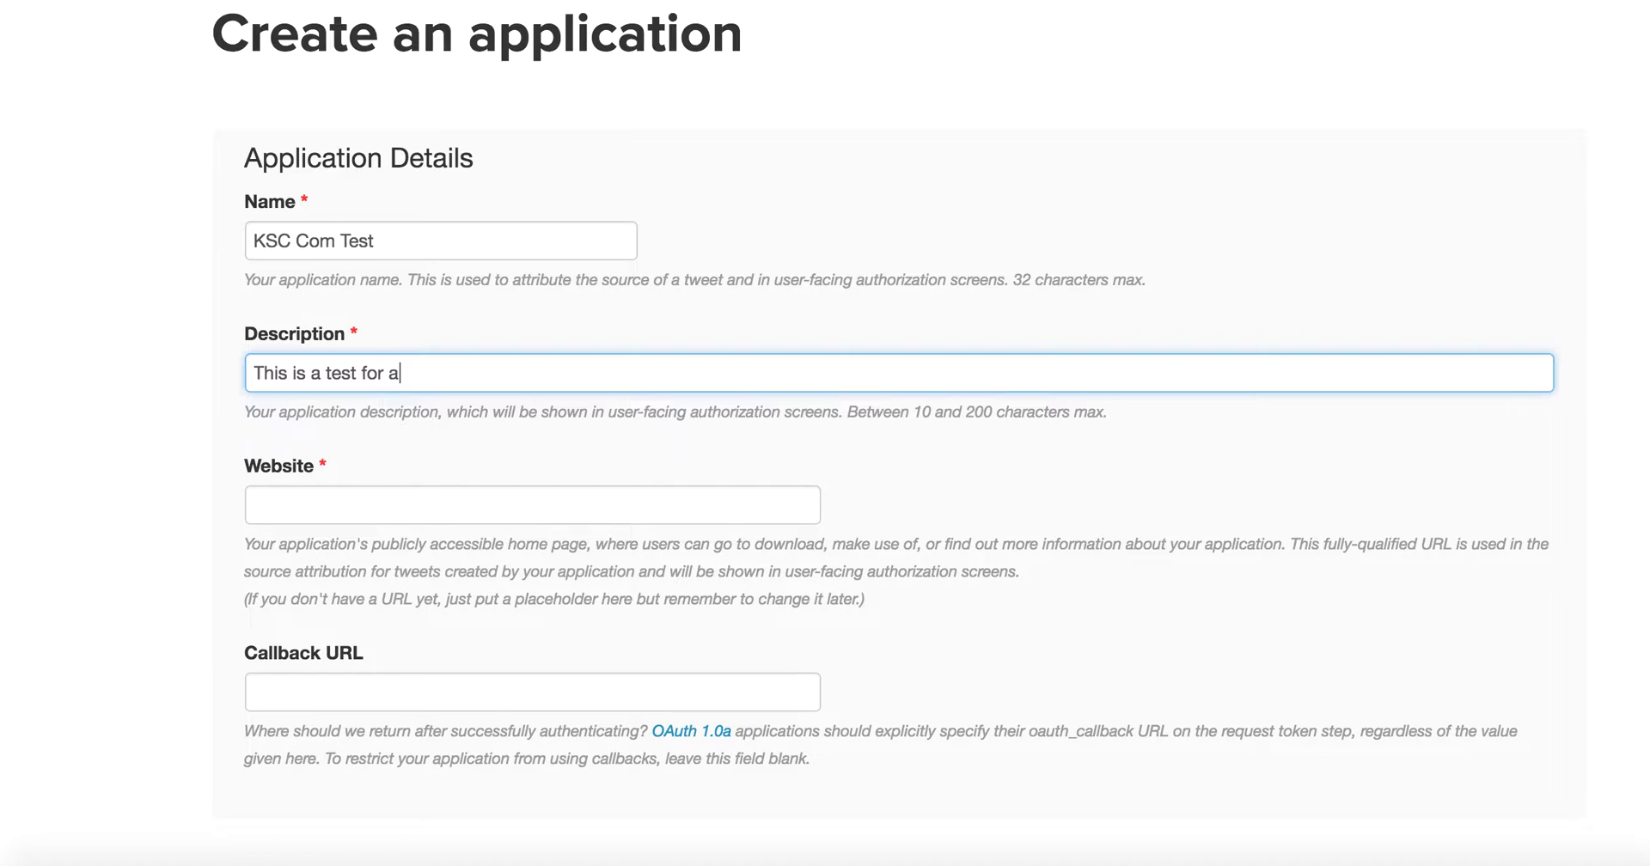
{"action": "type", "text": "uto publishing wp t"}
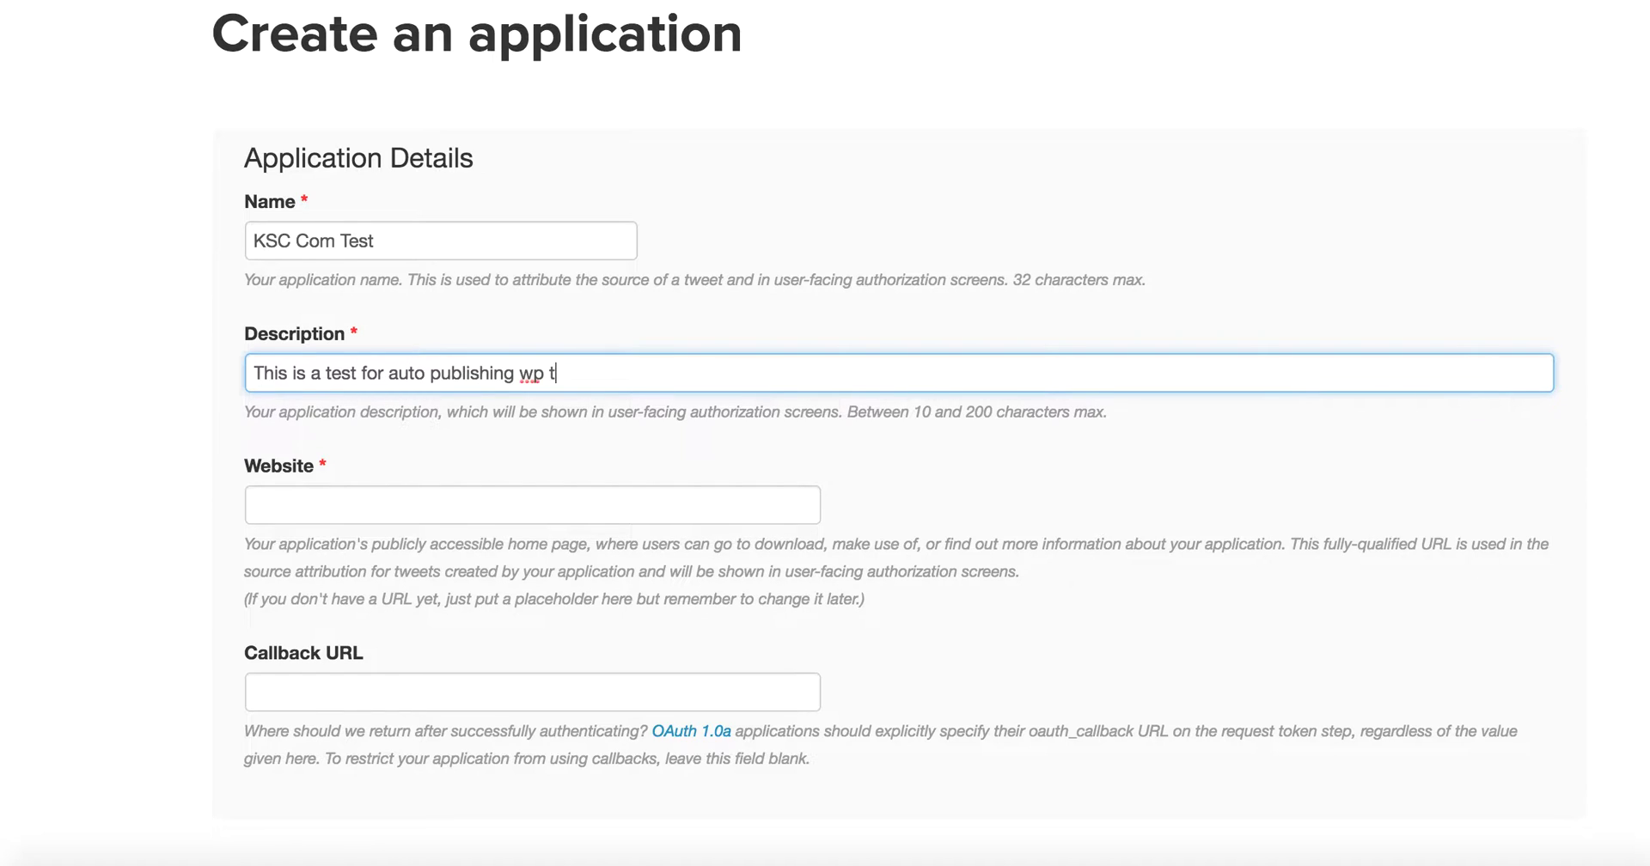
{"action": "type", "text": "o twitter"}
{"action": "left_click", "coordinate": [254, 504]}
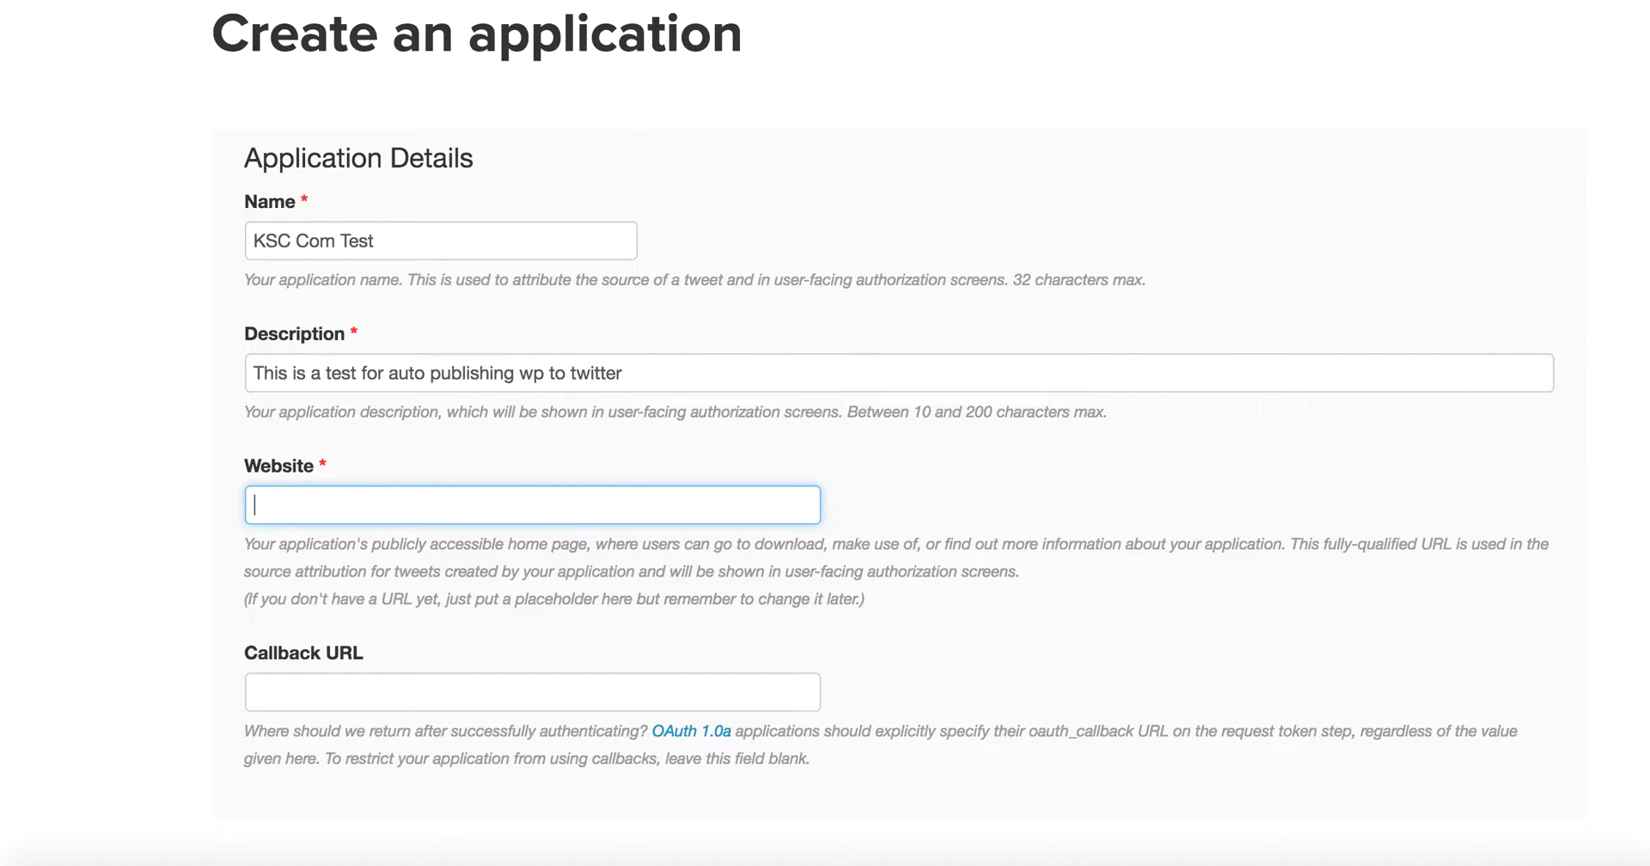
{"action": "type", "text": "htt"}
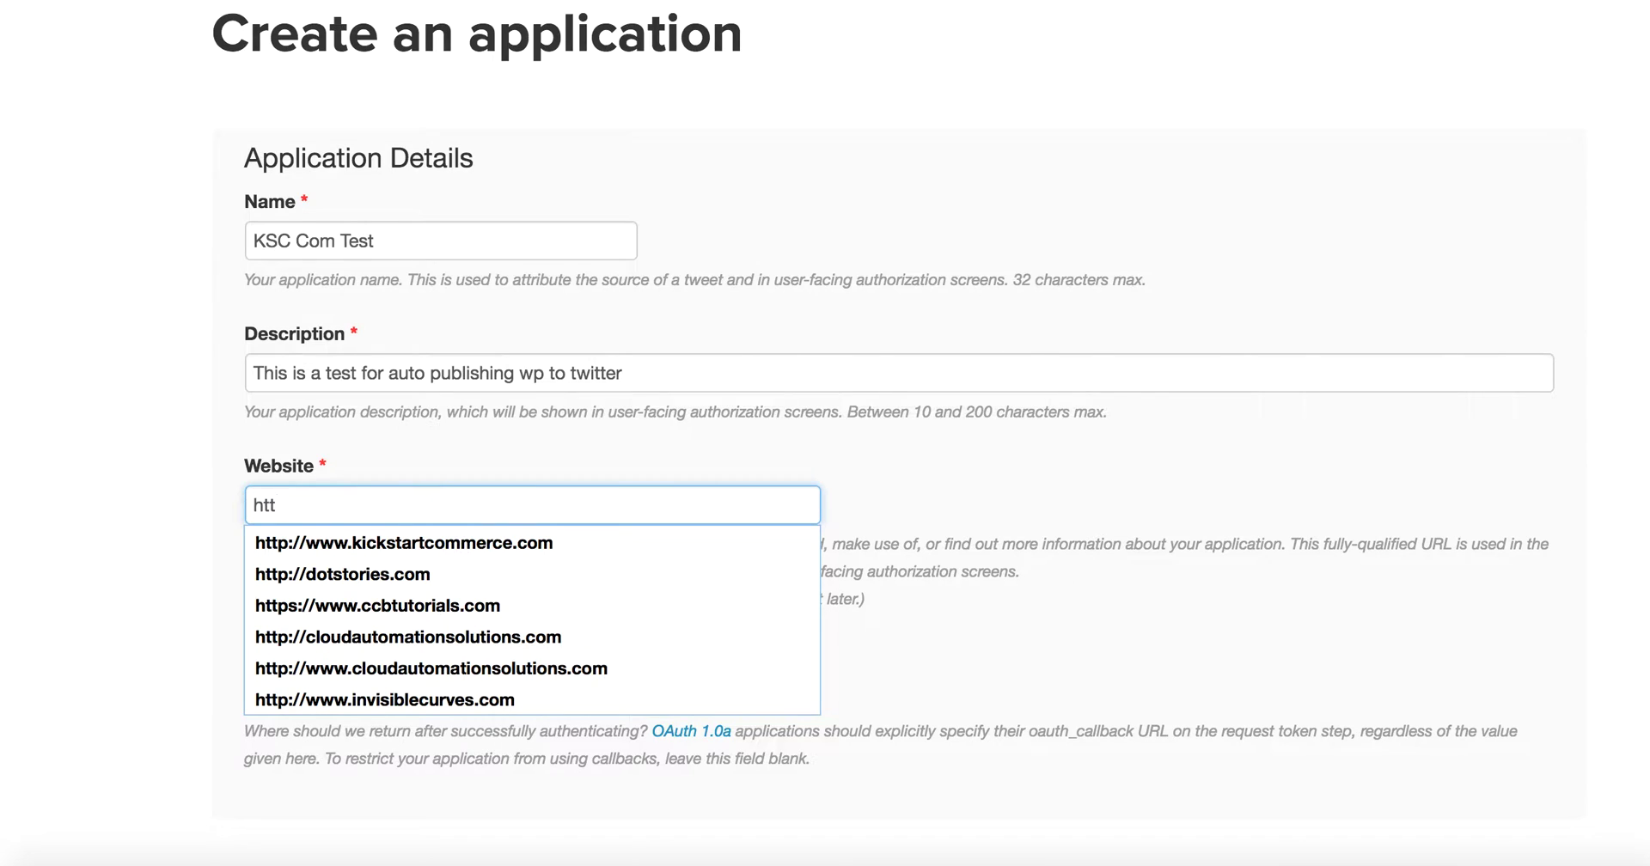
{"action": "key", "text": "Down"}
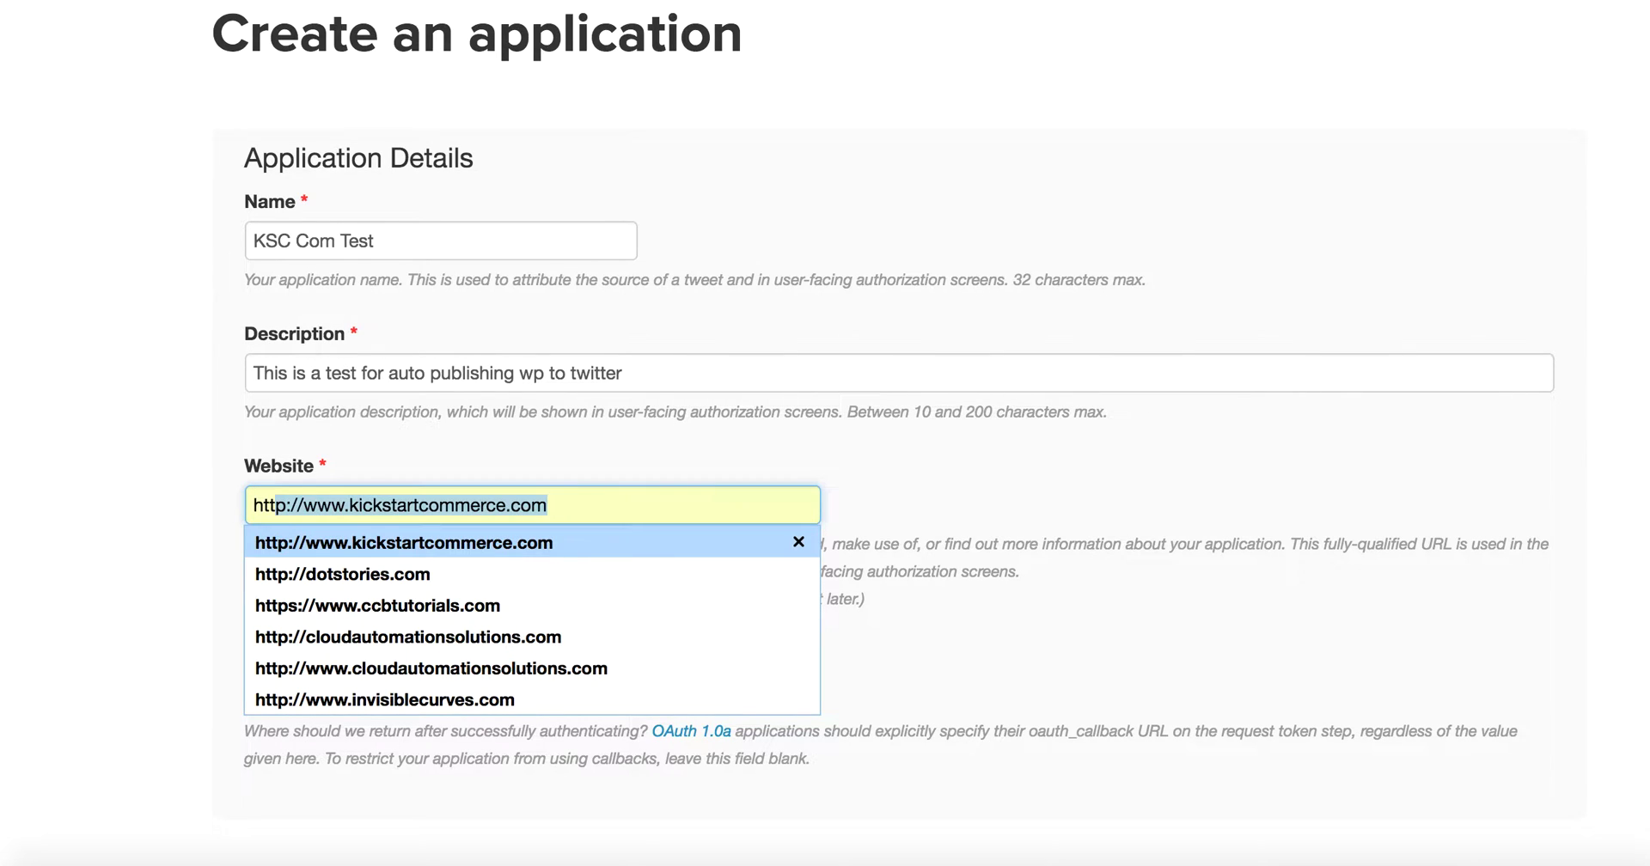
{"action": "key", "text": "Right"}
{"action": "key", "text": "BackSpace"}
{"action": "key", "text": "BackSpace"}
{"action": "key", "text": "BackSpace"}
{"action": "key", "text": "BackSpace"}
{"action": "key", "text": "BackSpace"}
{"action": "key", "text": "BackSpace"}
{"action": "key", "text": "BackSpace"}
{"action": "key", "text": "BackSpace"}
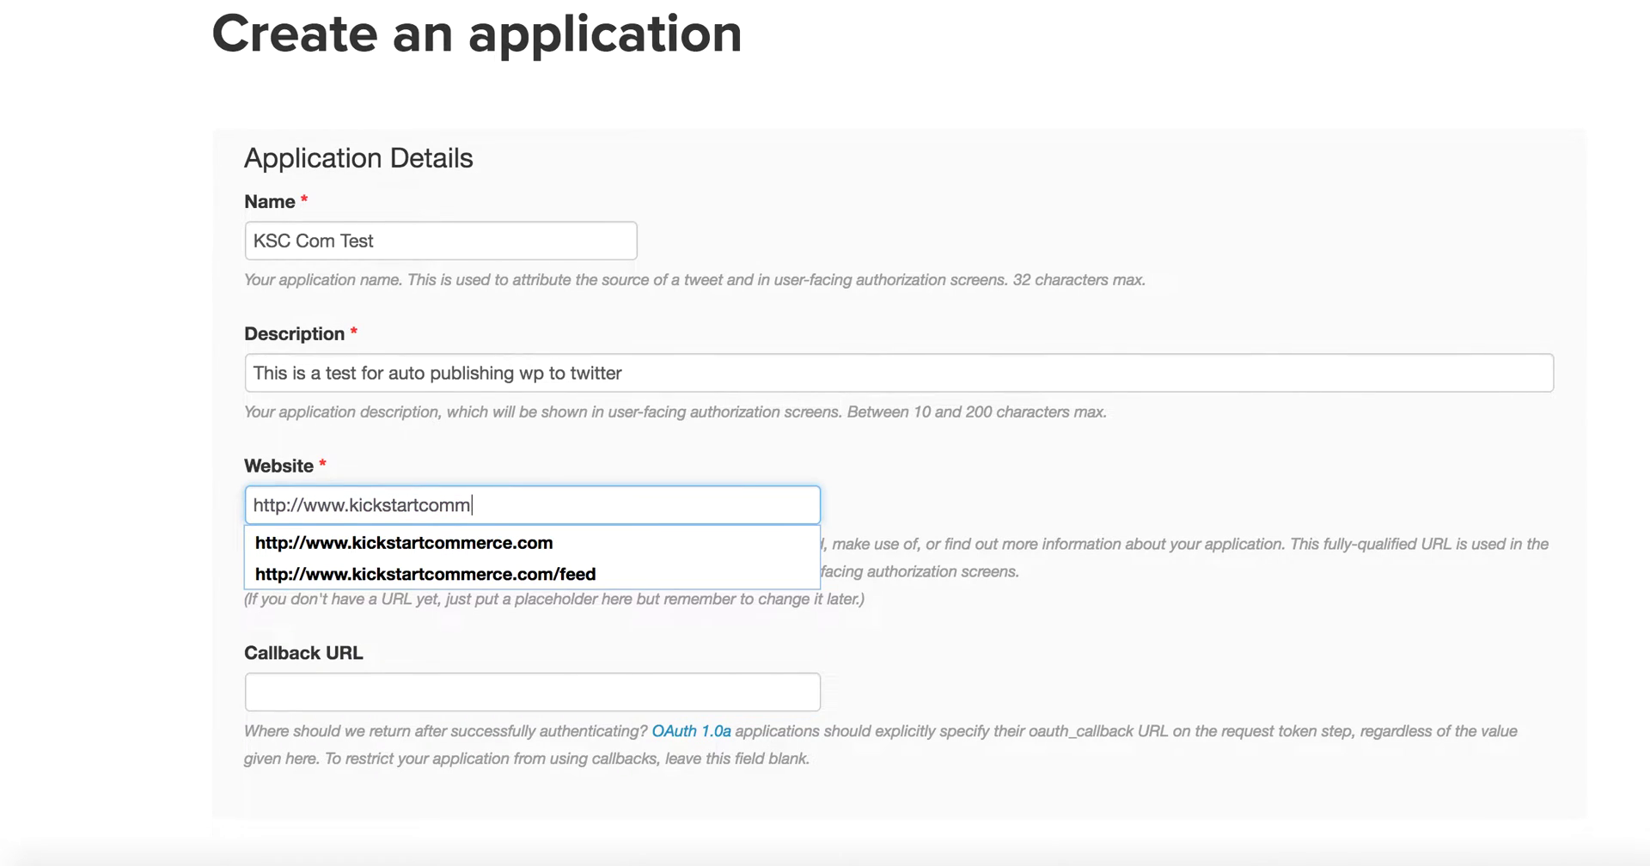
{"action": "key", "text": "BackSpace"}
{"action": "type", "text": "test.com"}
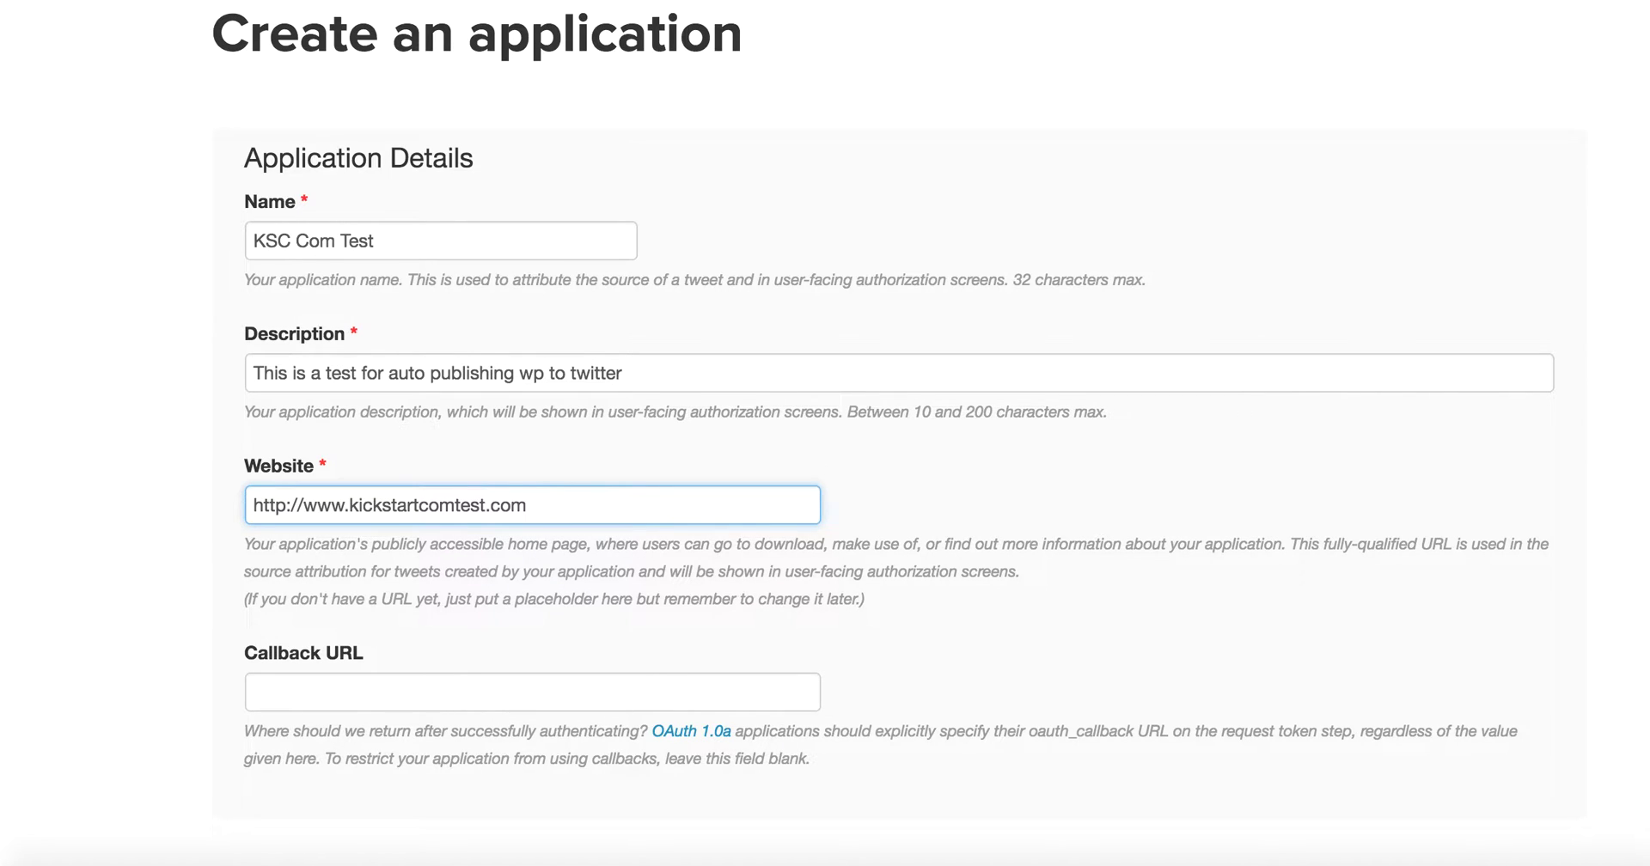
Step: Reuse the website address as the Callback URL and accept the Developer Agreement
{"action": "key", "text": "ctrl+a"}
{"action": "key", "text": "ctrl+c"}
{"action": "left_click", "coordinate": [620, 689]}
{"action": "key", "text": "ctrl+v"}
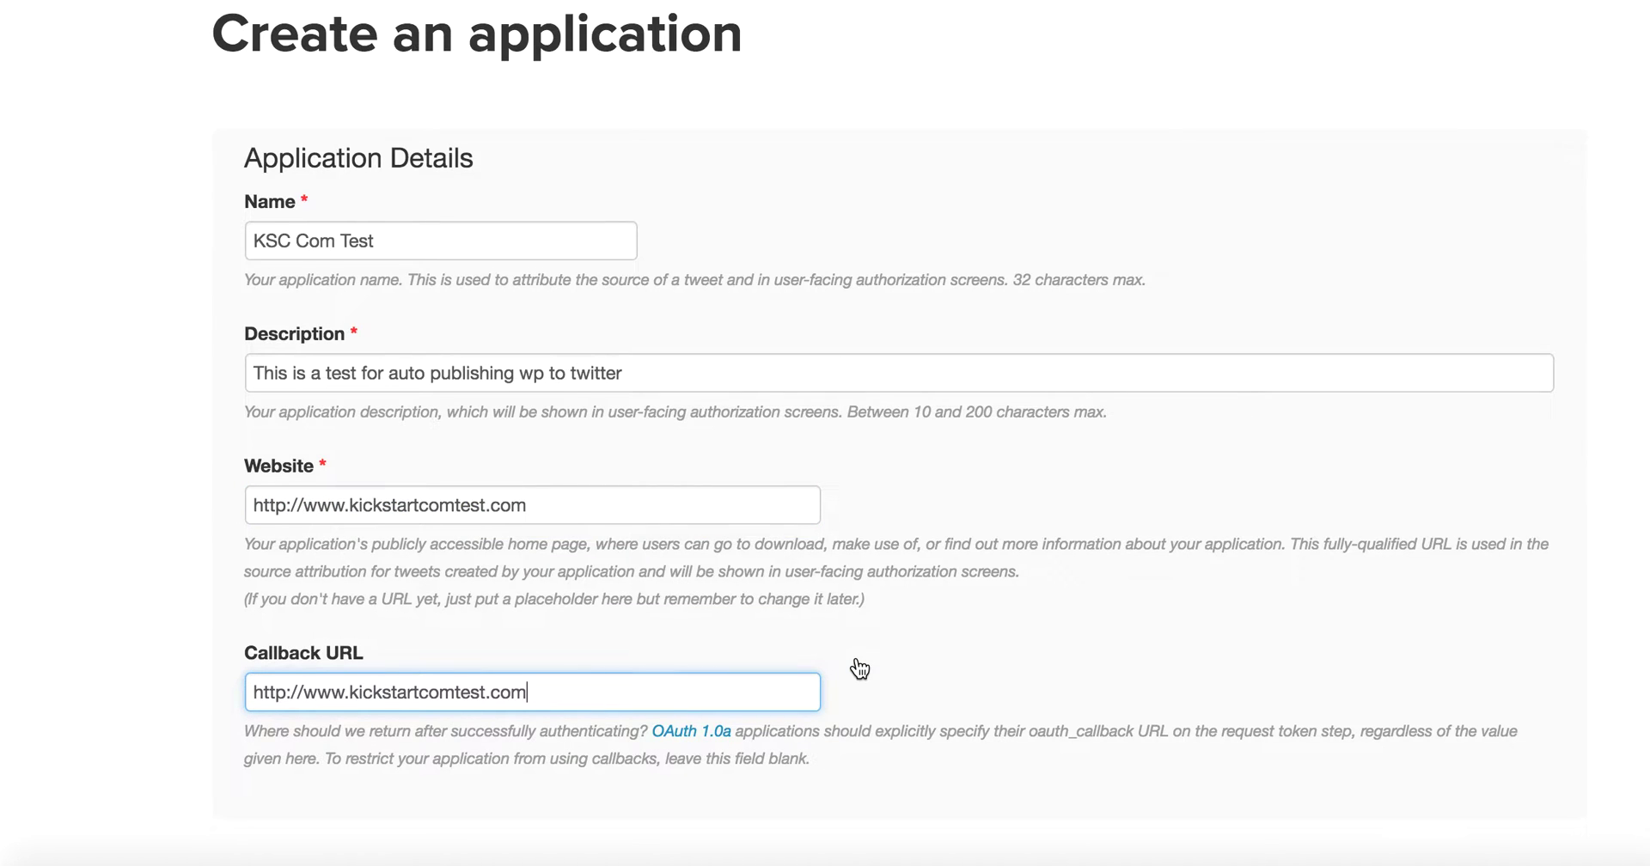
{"action": "scroll", "coordinate": [854, 666], "scroll_direction": "down", "scroll_amount": 4}
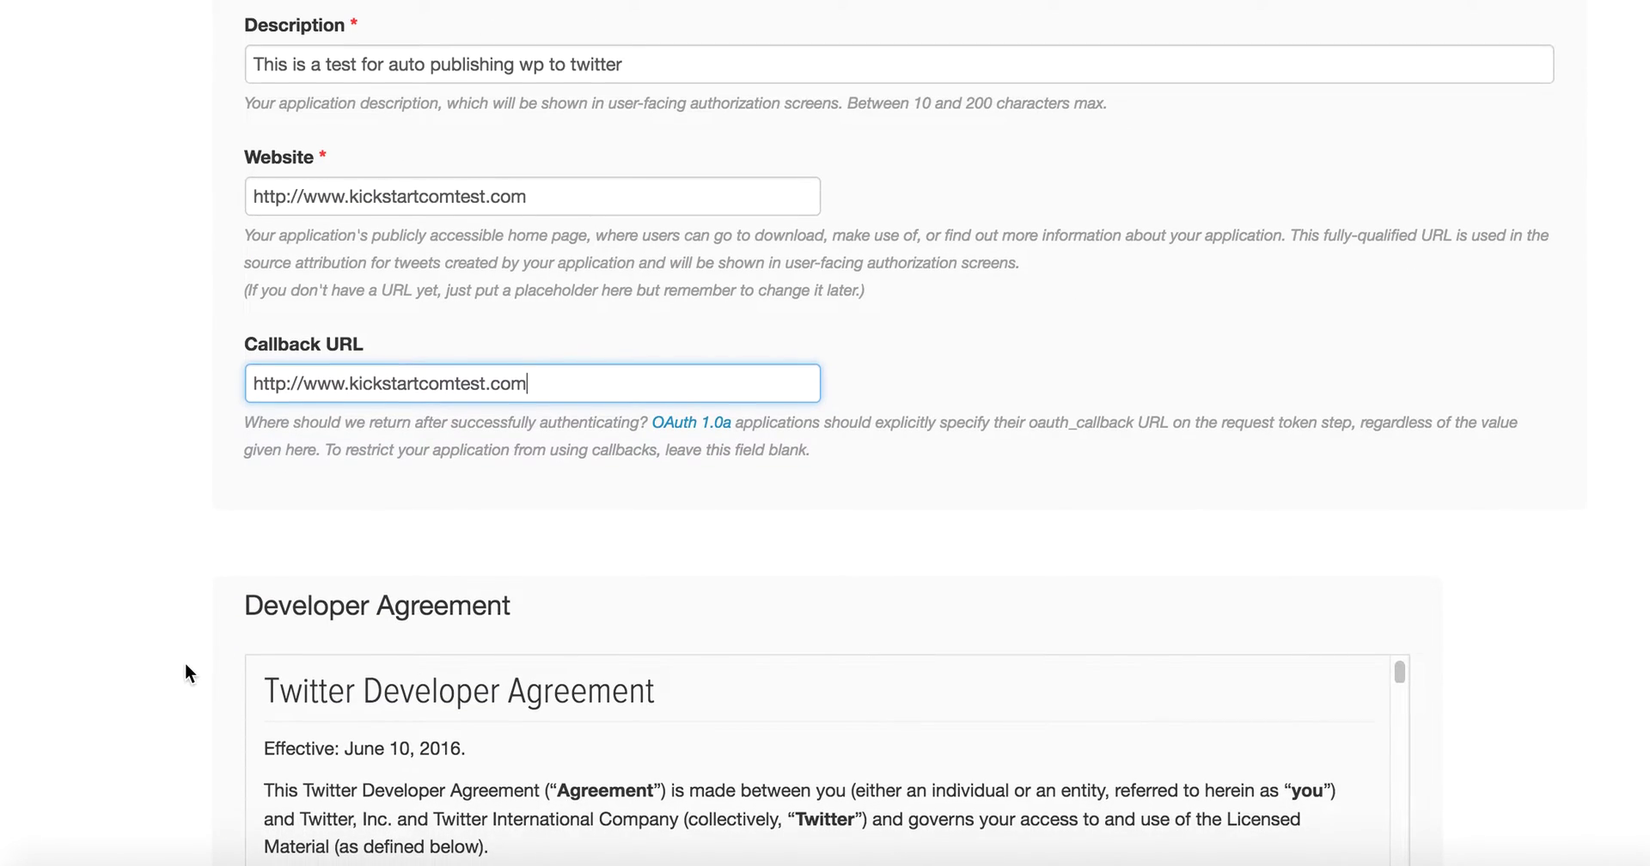
{"action": "scroll", "coordinate": [184, 662], "scroll_direction": "down", "scroll_amount": 7}
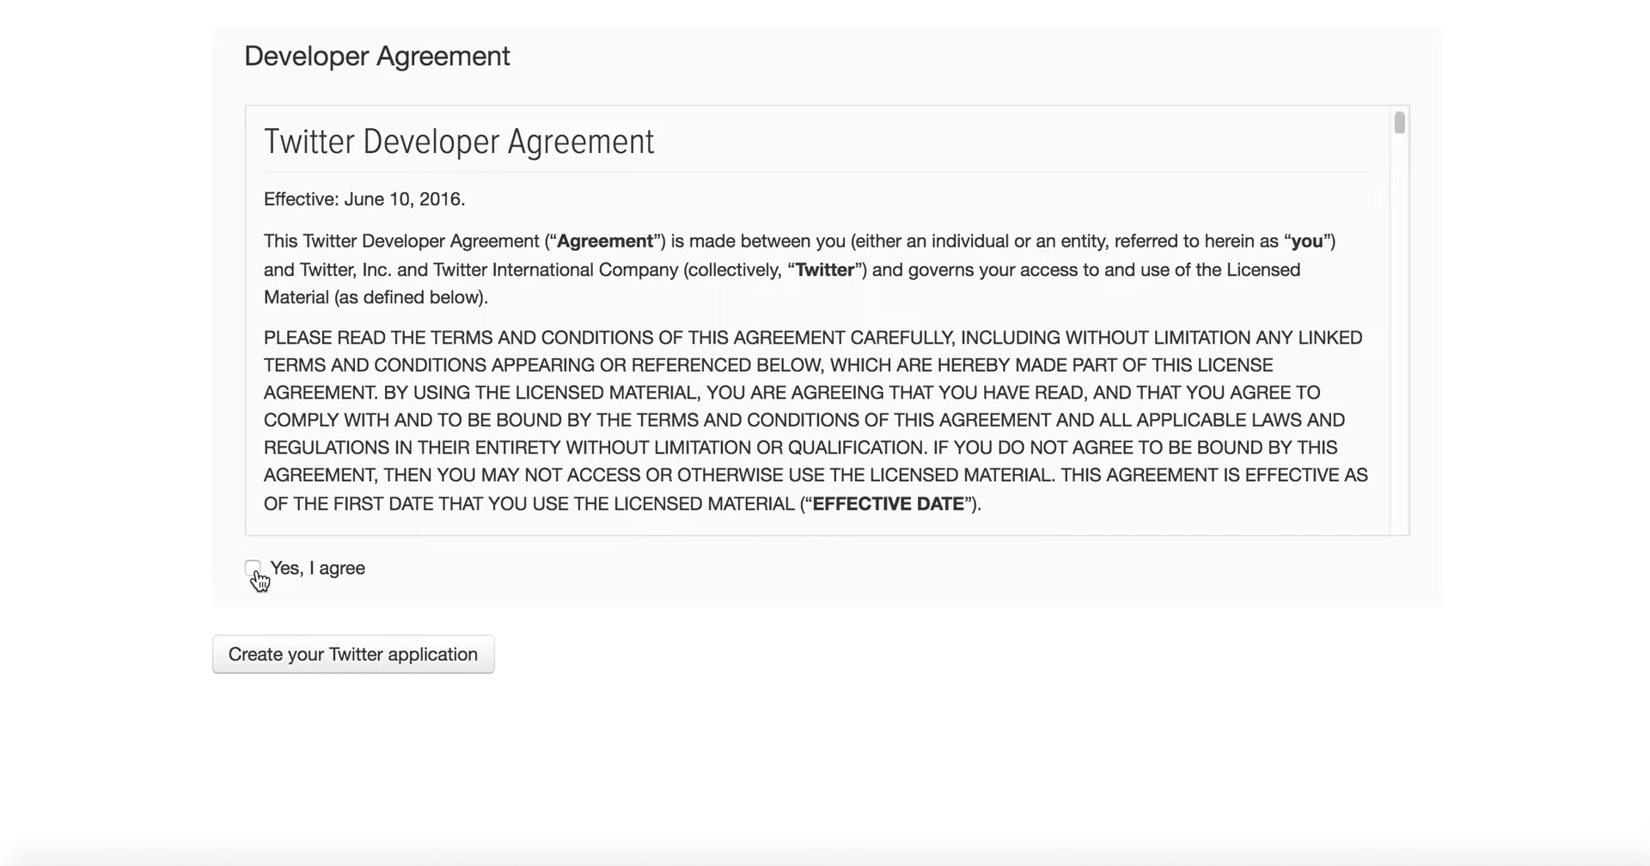
{"action": "left_click", "coordinate": [253, 568]}
Step: Create the KSC Com Test app, review its Details, and go to Keys and Access Tokens
{"action": "left_click", "coordinate": [375, 670]}
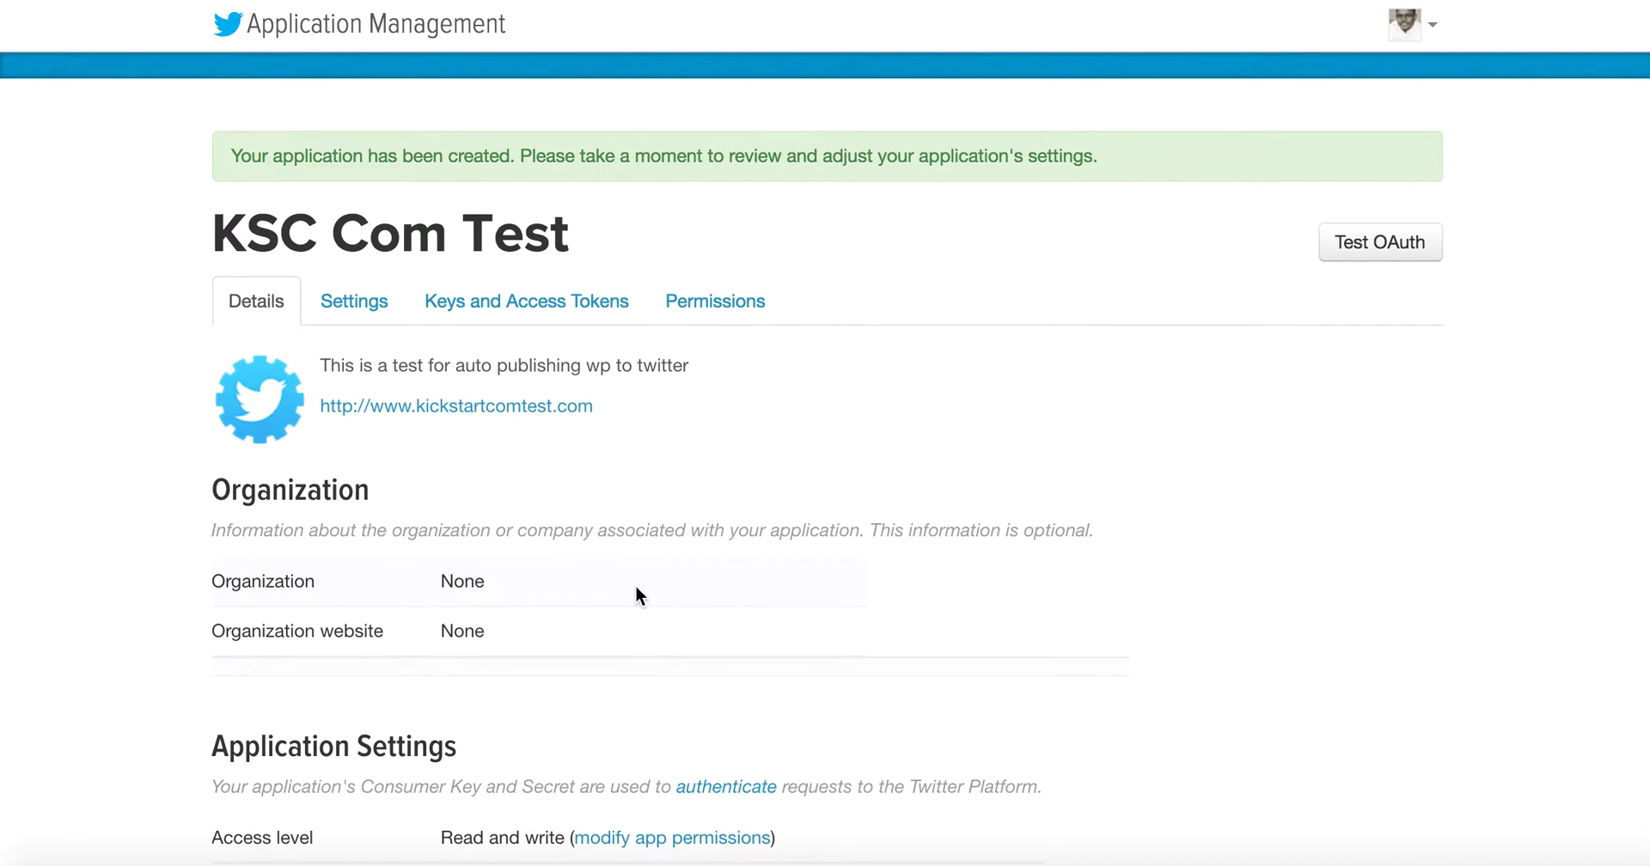
{"action": "scroll", "coordinate": [708, 611], "scroll_direction": "down", "scroll_amount": 5}
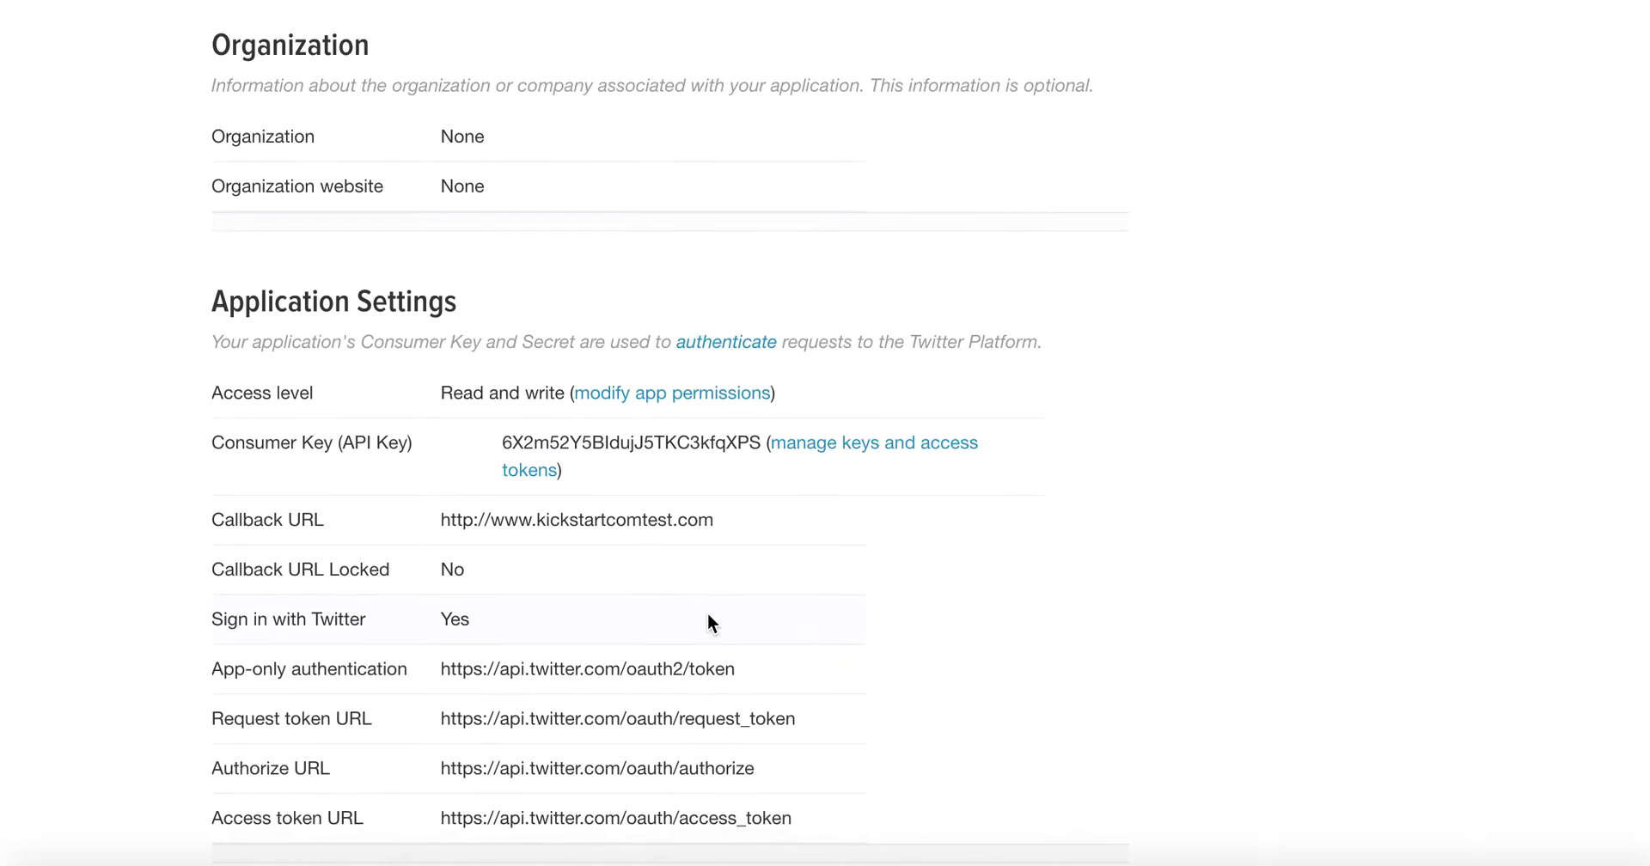
{"action": "scroll", "coordinate": [708, 612], "scroll_direction": "up", "scroll_amount": 6}
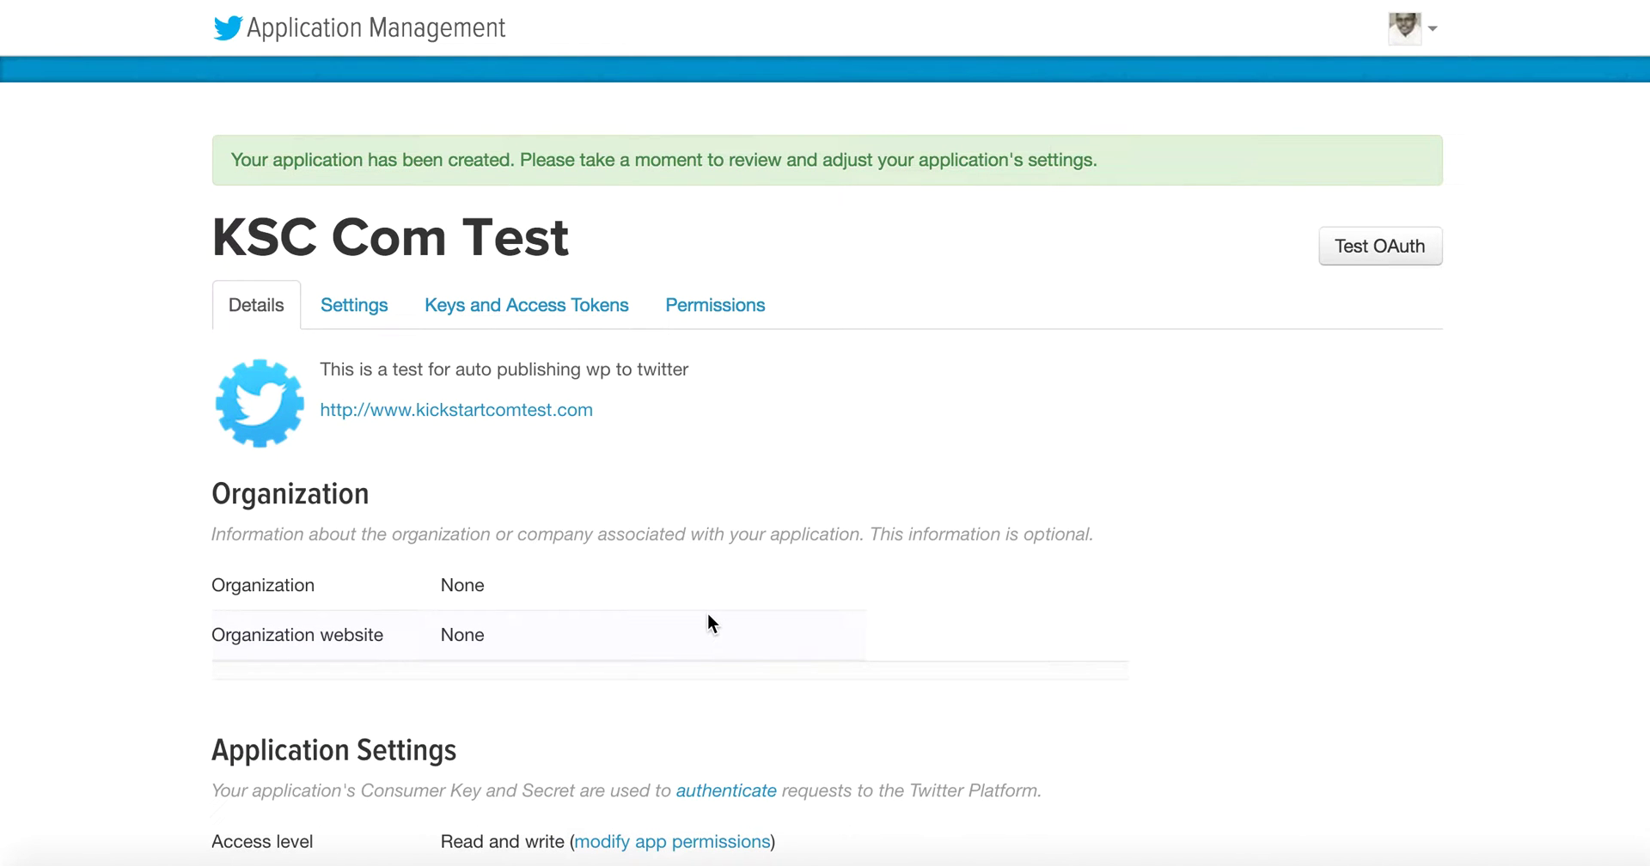
{"action": "scroll", "coordinate": [708, 616], "scroll_direction": "down", "scroll_amount": 4}
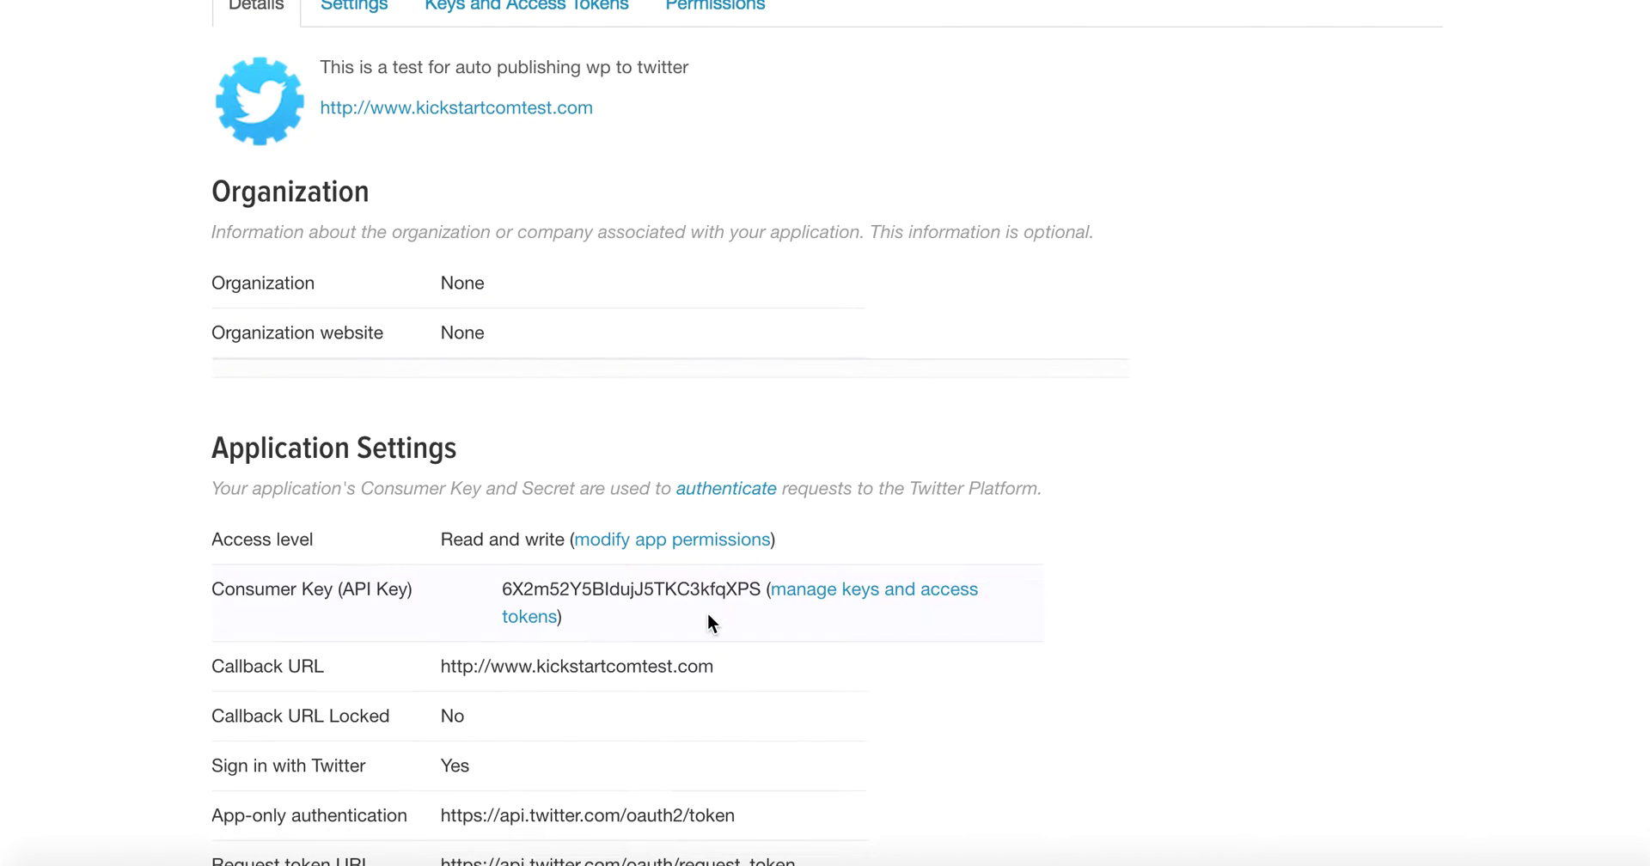
{"action": "scroll", "coordinate": [708, 612], "scroll_direction": "up", "scroll_amount": 4}
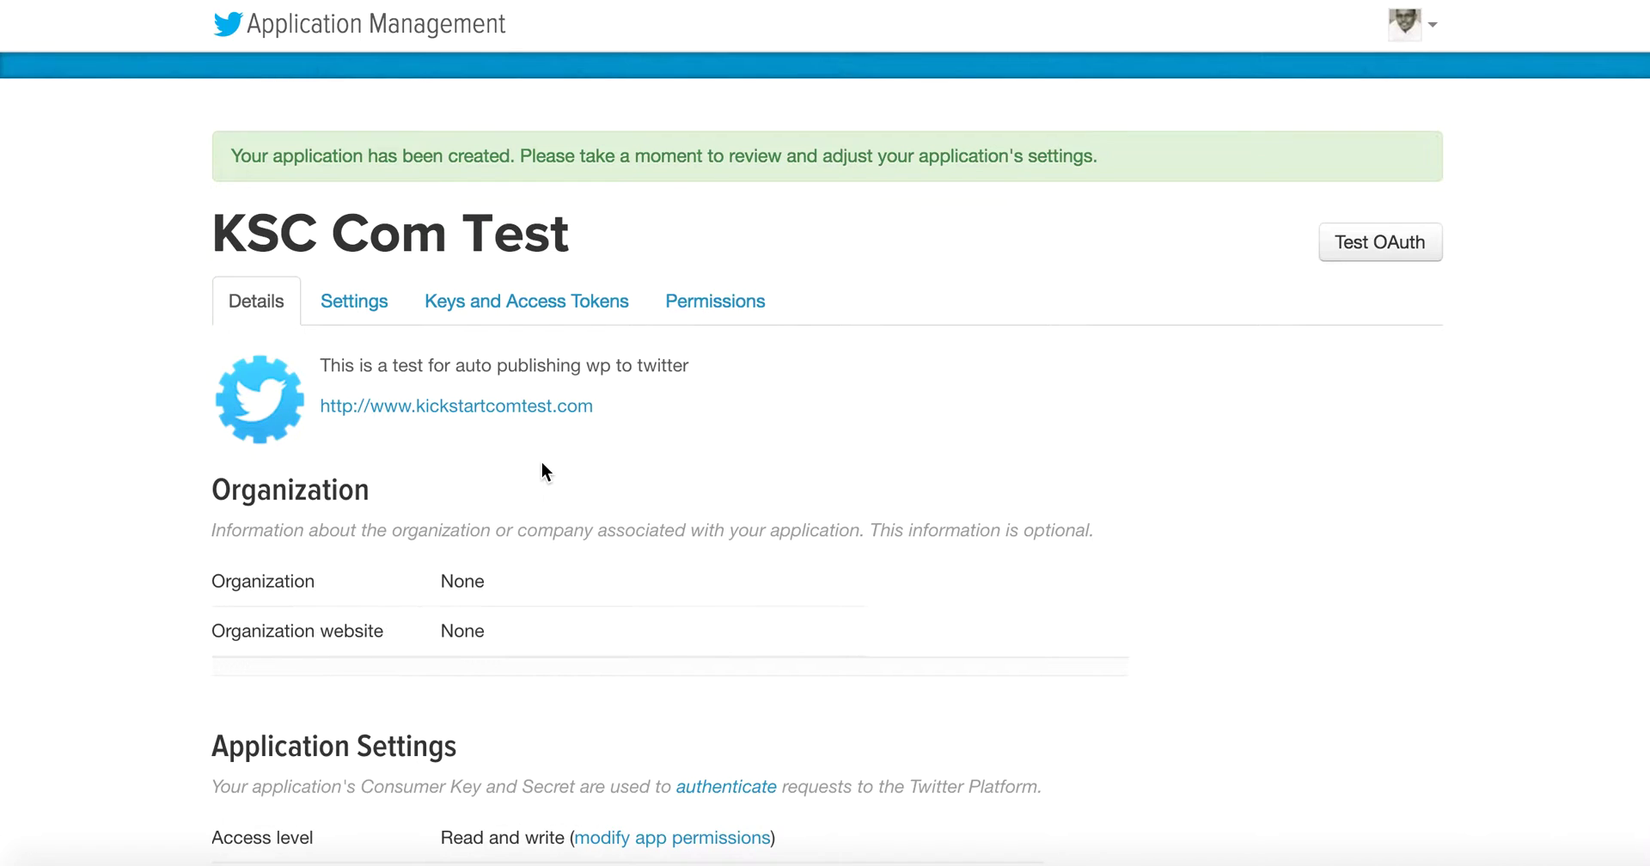
{"action": "scroll", "coordinate": [543, 464], "scroll_direction": "down", "scroll_amount": 10}
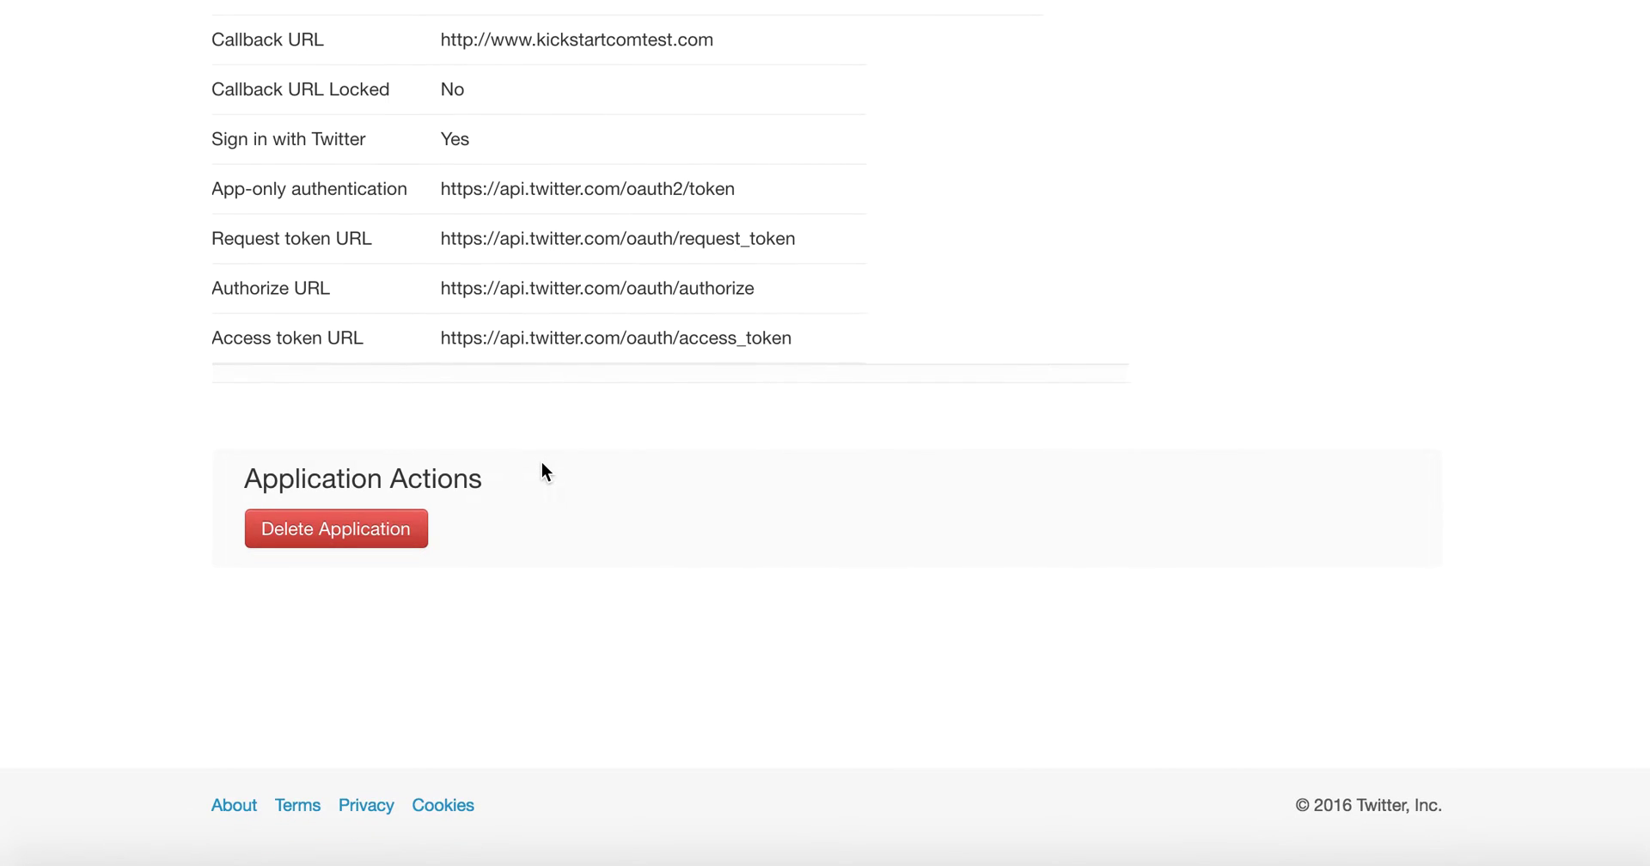
{"action": "scroll", "coordinate": [541, 469], "scroll_direction": "up", "scroll_amount": 8}
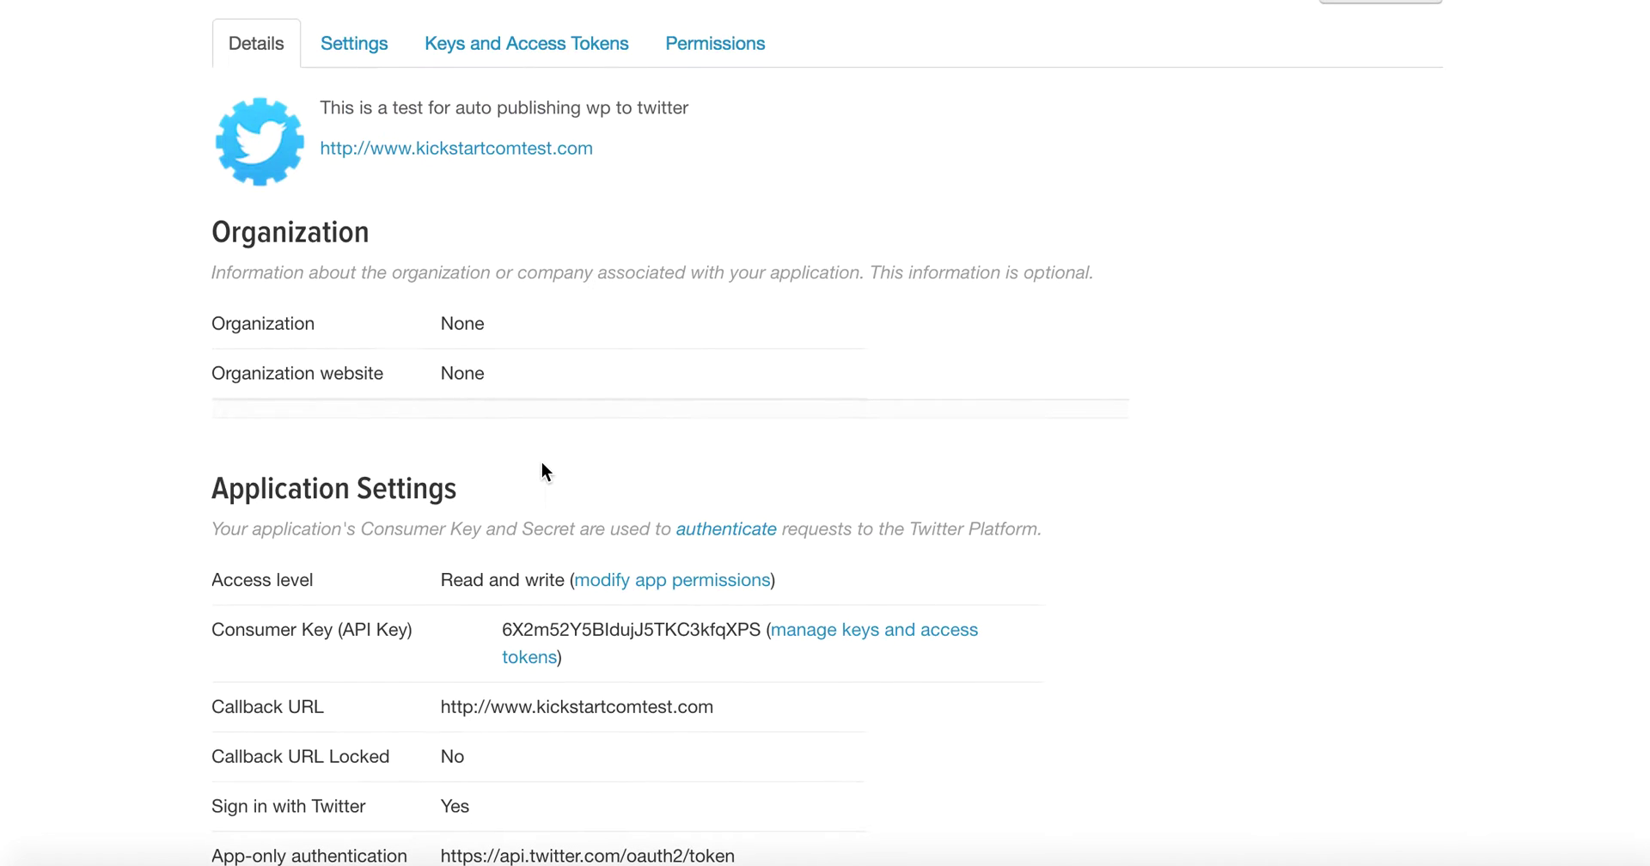
{"action": "scroll", "coordinate": [542, 470], "scroll_direction": "down", "scroll_amount": 4}
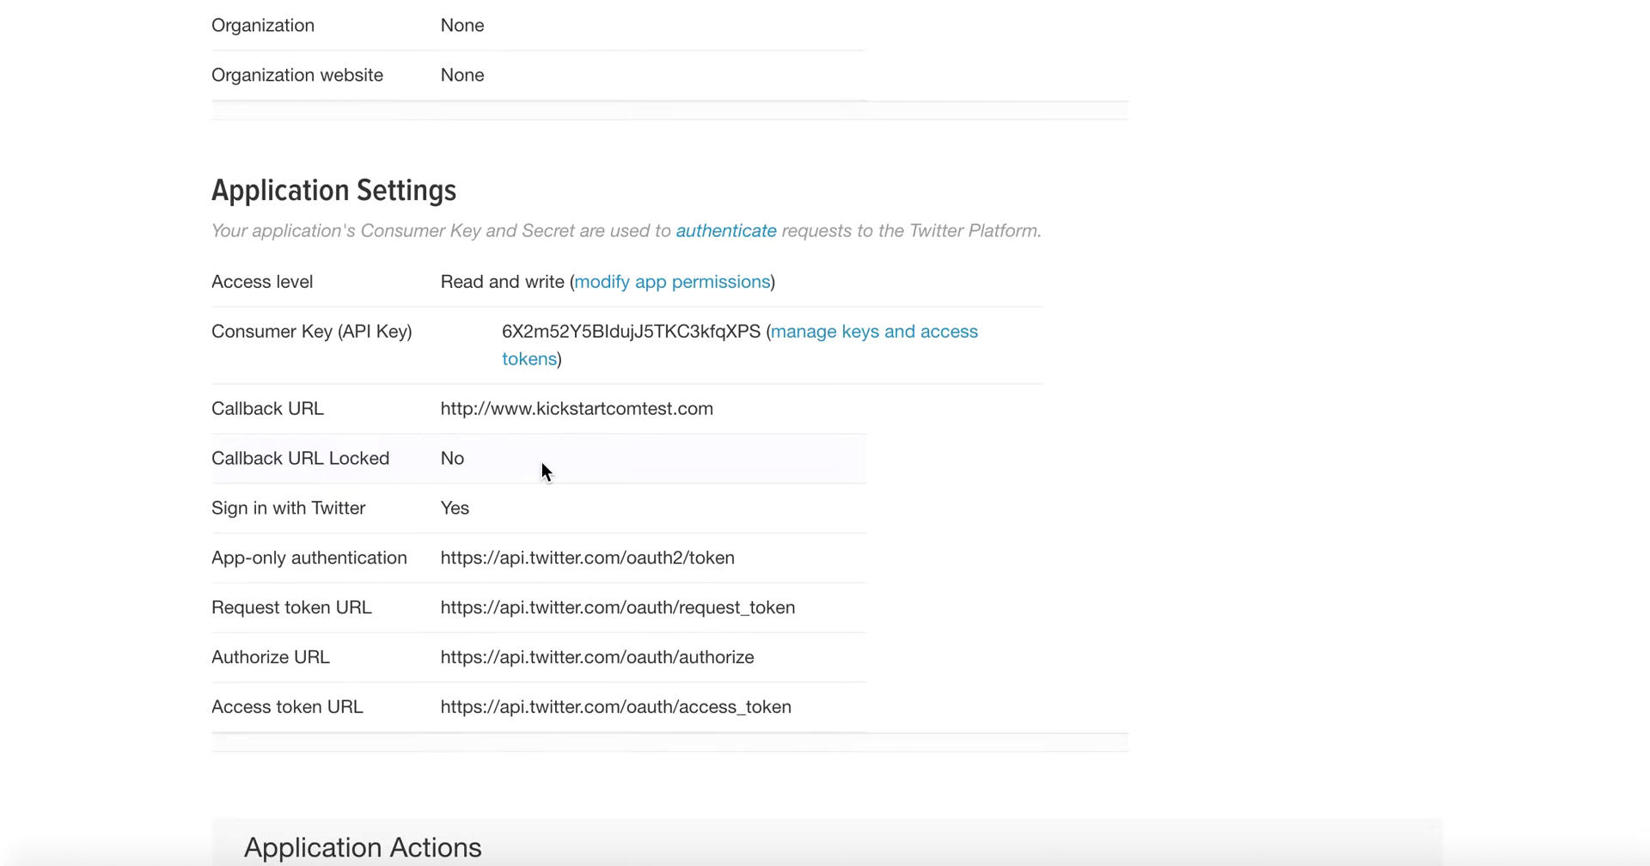
{"action": "scroll", "coordinate": [541, 468], "scroll_direction": "up", "scroll_amount": 7}
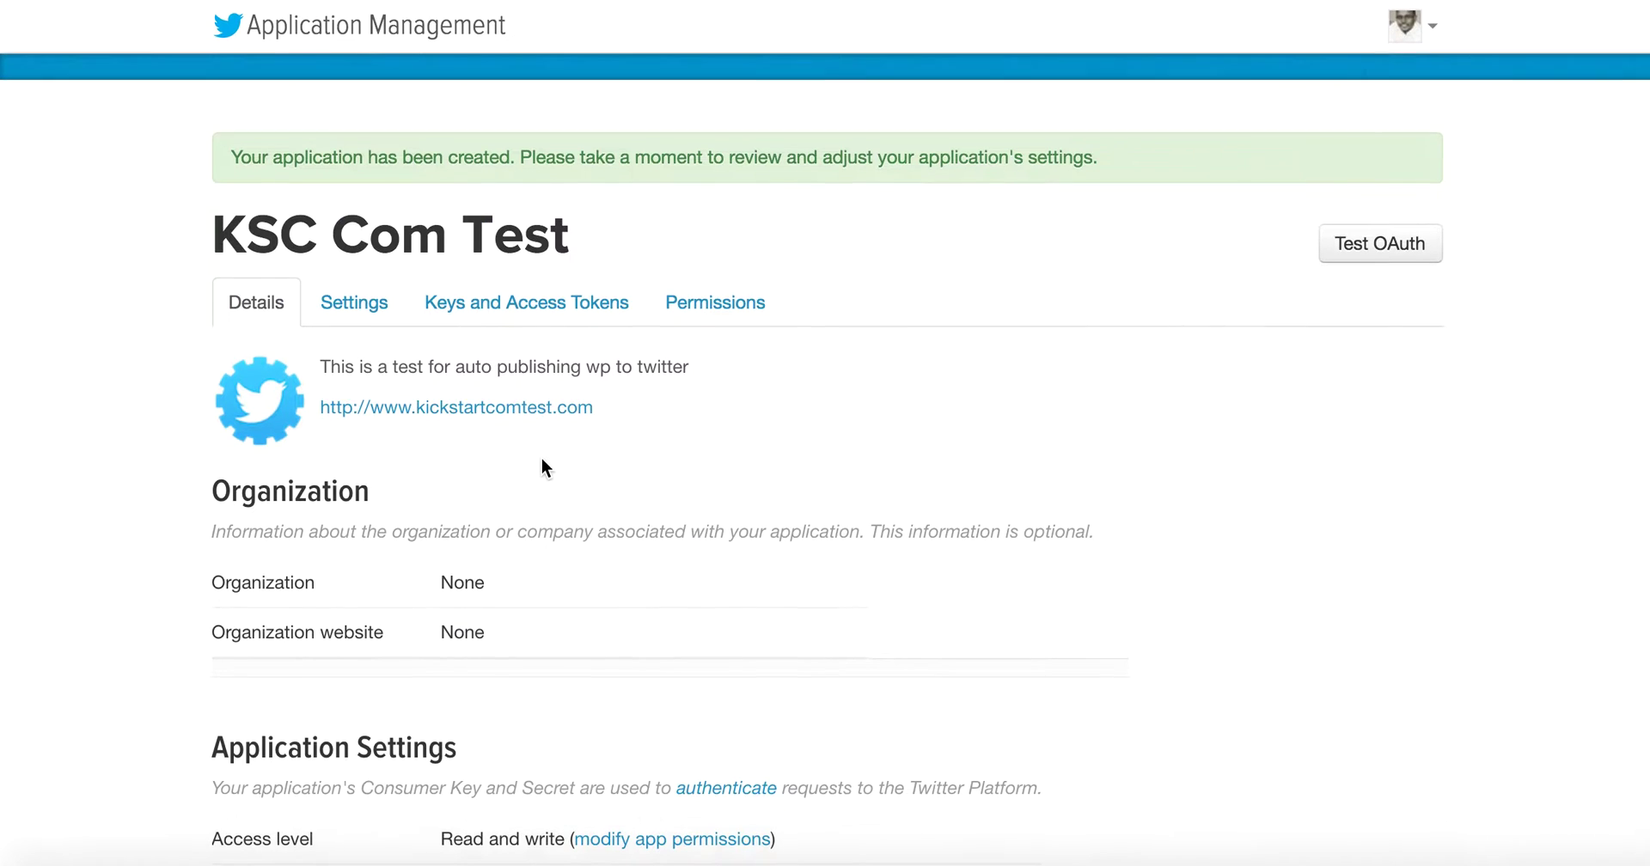
{"action": "left_click", "coordinate": [481, 309]}
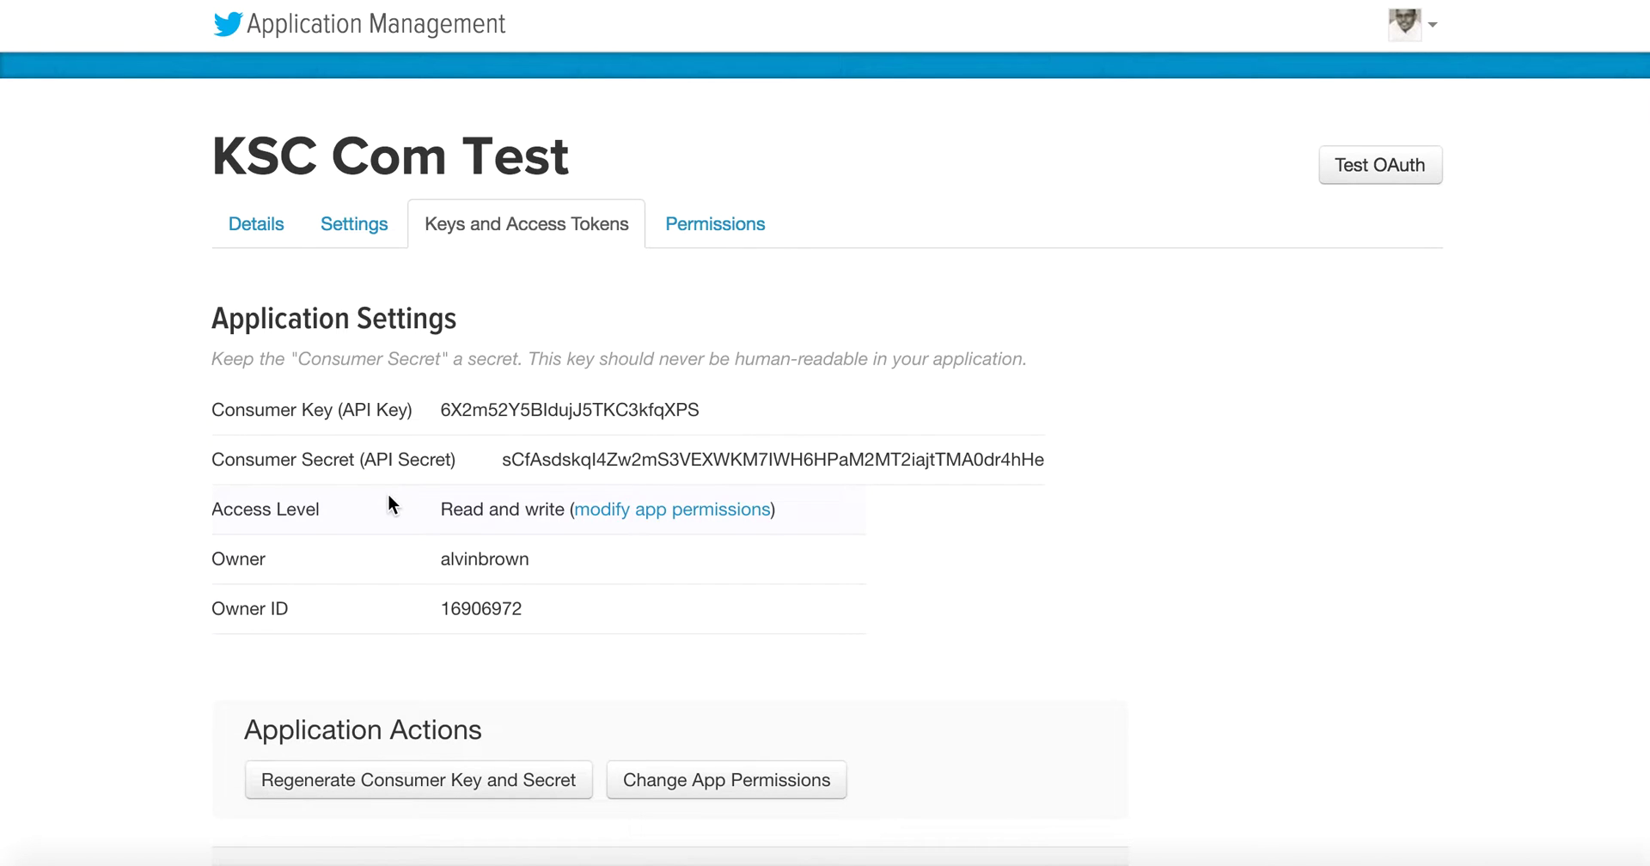
Step: Generate a read-and-write access token and token secret for KSC Com Test
{"action": "scroll", "coordinate": [389, 495], "scroll_direction": "down", "scroll_amount": 1}
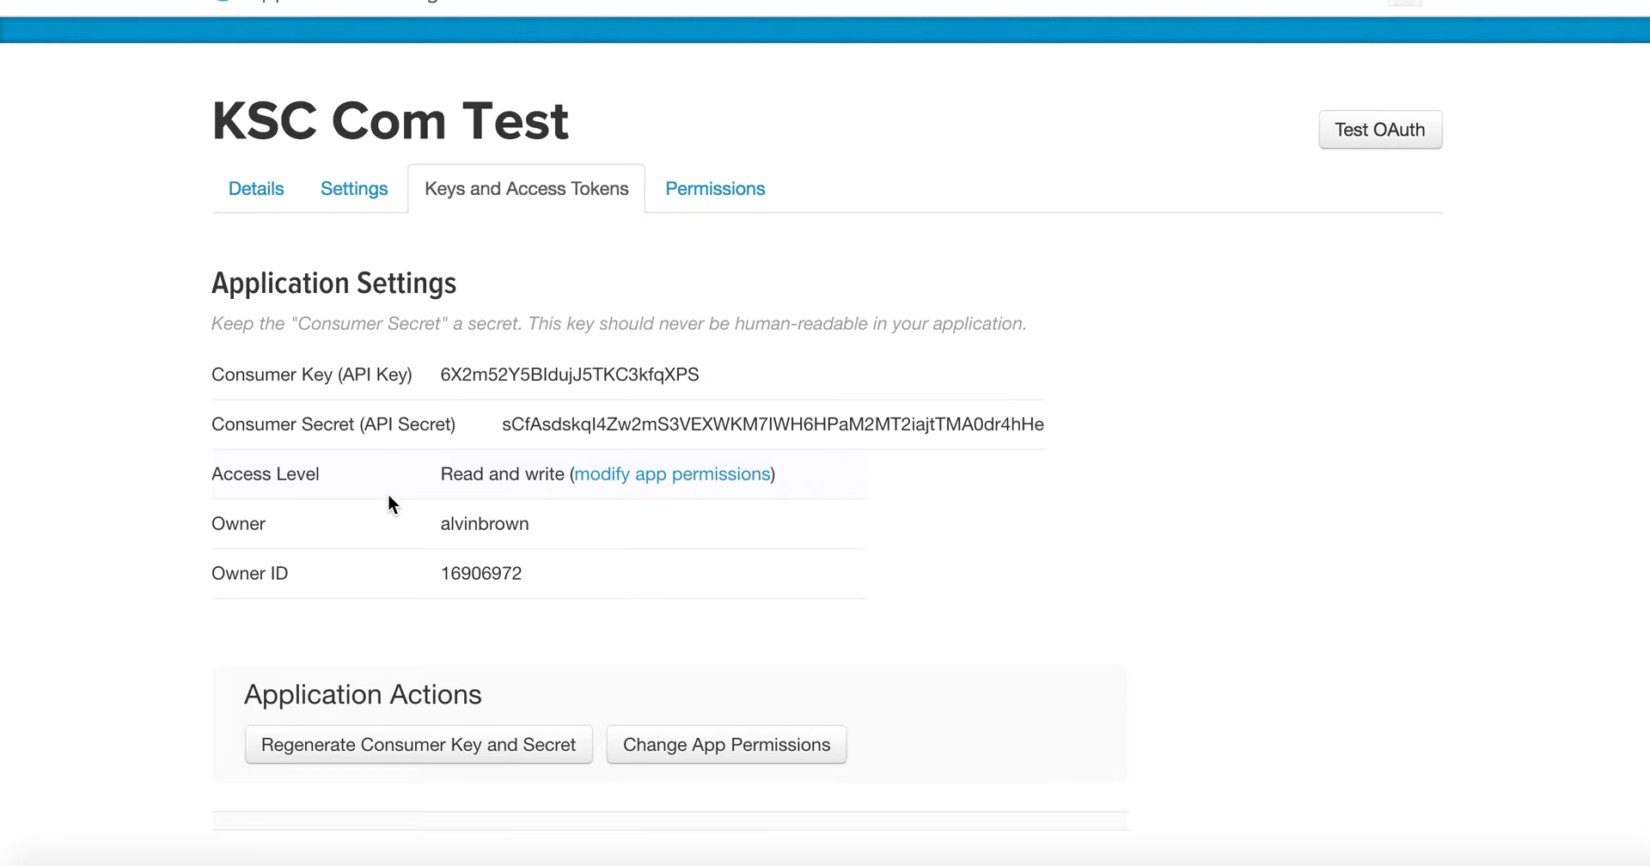
{"action": "scroll", "coordinate": [388, 497], "scroll_direction": "down", "scroll_amount": 7}
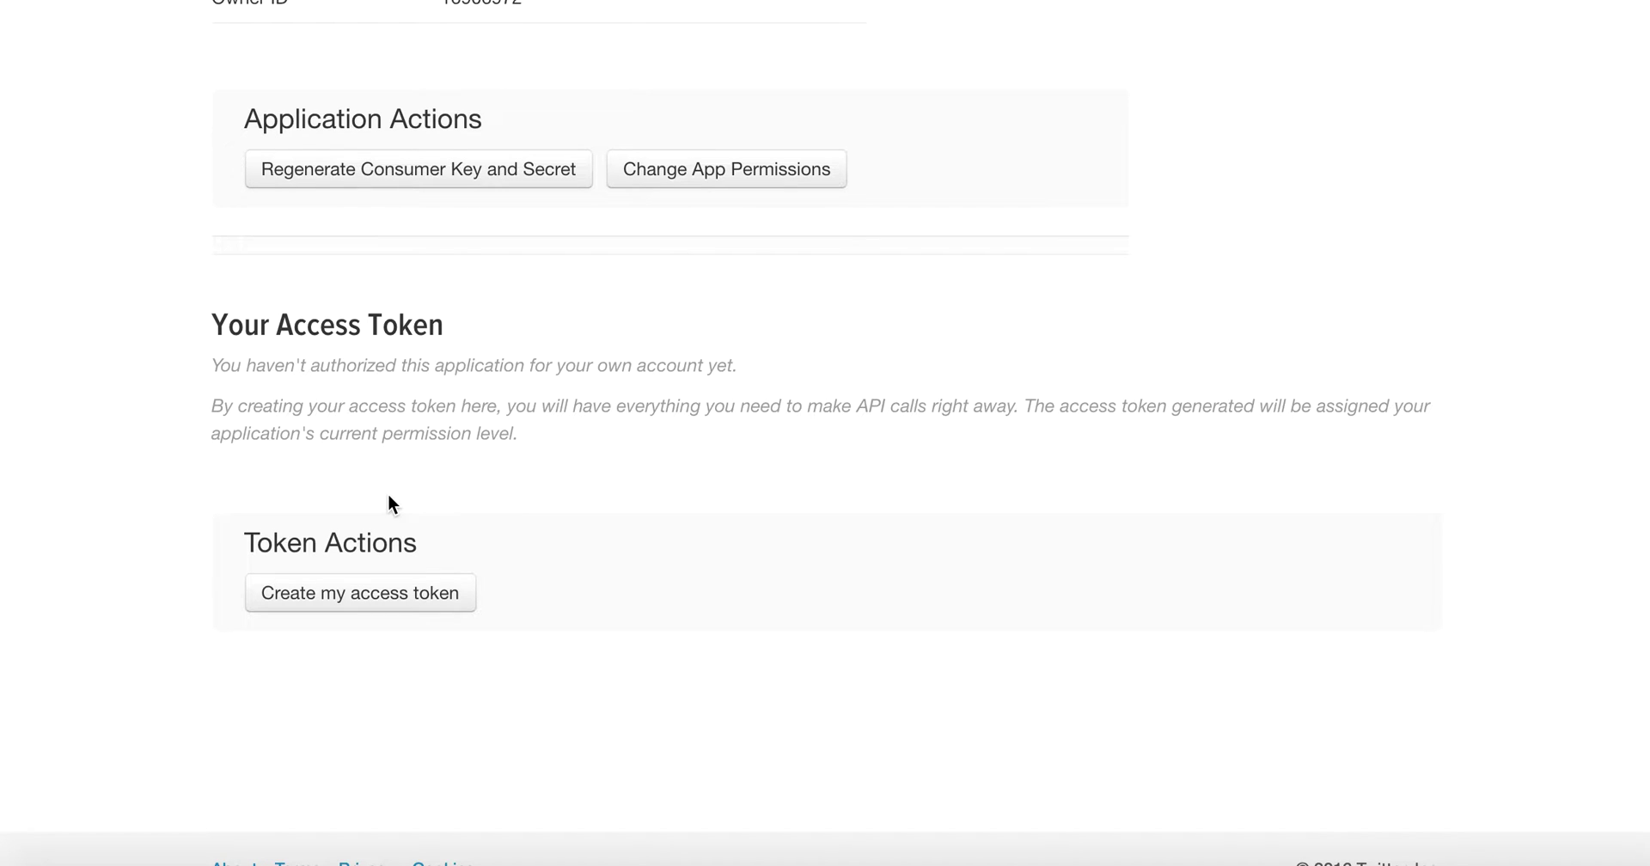
{"action": "left_click", "coordinate": [425, 612]}
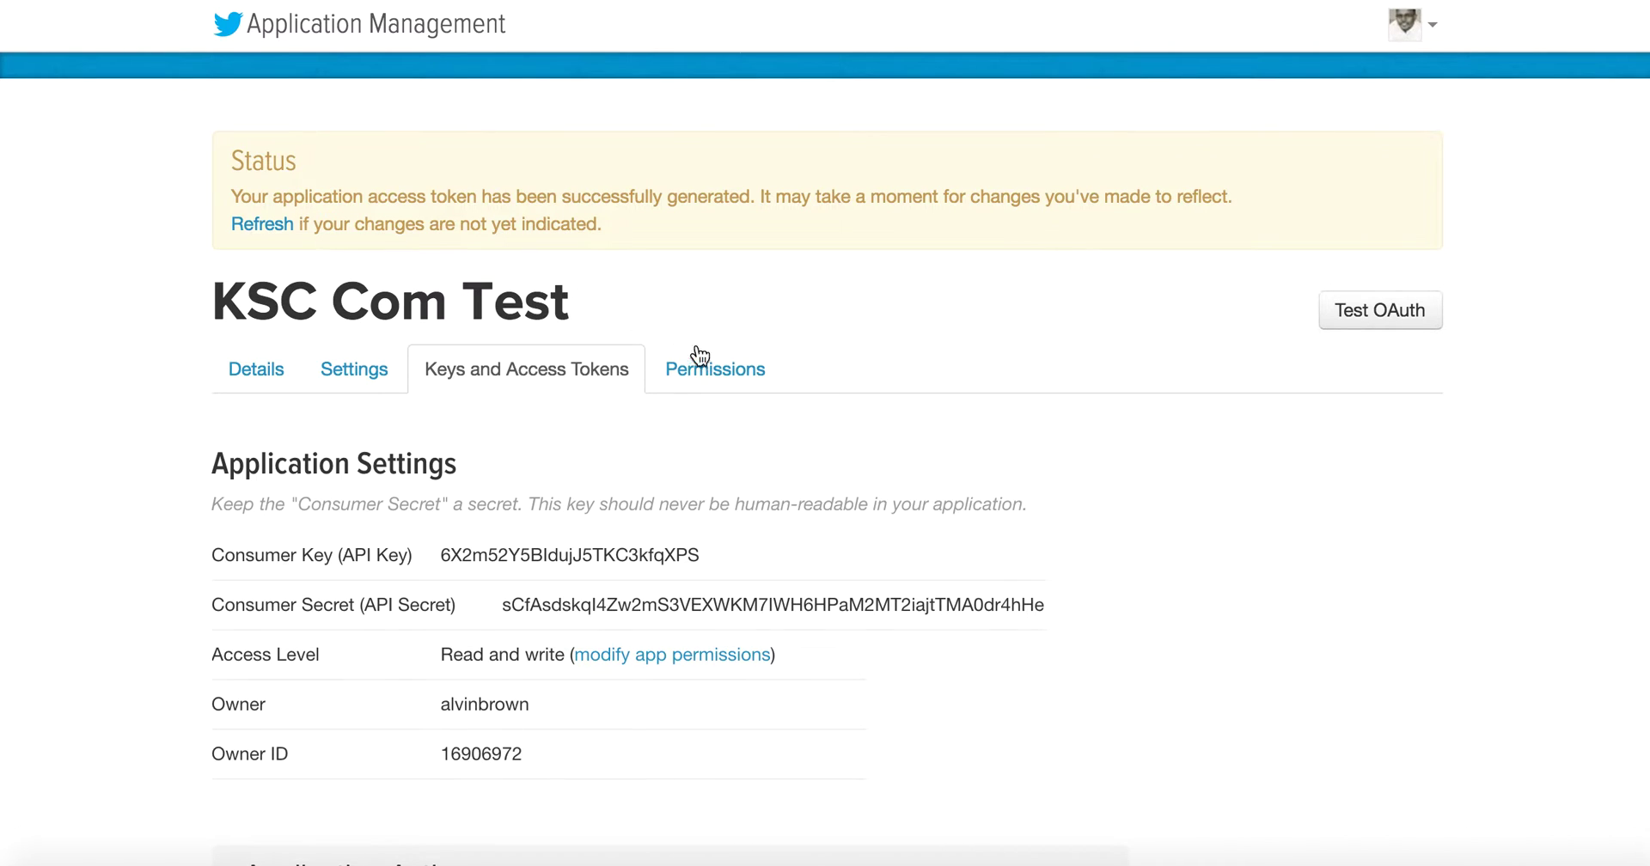
{"action": "scroll", "coordinate": [753, 483], "scroll_direction": "down", "scroll_amount": 3}
{"action": "scroll", "coordinate": [752, 488], "scroll_direction": "down", "scroll_amount": 6}
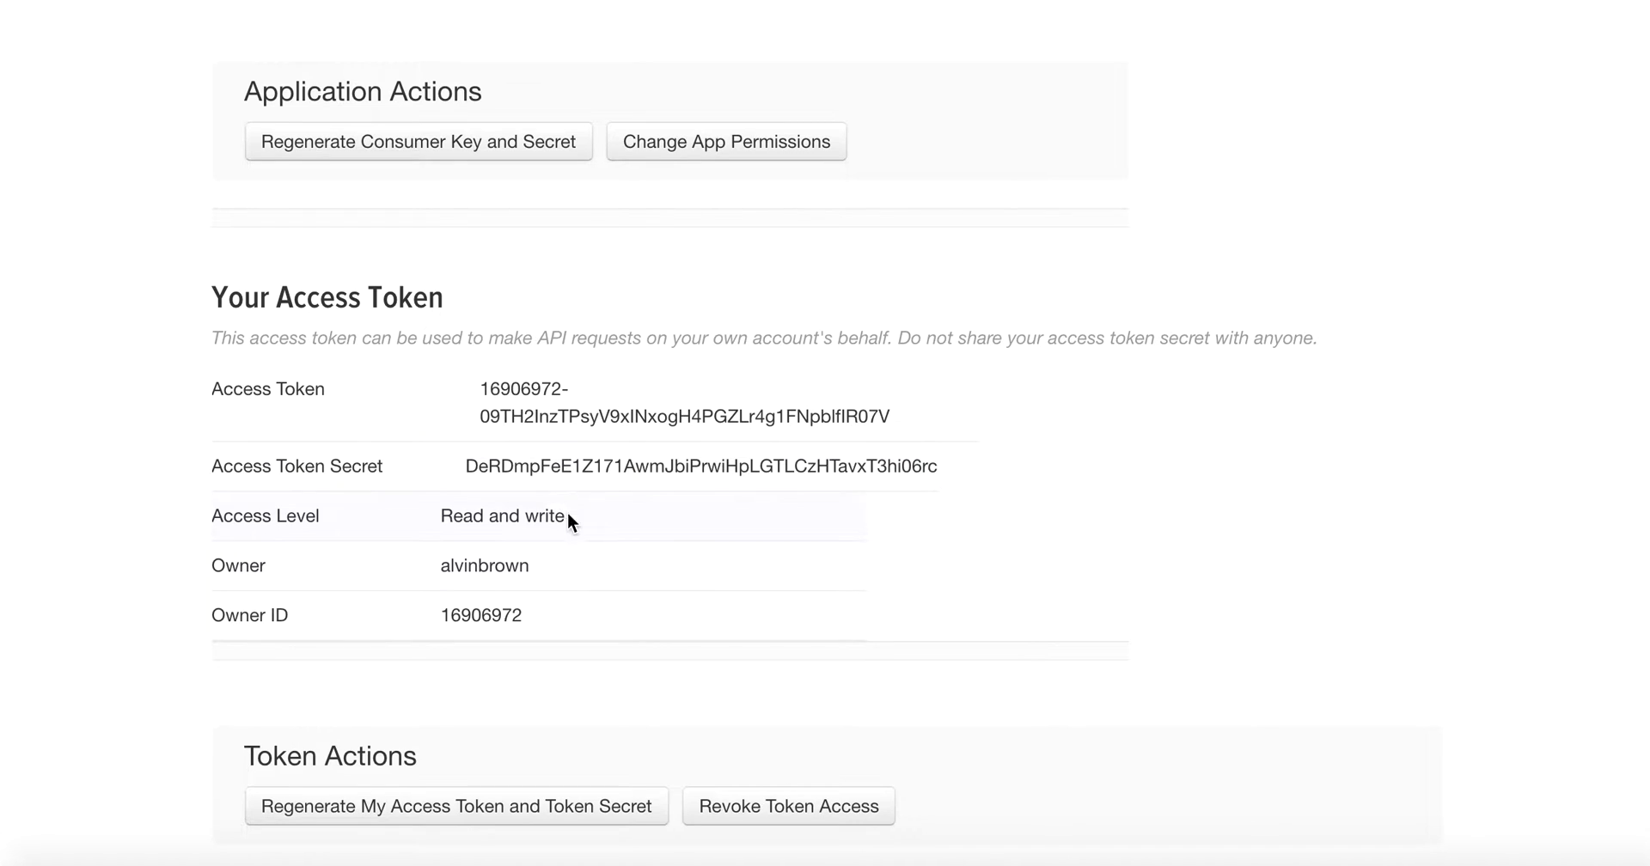
{"action": "scroll", "coordinate": [617, 566], "scroll_direction": "down", "scroll_amount": 3}
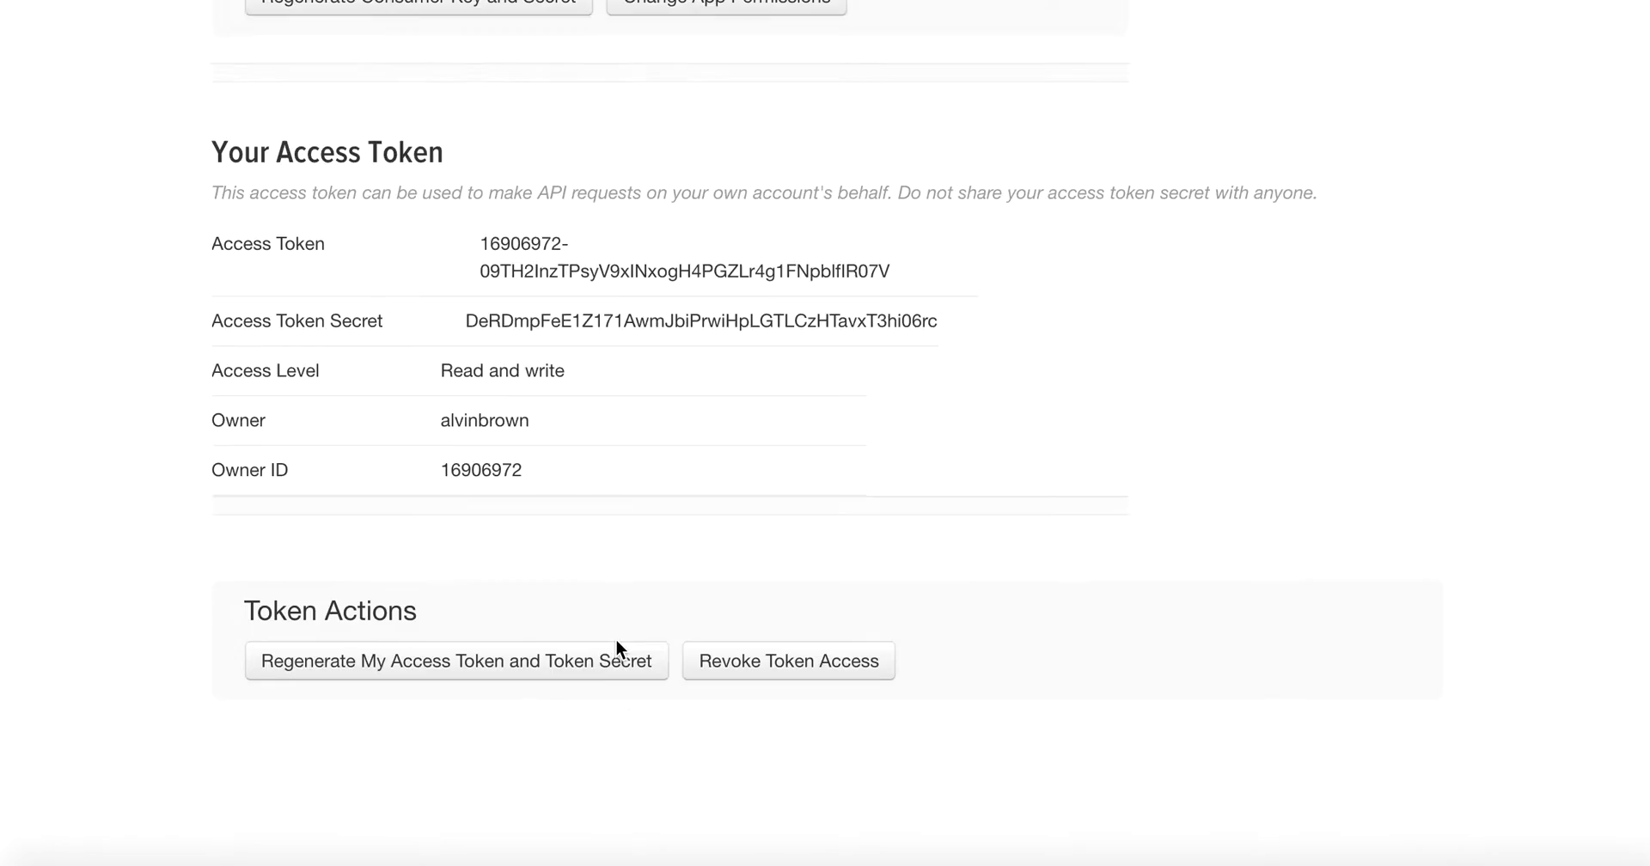
{"action": "scroll", "coordinate": [615, 637], "scroll_direction": "up", "scroll_amount": 10}
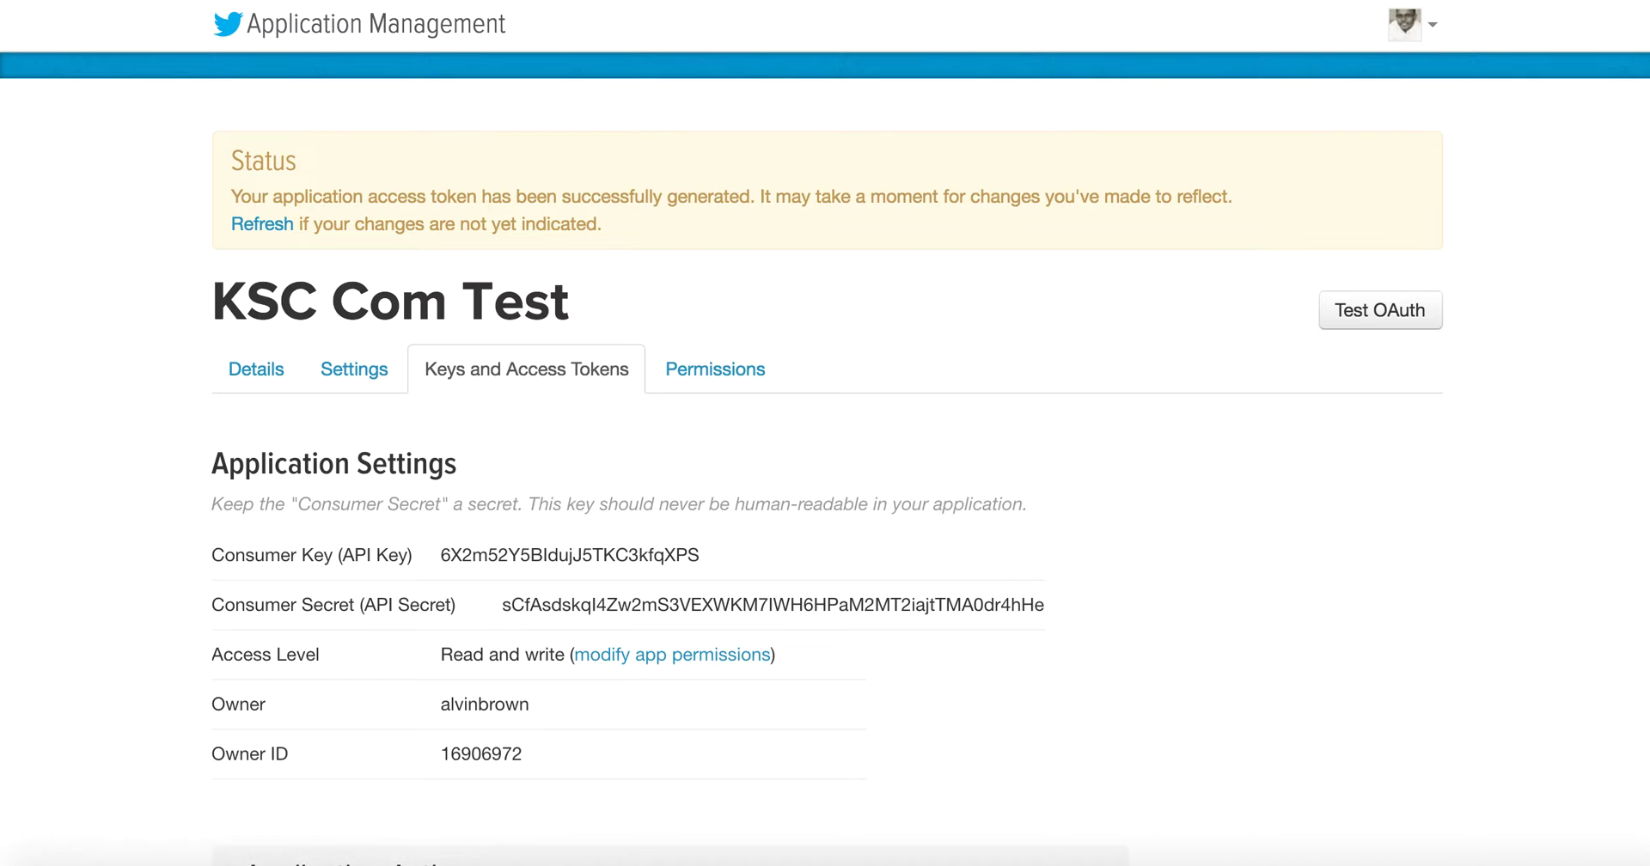
{"action": "type", "text": "k"}
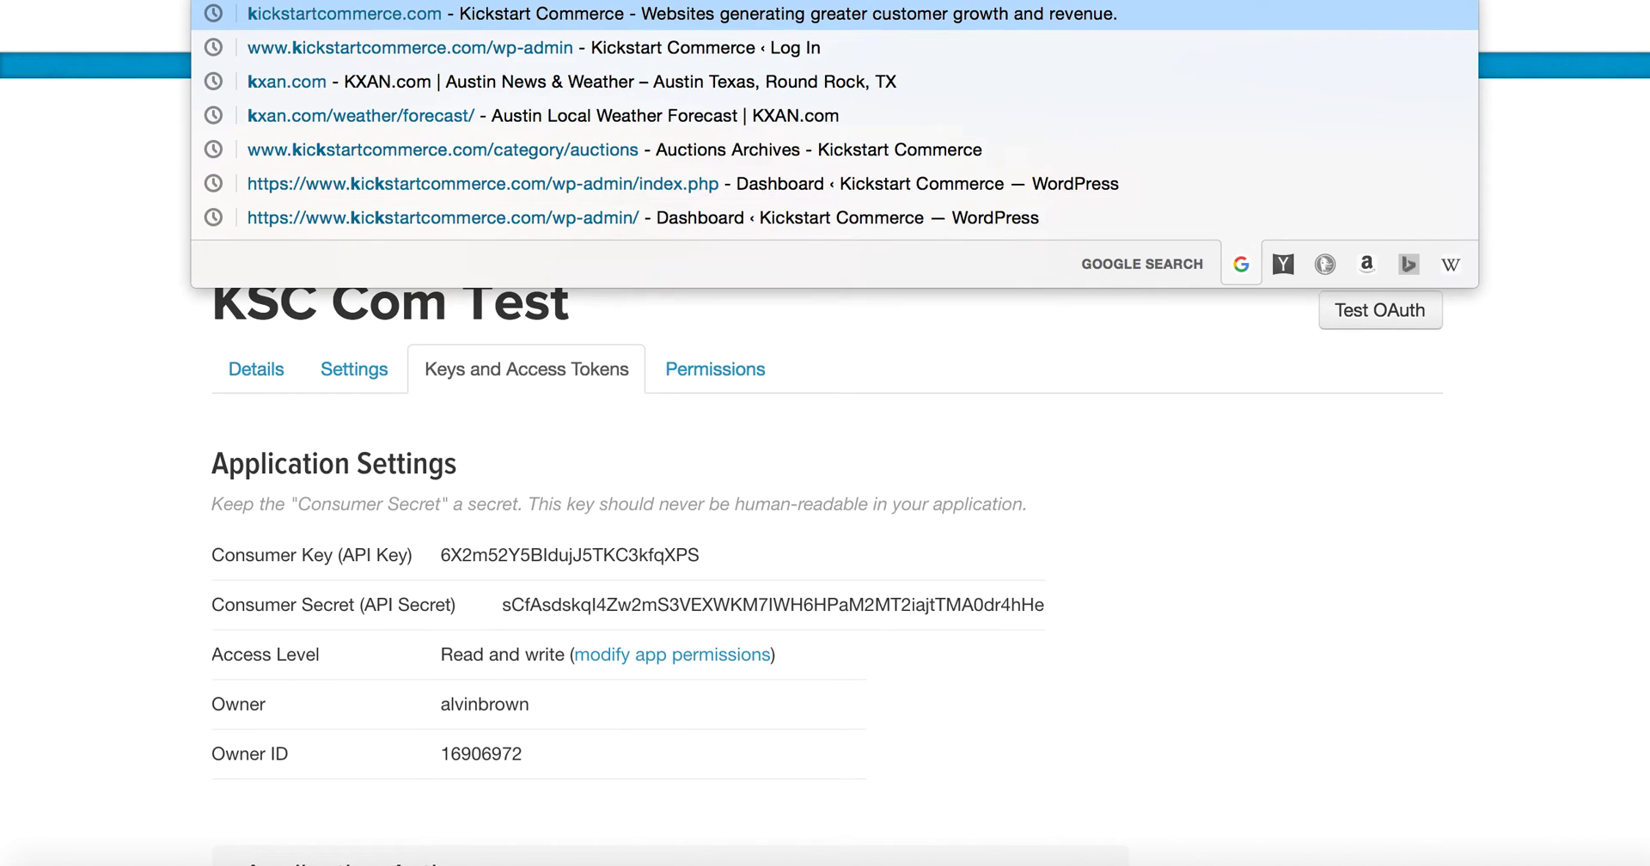
{"action": "type", "text": "ickstartcom"}
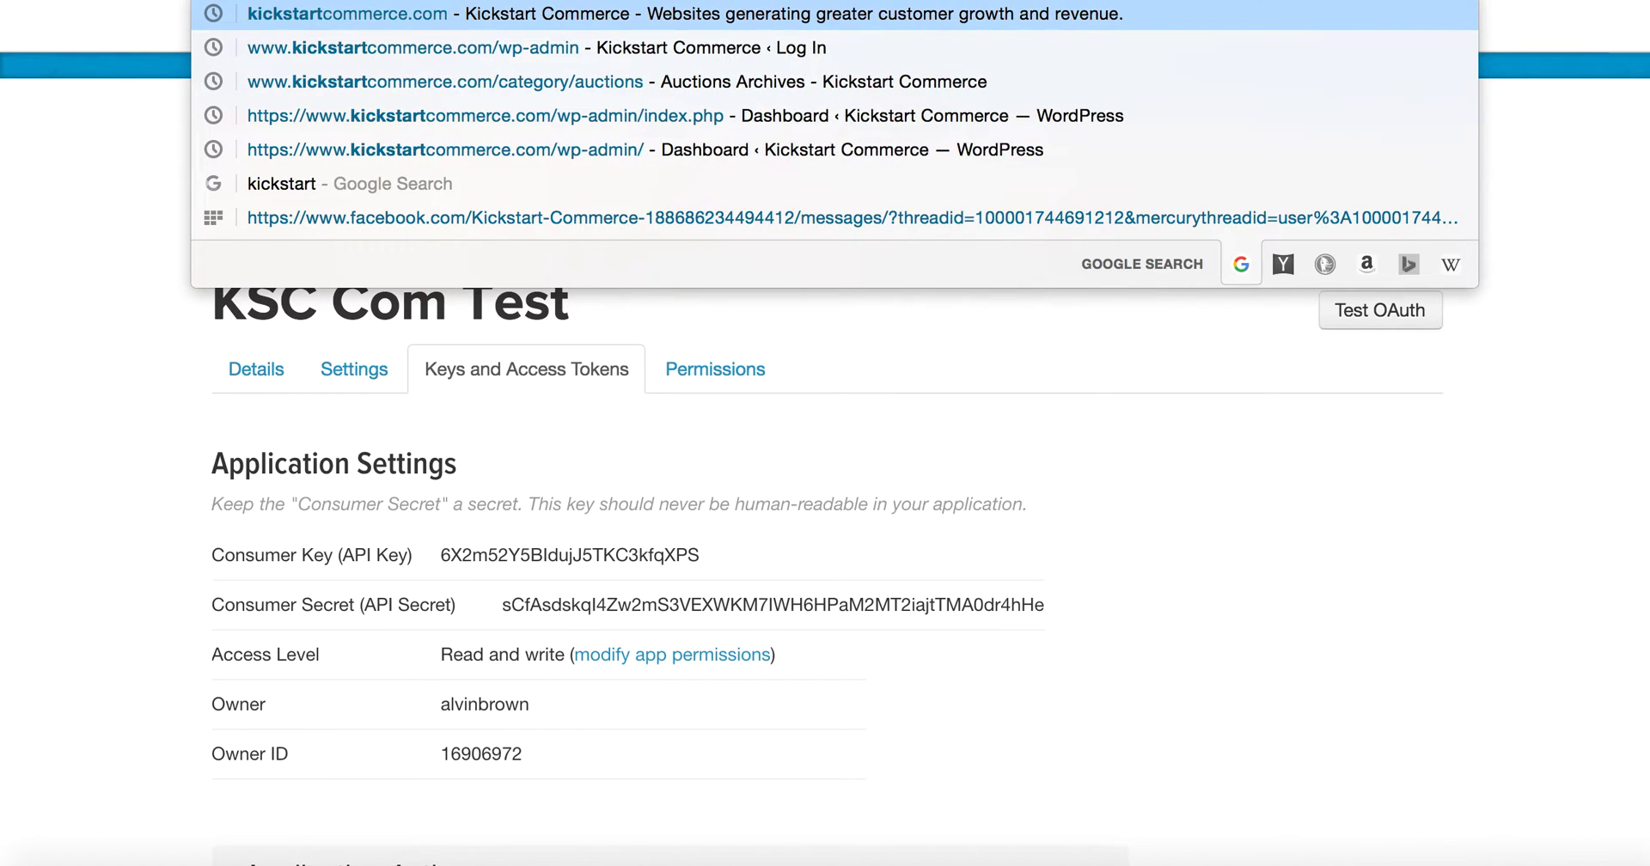
{"action": "type", "text": "test"}
Step: Open kickstartcomtest.com's admin Dashboard and list Installed Plugins down to WP to Twitter
{"action": "key", "text": "Return"}
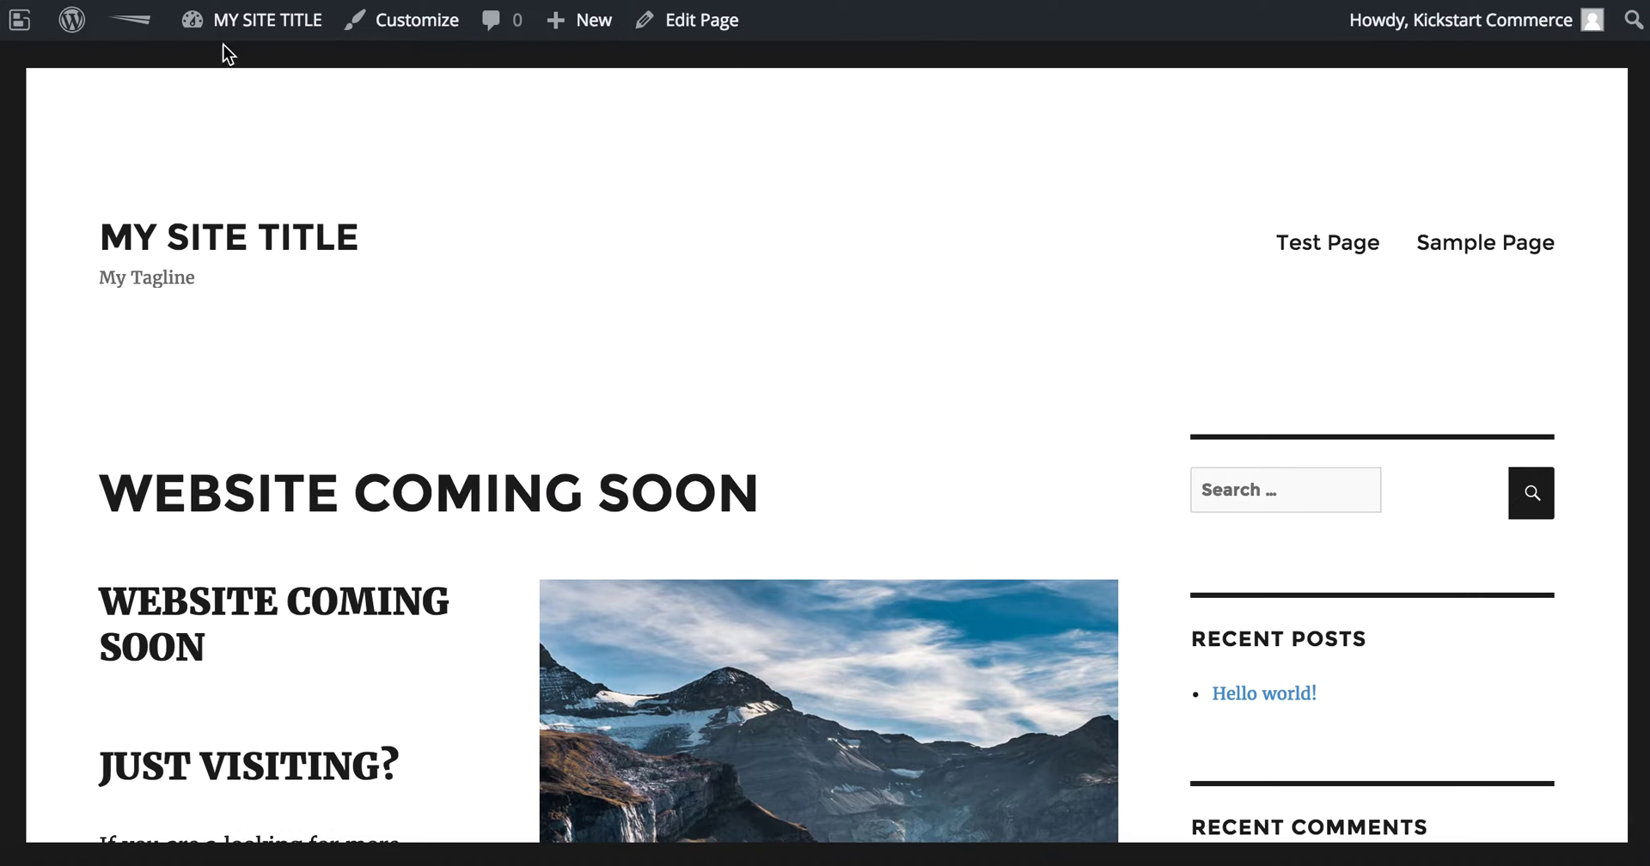
{"action": "mouse_move", "coordinate": [237, 31]}
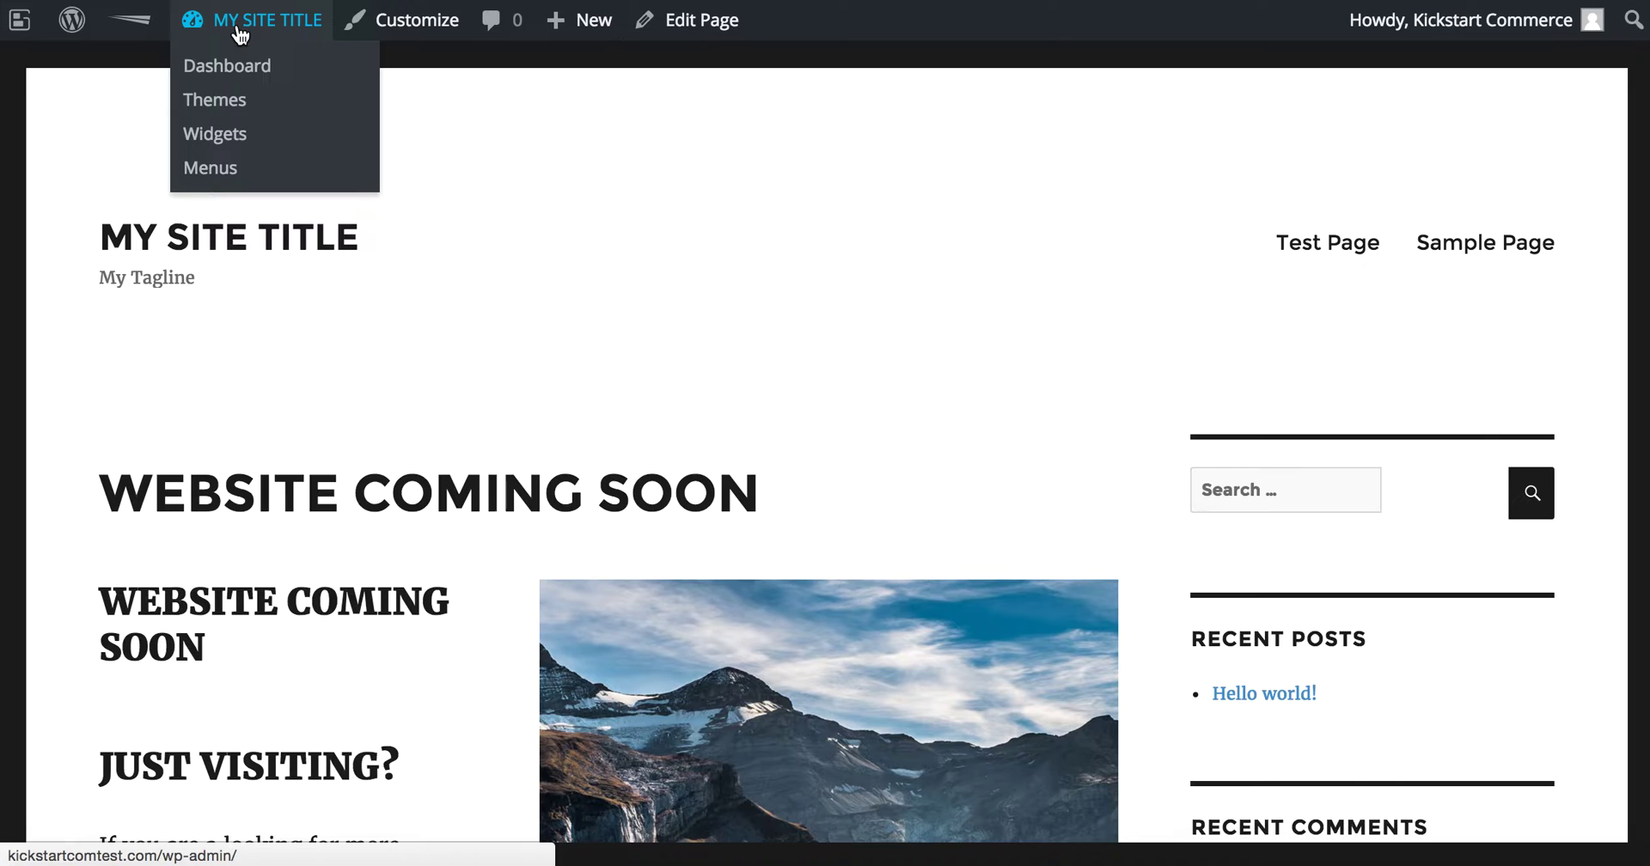
{"action": "left_click", "coordinate": [236, 70]}
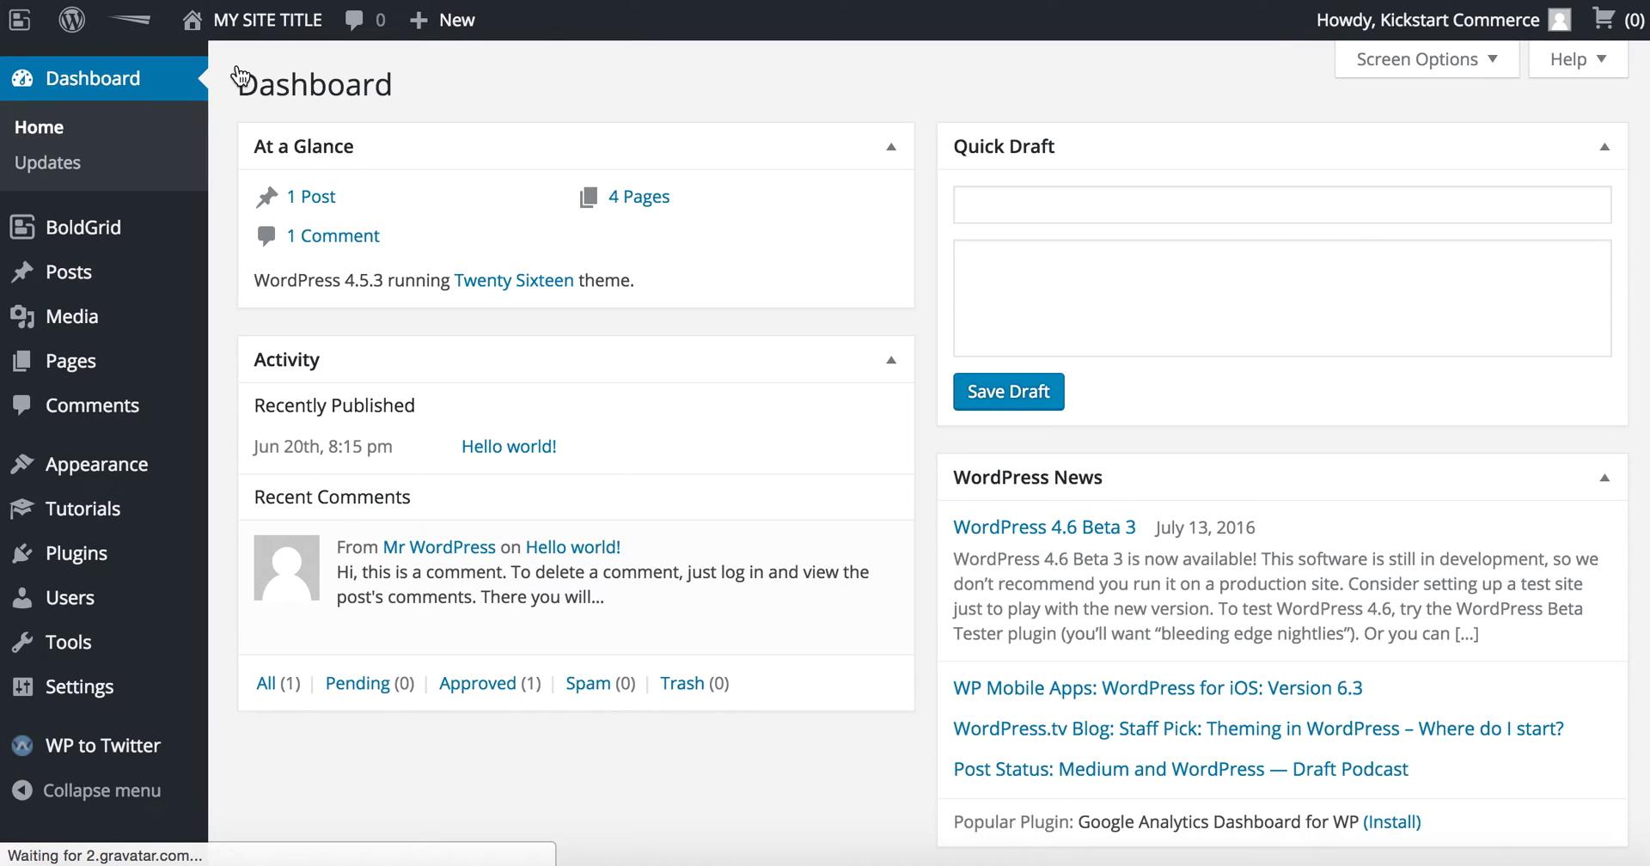
{"action": "left_click", "coordinate": [132, 556]}
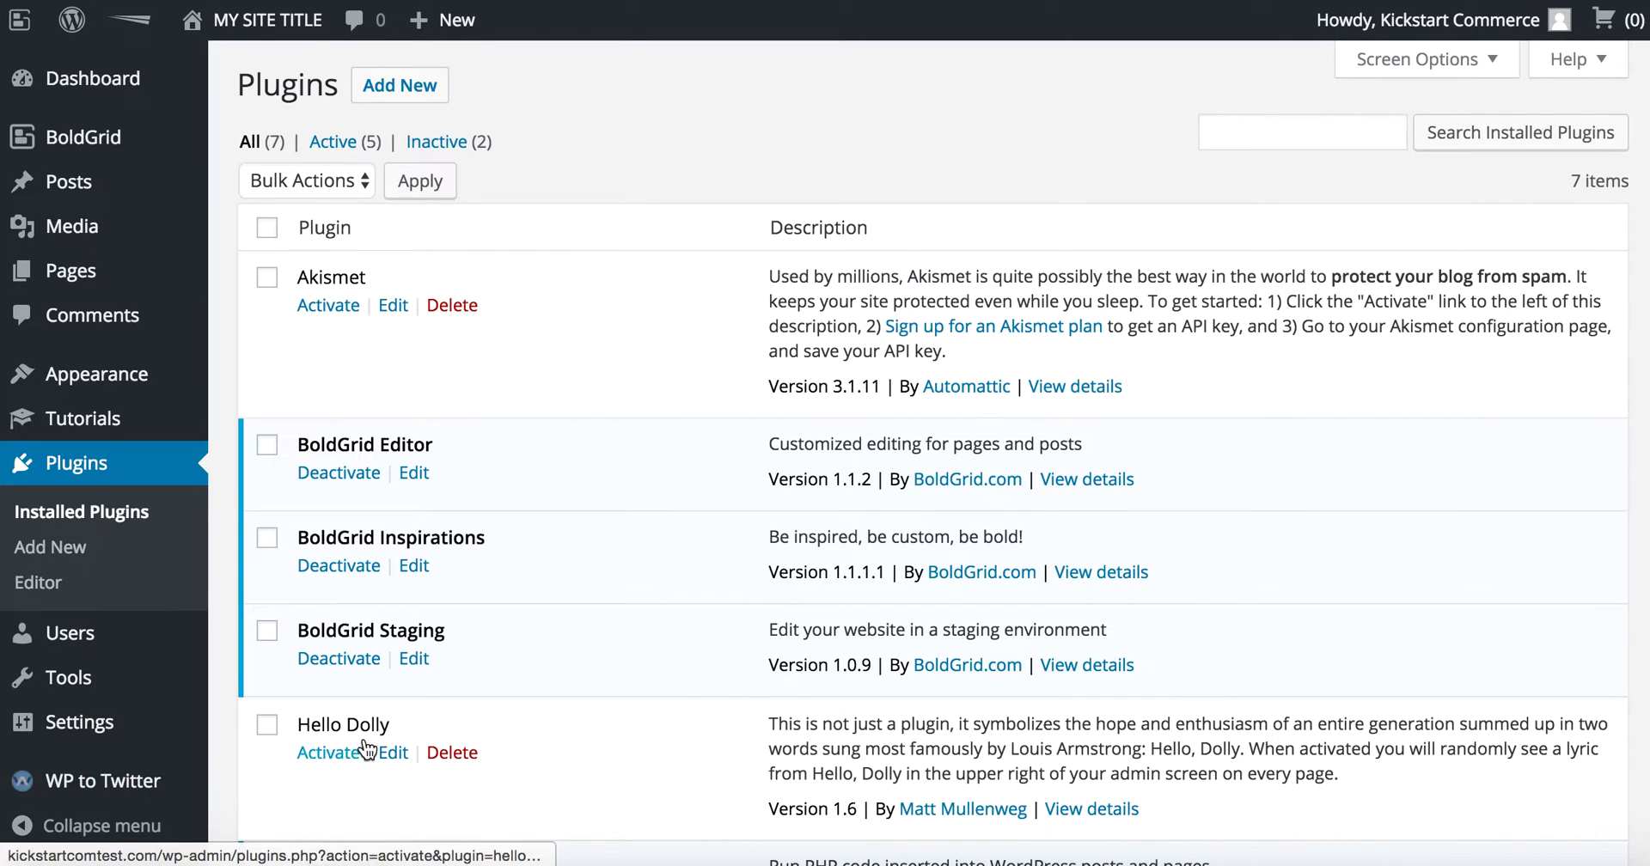
{"action": "scroll", "coordinate": [383, 734], "scroll_direction": "down", "scroll_amount": 5}
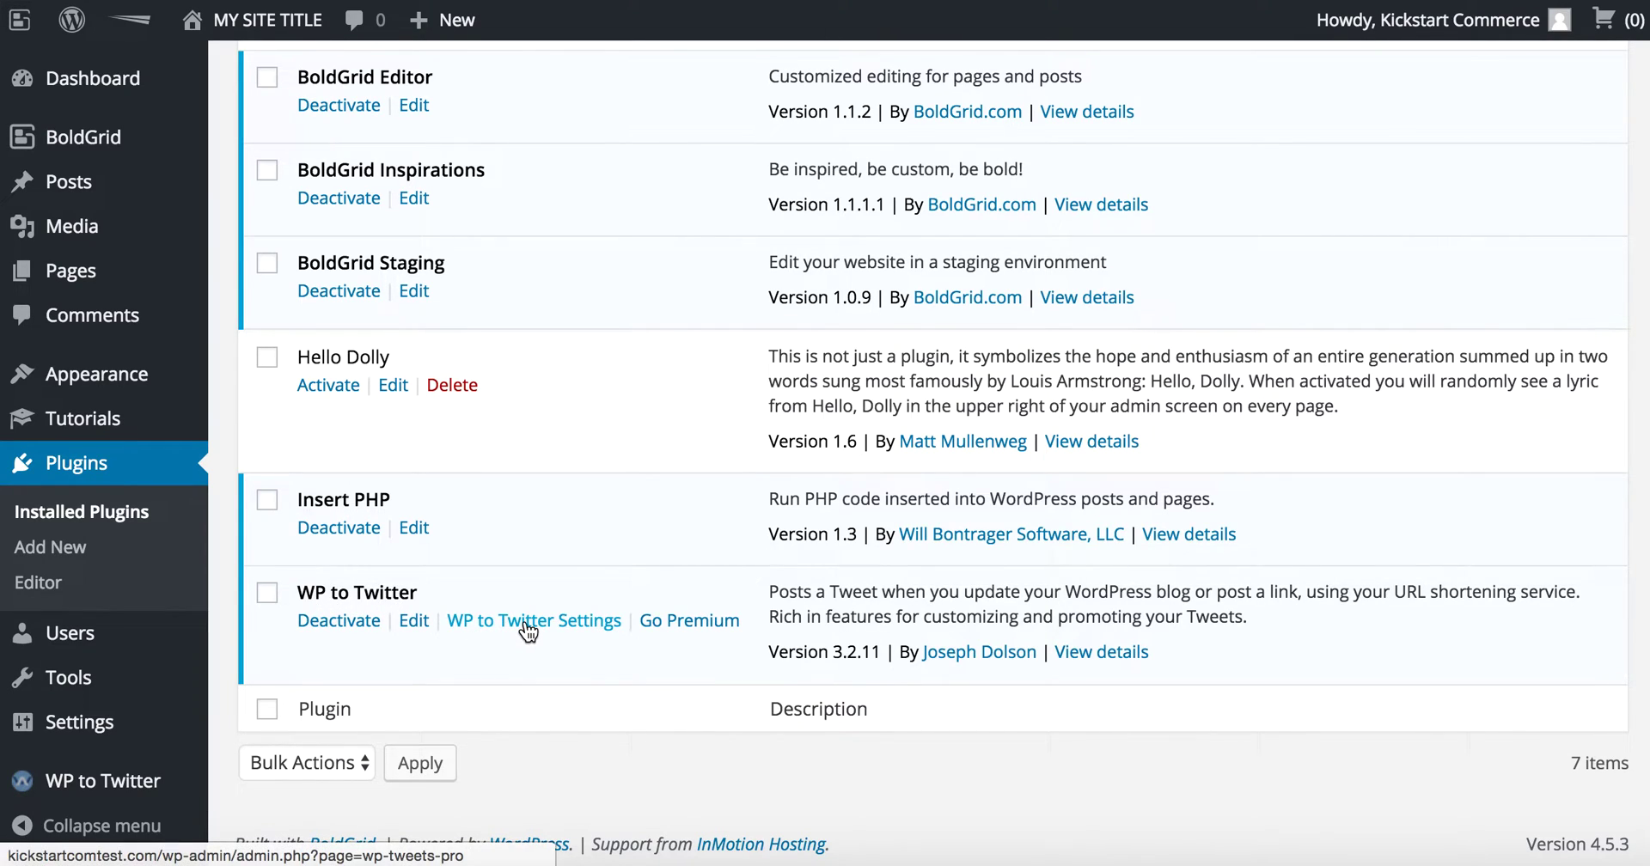
{"action": "left_click", "coordinate": [164, 786]}
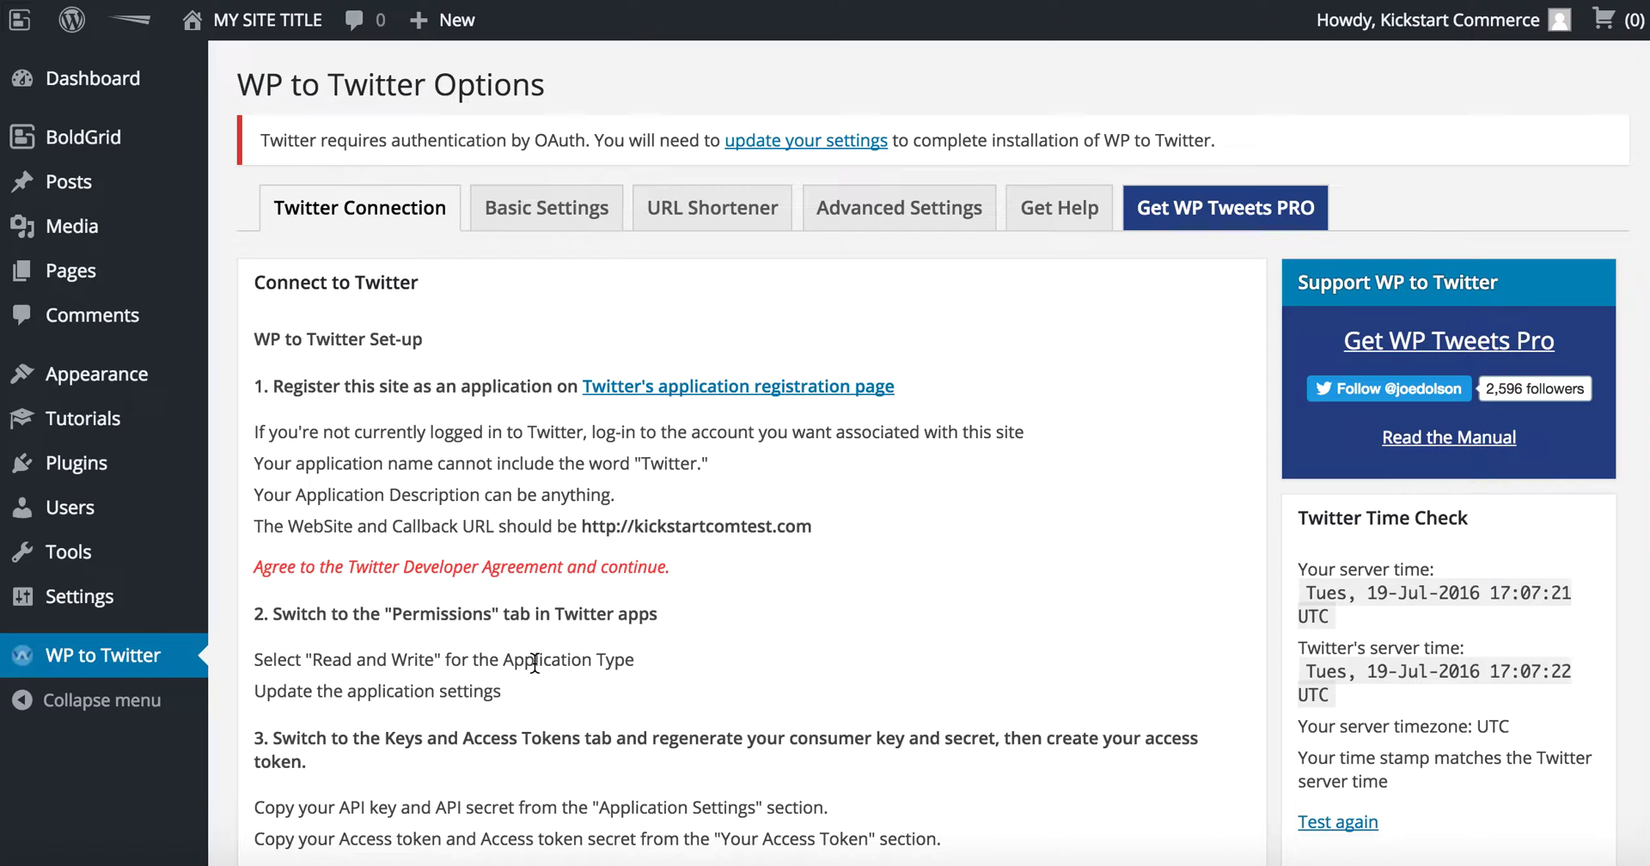
{"action": "scroll", "coordinate": [534, 663], "scroll_direction": "down", "scroll_amount": 1}
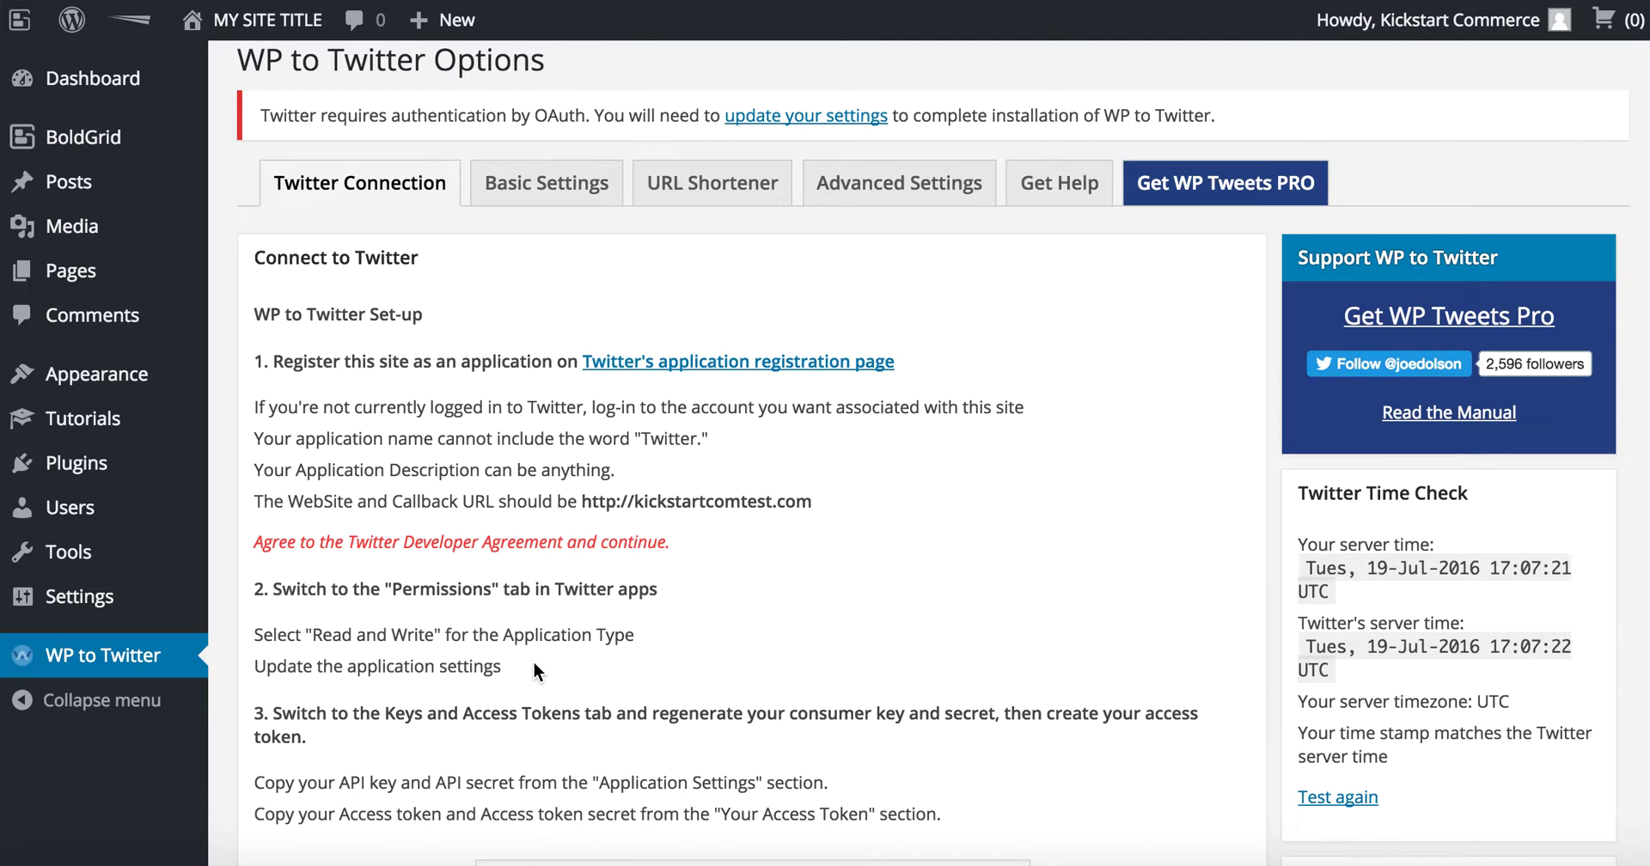
{"action": "scroll", "coordinate": [533, 663], "scroll_direction": "down", "scroll_amount": 5}
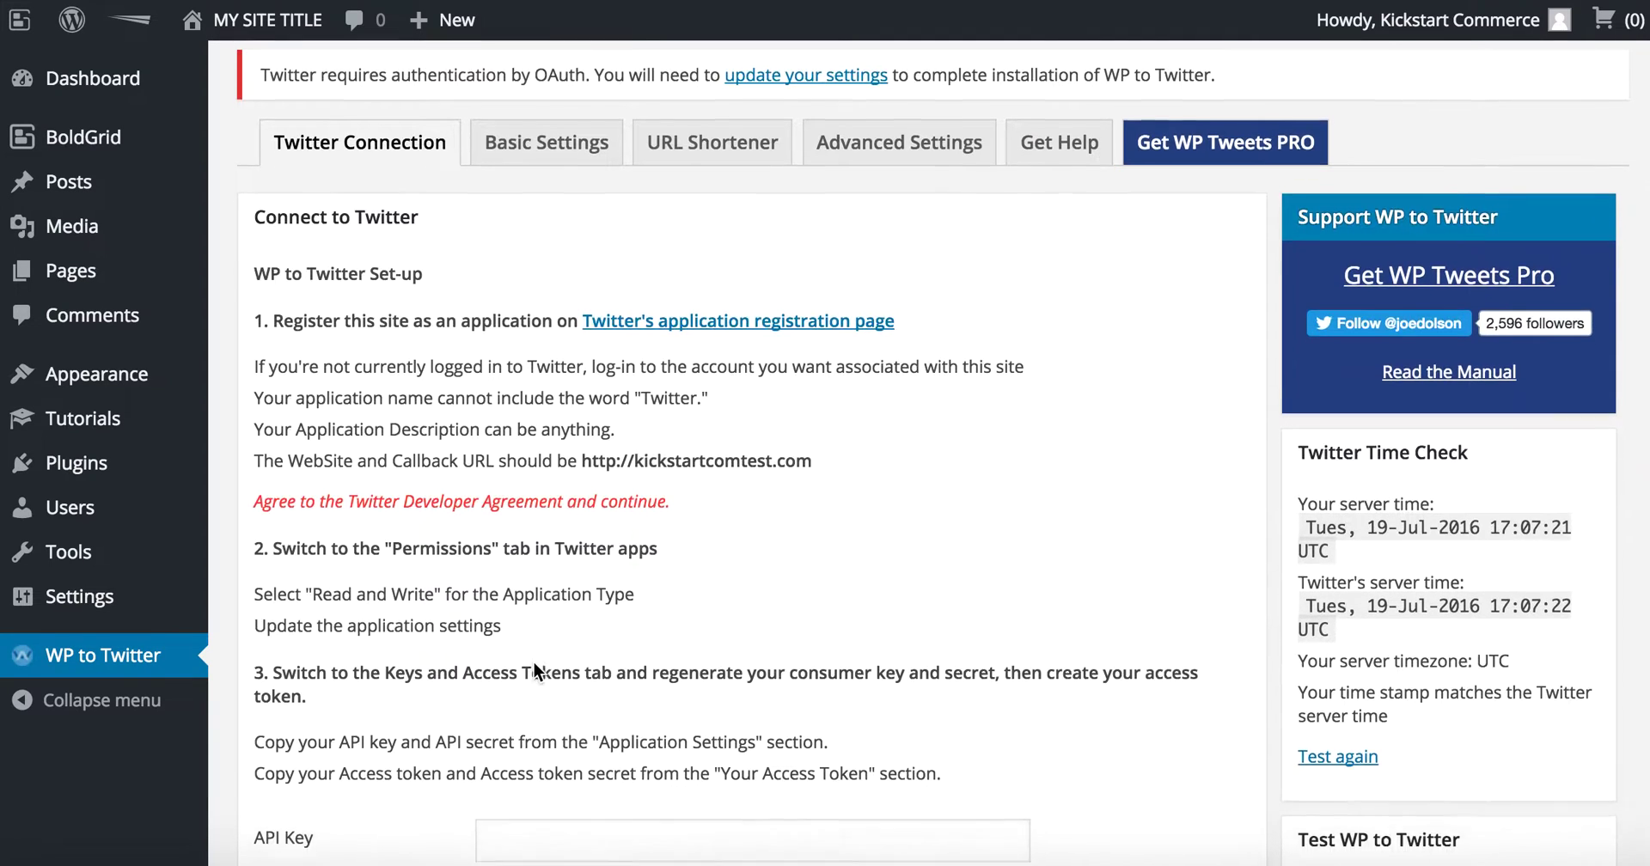
{"action": "scroll", "coordinate": [534, 666], "scroll_direction": "down", "scroll_amount": 1}
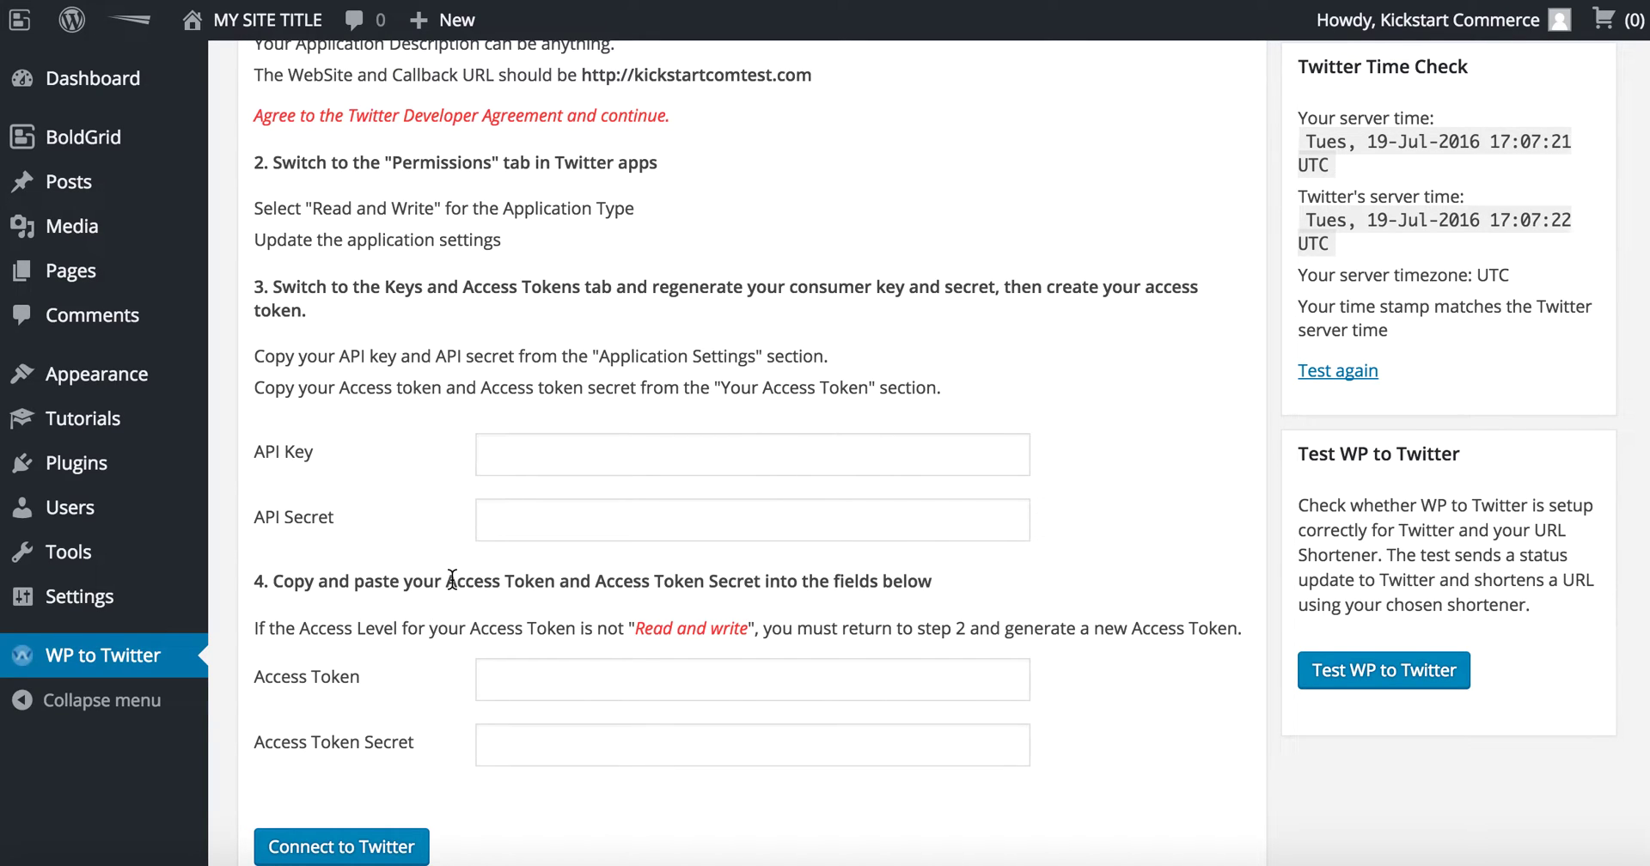
{"action": "scroll", "coordinate": [453, 679], "scroll_direction": "up", "scroll_amount": 5}
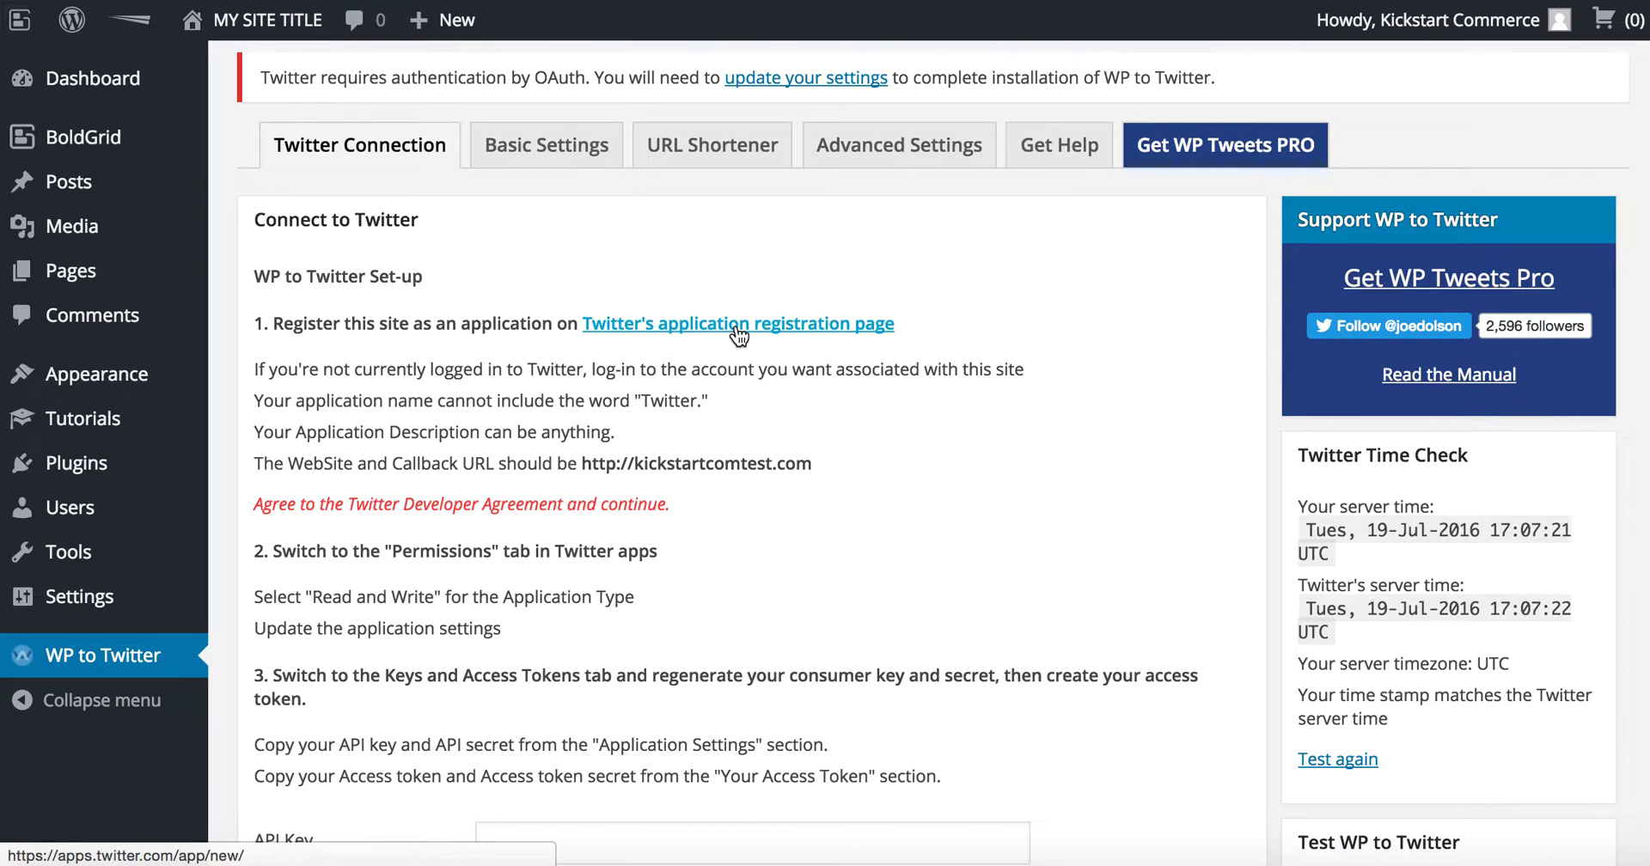
{"action": "left_click", "coordinate": [738, 330]}
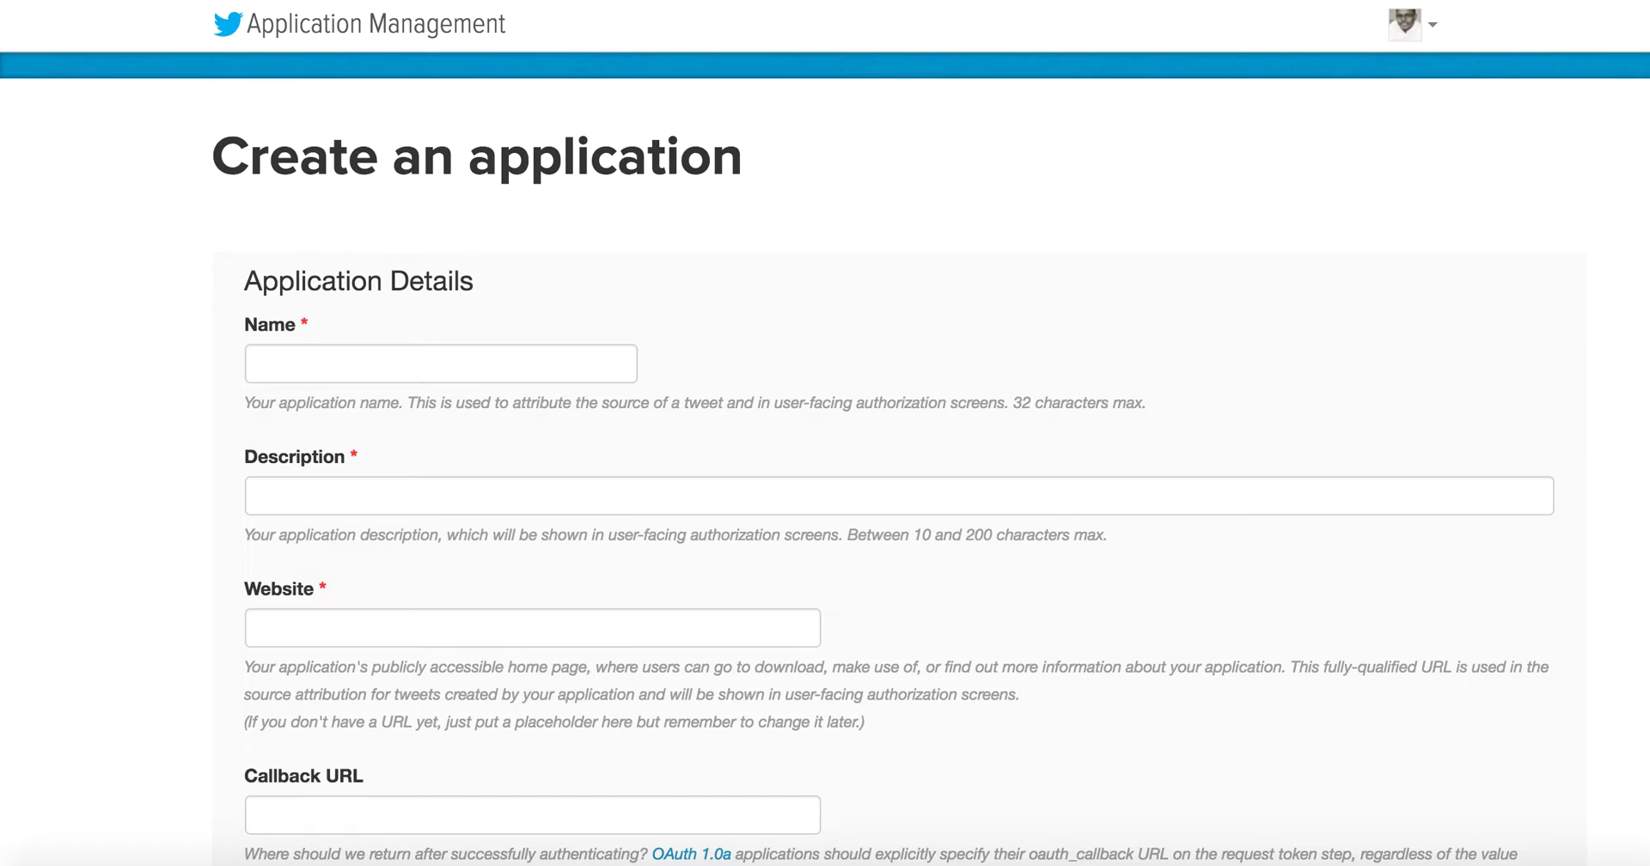
Step: Reopen KSC Com Test's Keys and Access Tokens via Application Management and select its Consumer Key
{"action": "scroll", "coordinate": [720, 357], "scroll_direction": "down", "scroll_amount": 10}
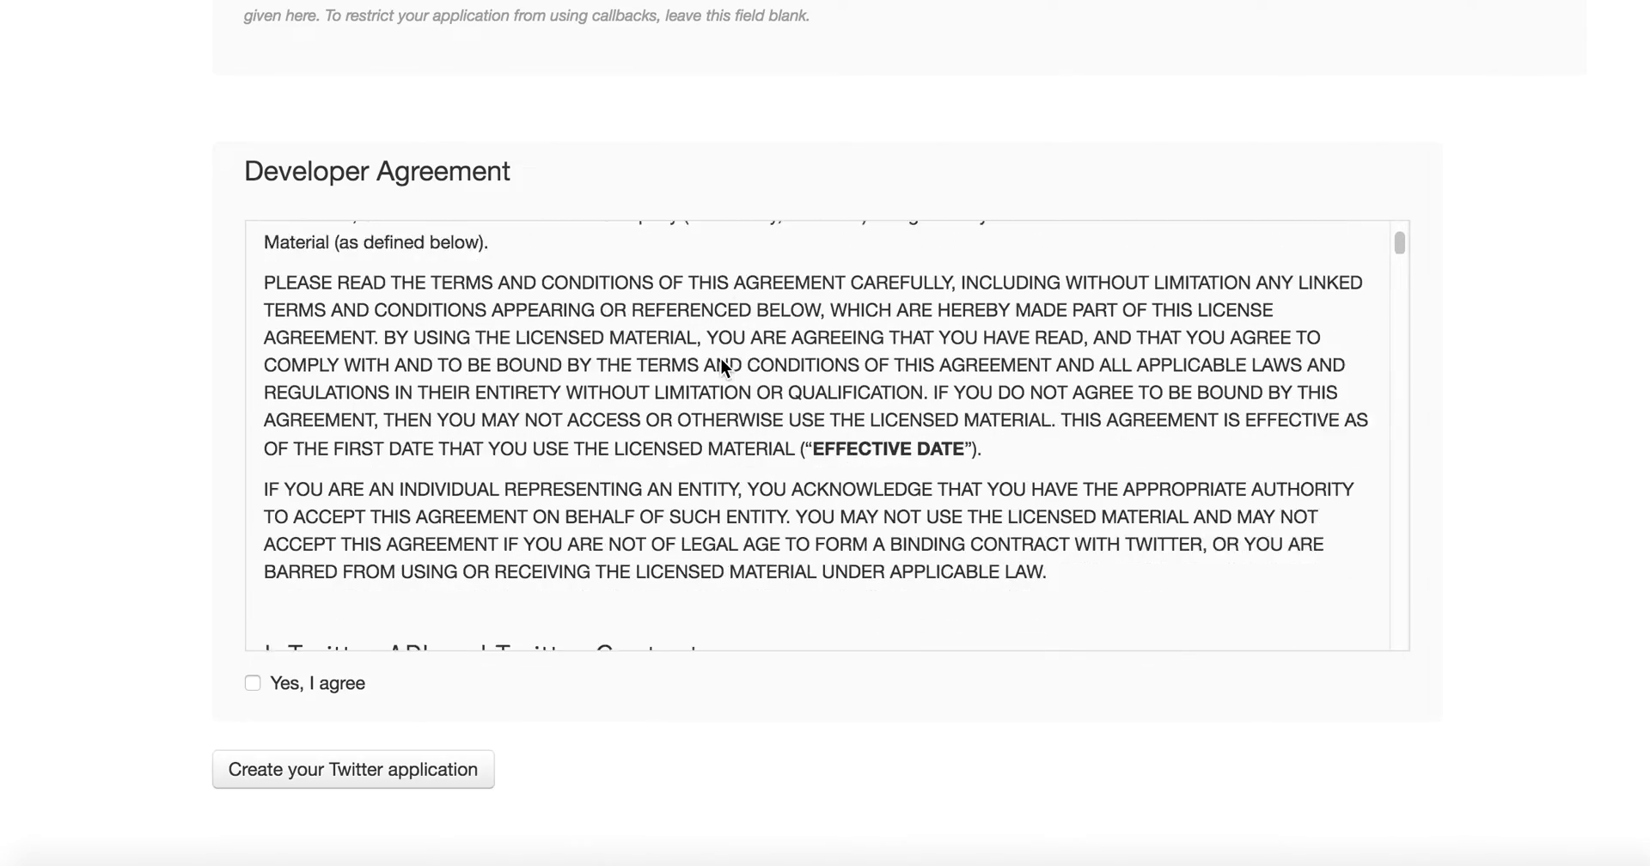
{"action": "scroll", "coordinate": [204, 581], "scroll_direction": "down", "scroll_amount": 3}
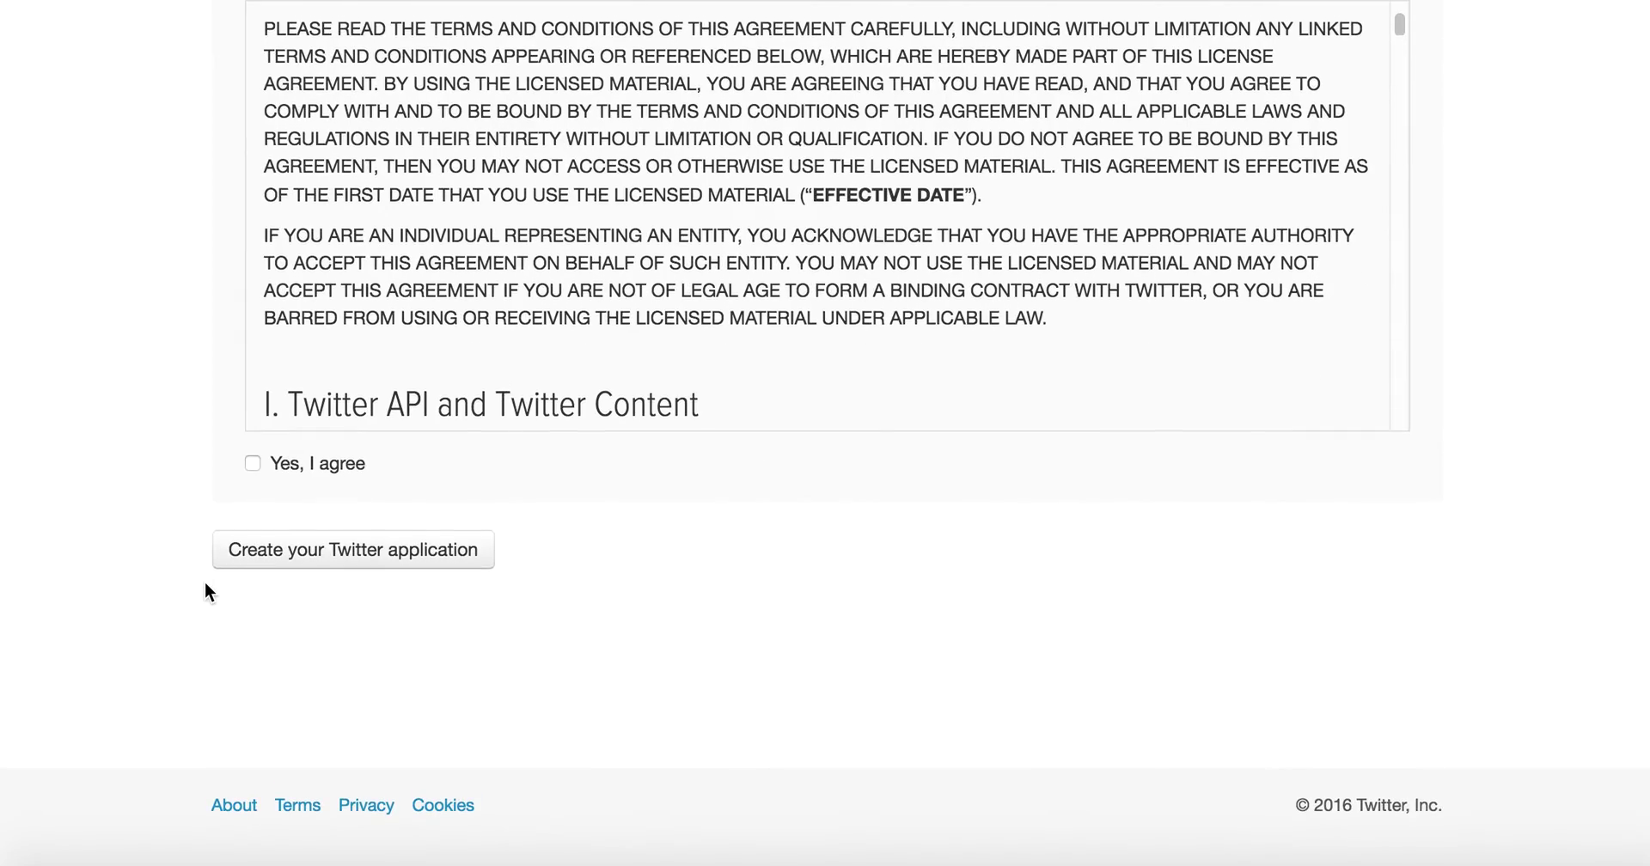
{"action": "scroll", "coordinate": [203, 583], "scroll_direction": "up", "scroll_amount": 15}
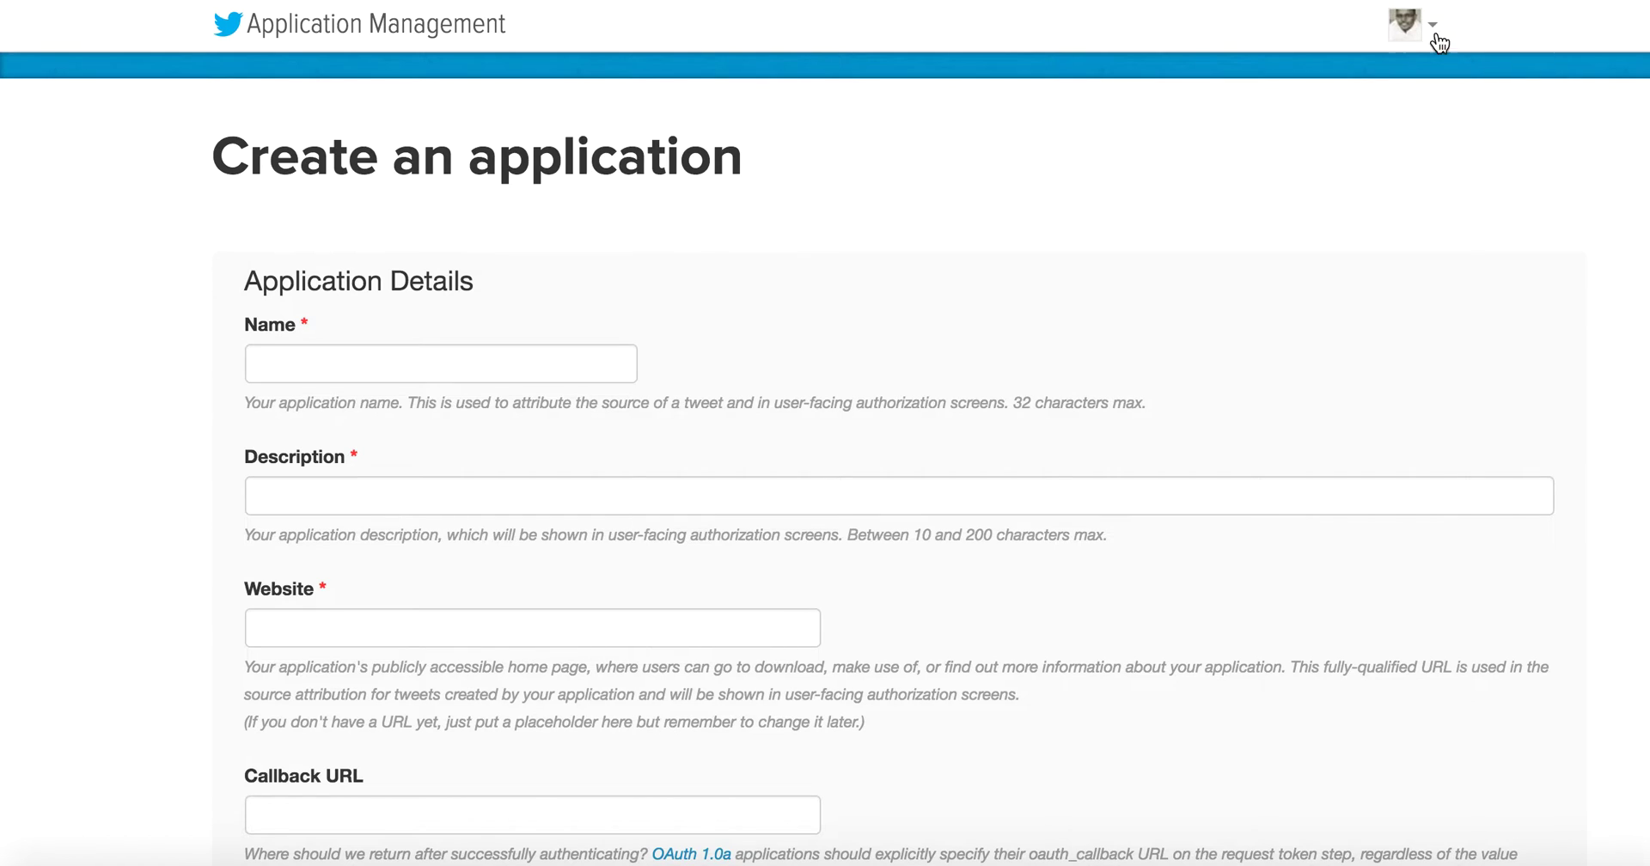
{"action": "left_click", "coordinate": [1433, 38]}
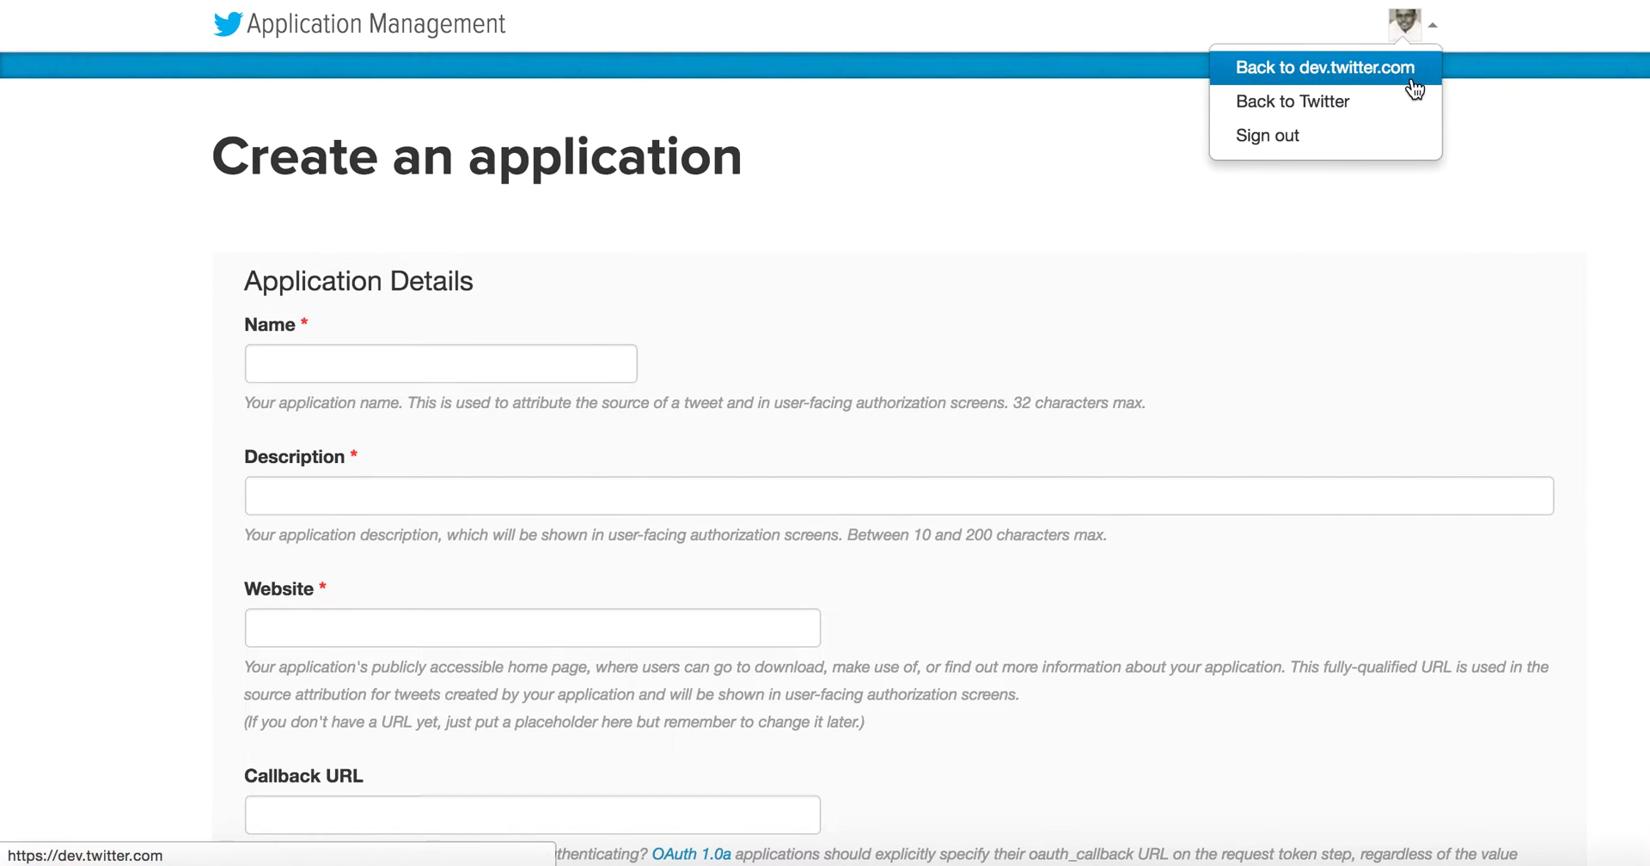
{"action": "left_click", "coordinate": [440, 30]}
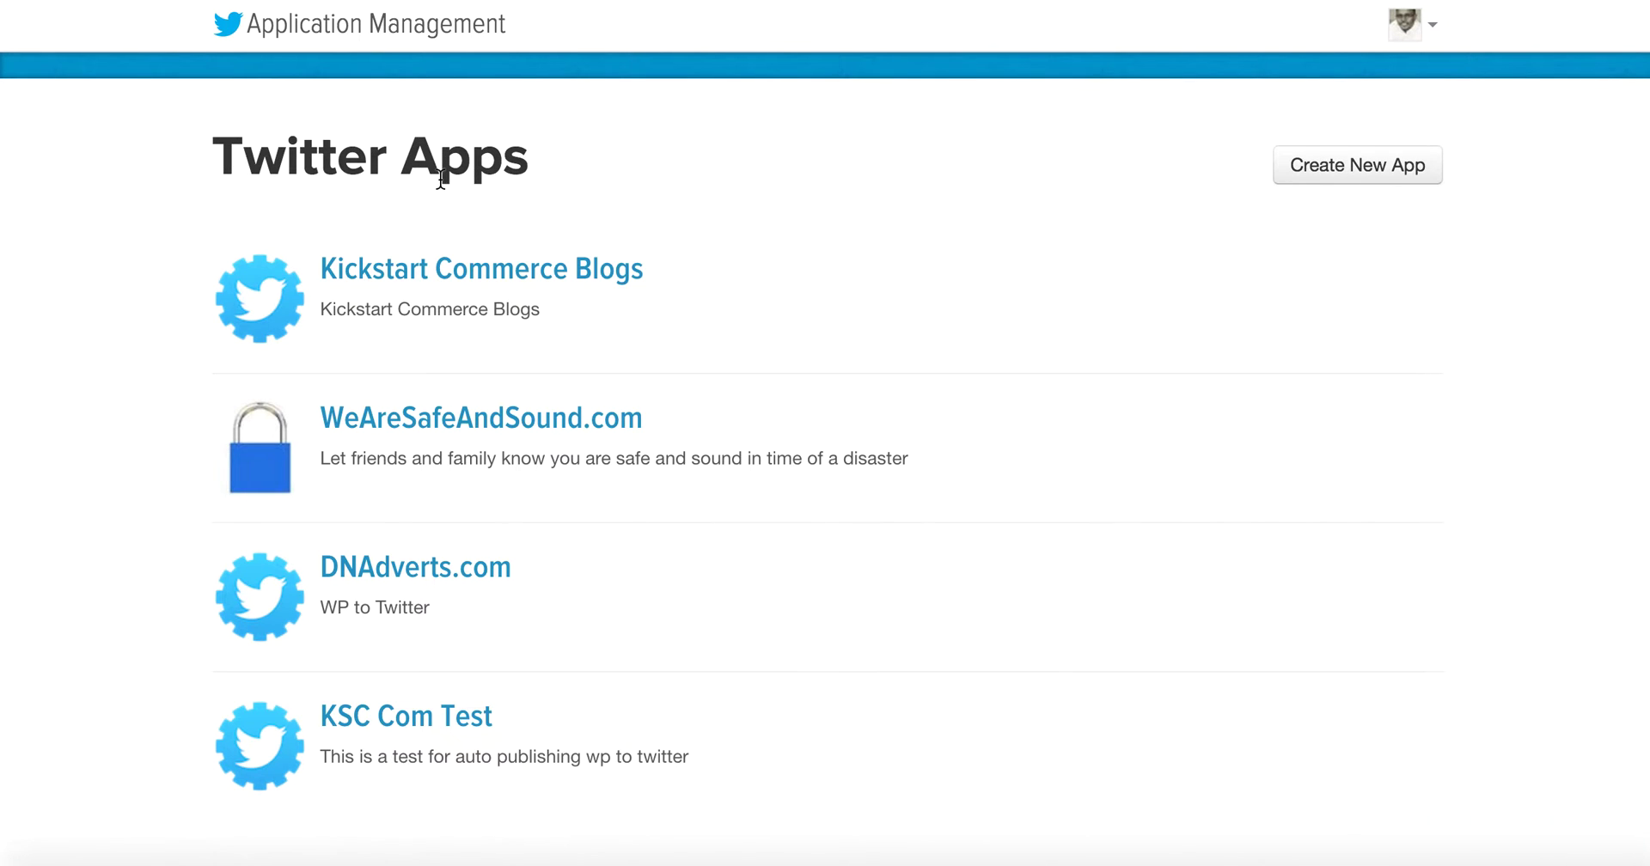
{"action": "scroll", "coordinate": [441, 176], "scroll_direction": "down", "scroll_amount": 3}
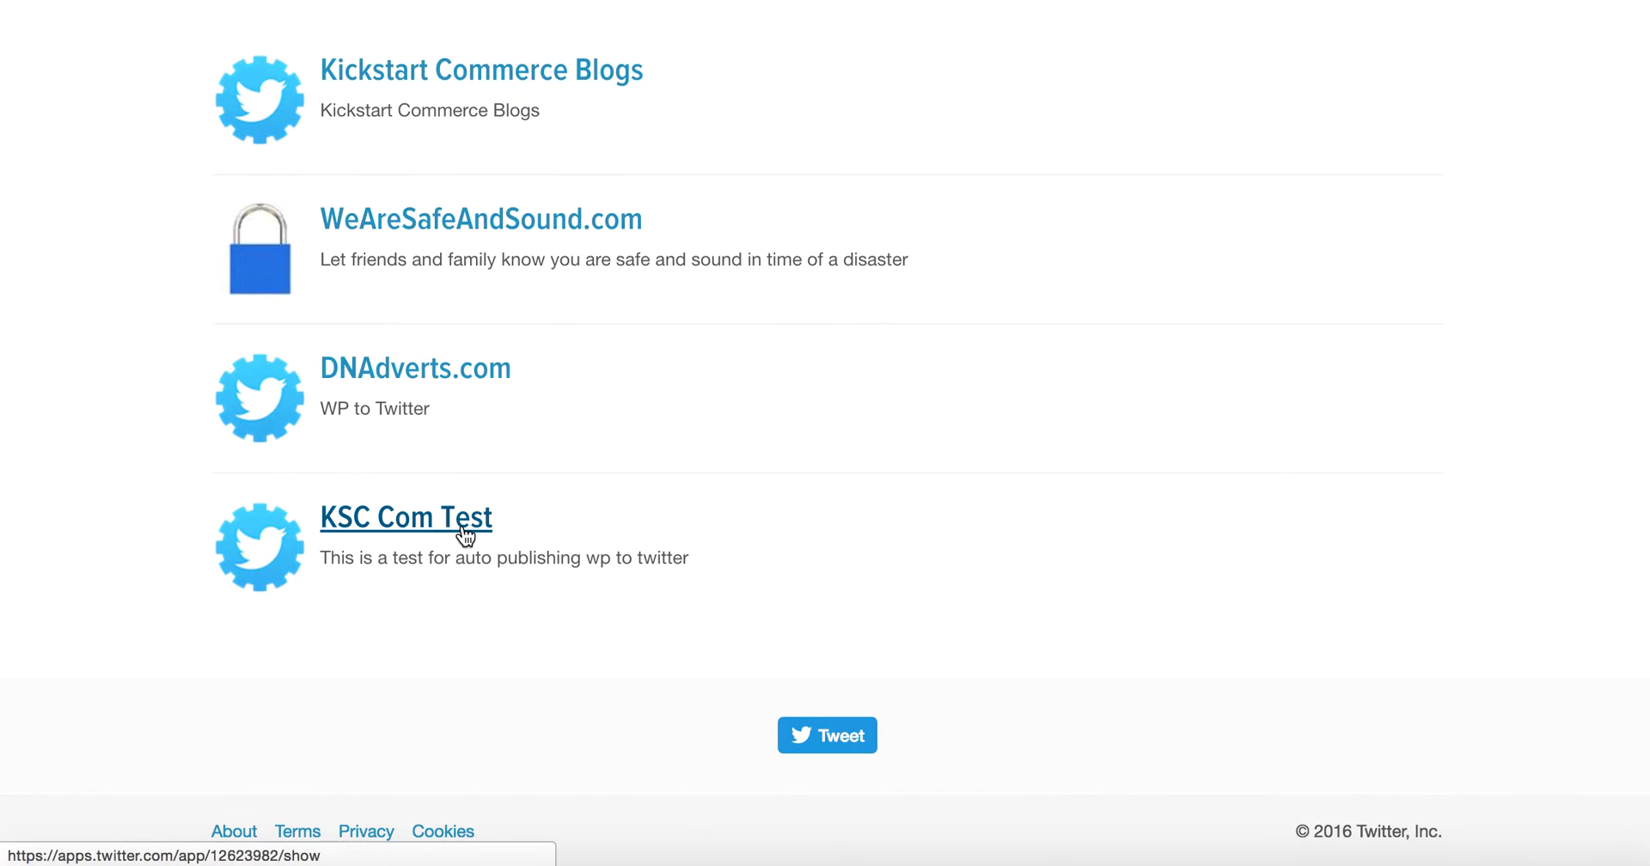
{"action": "left_click", "coordinate": [465, 536]}
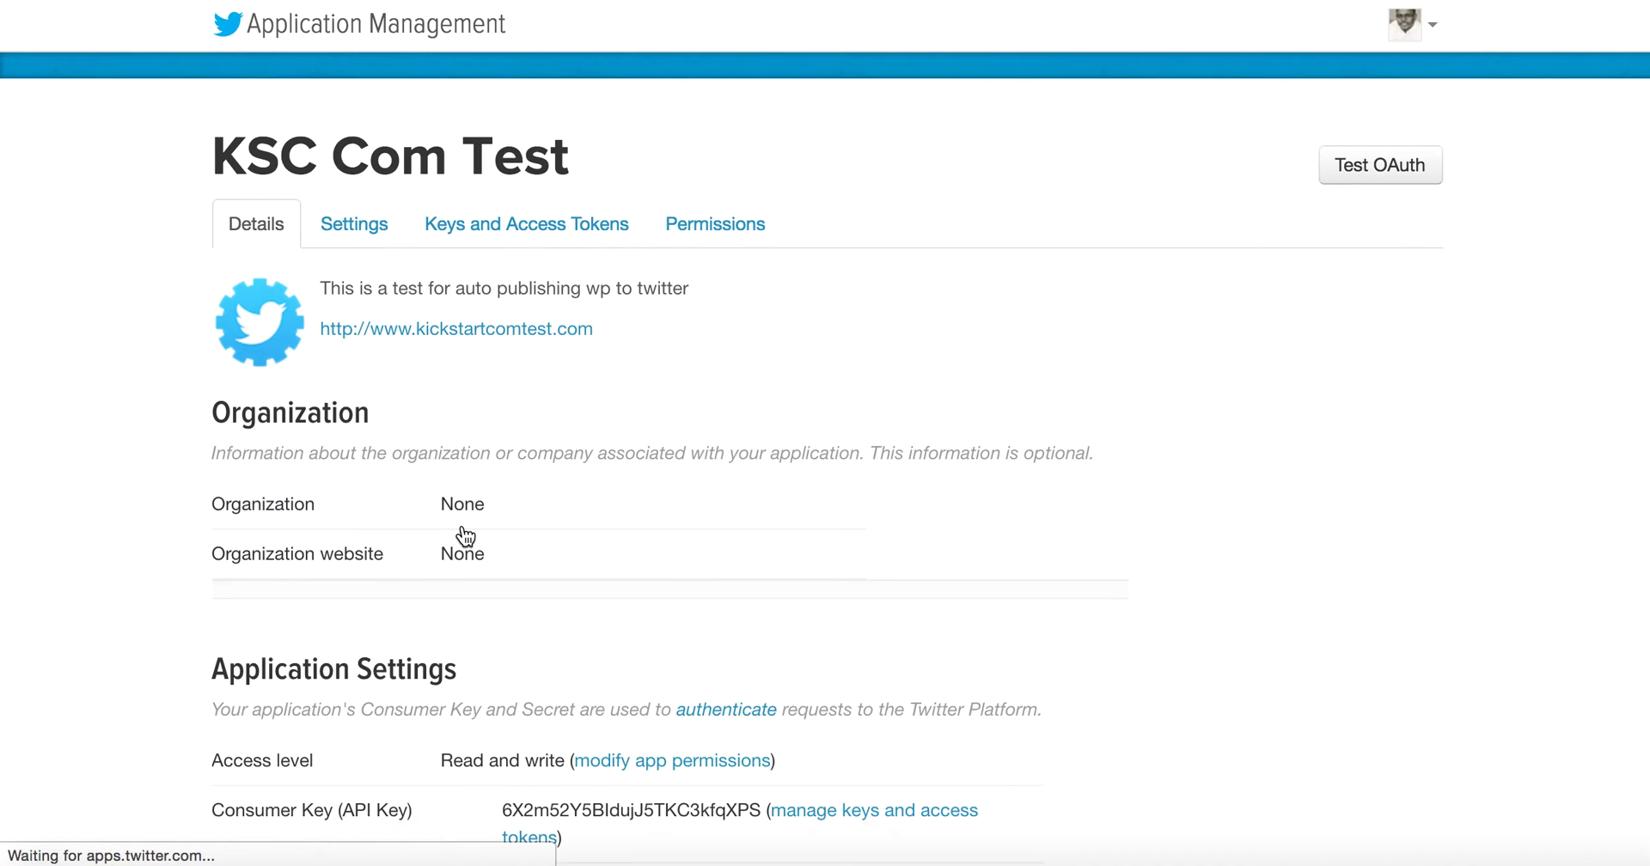
{"action": "scroll", "coordinate": [464, 536], "scroll_direction": "down", "scroll_amount": 5}
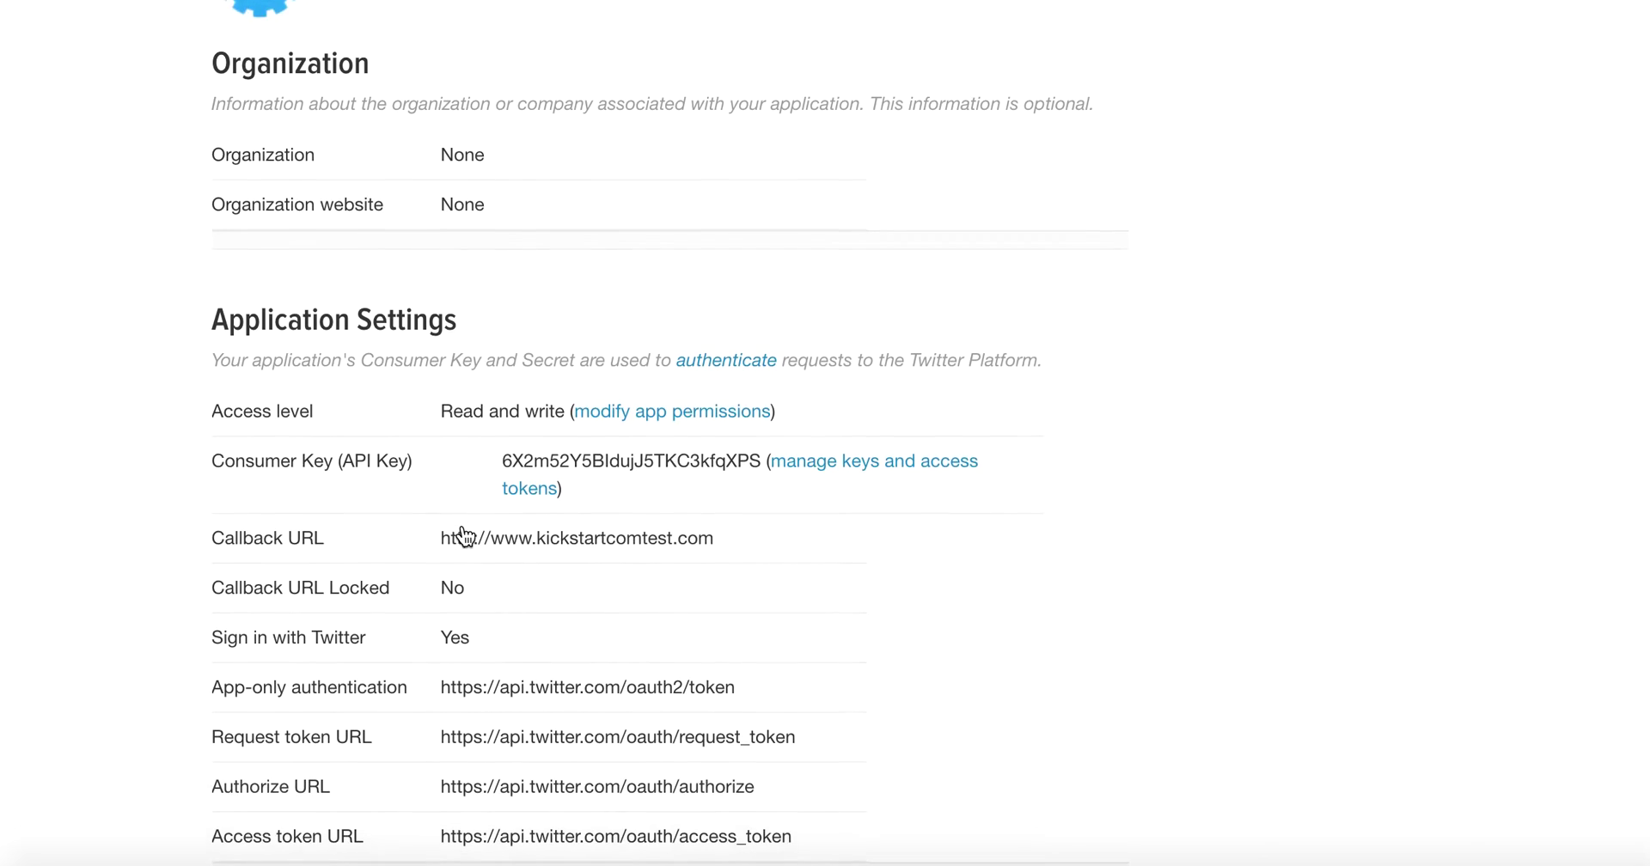
{"action": "scroll", "coordinate": [464, 536], "scroll_direction": "up", "scroll_amount": 5}
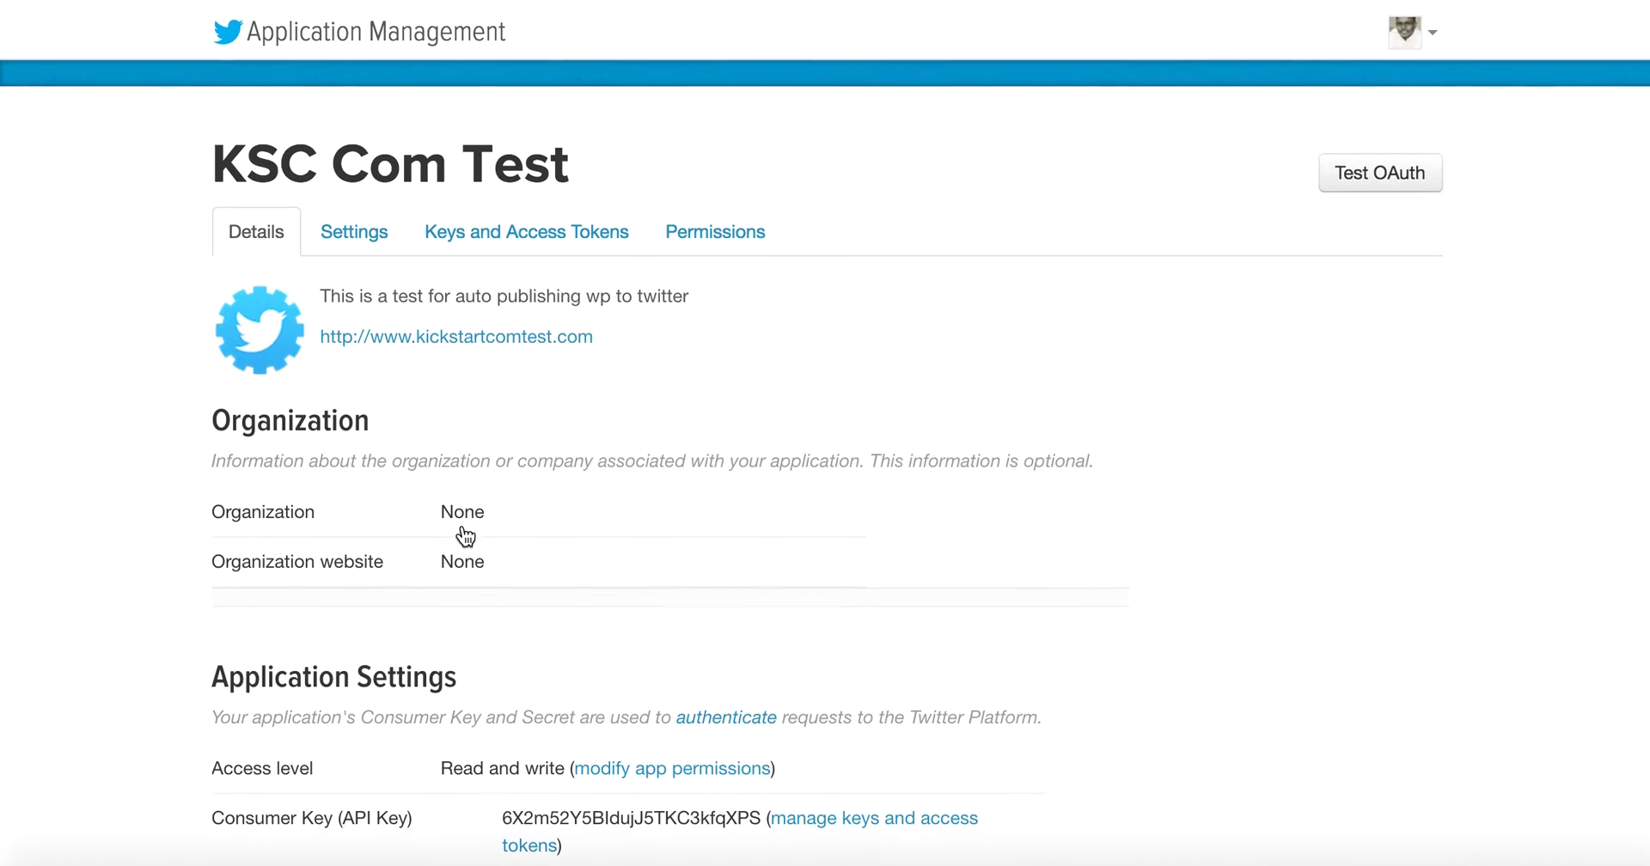
{"action": "left_click", "coordinate": [504, 230]}
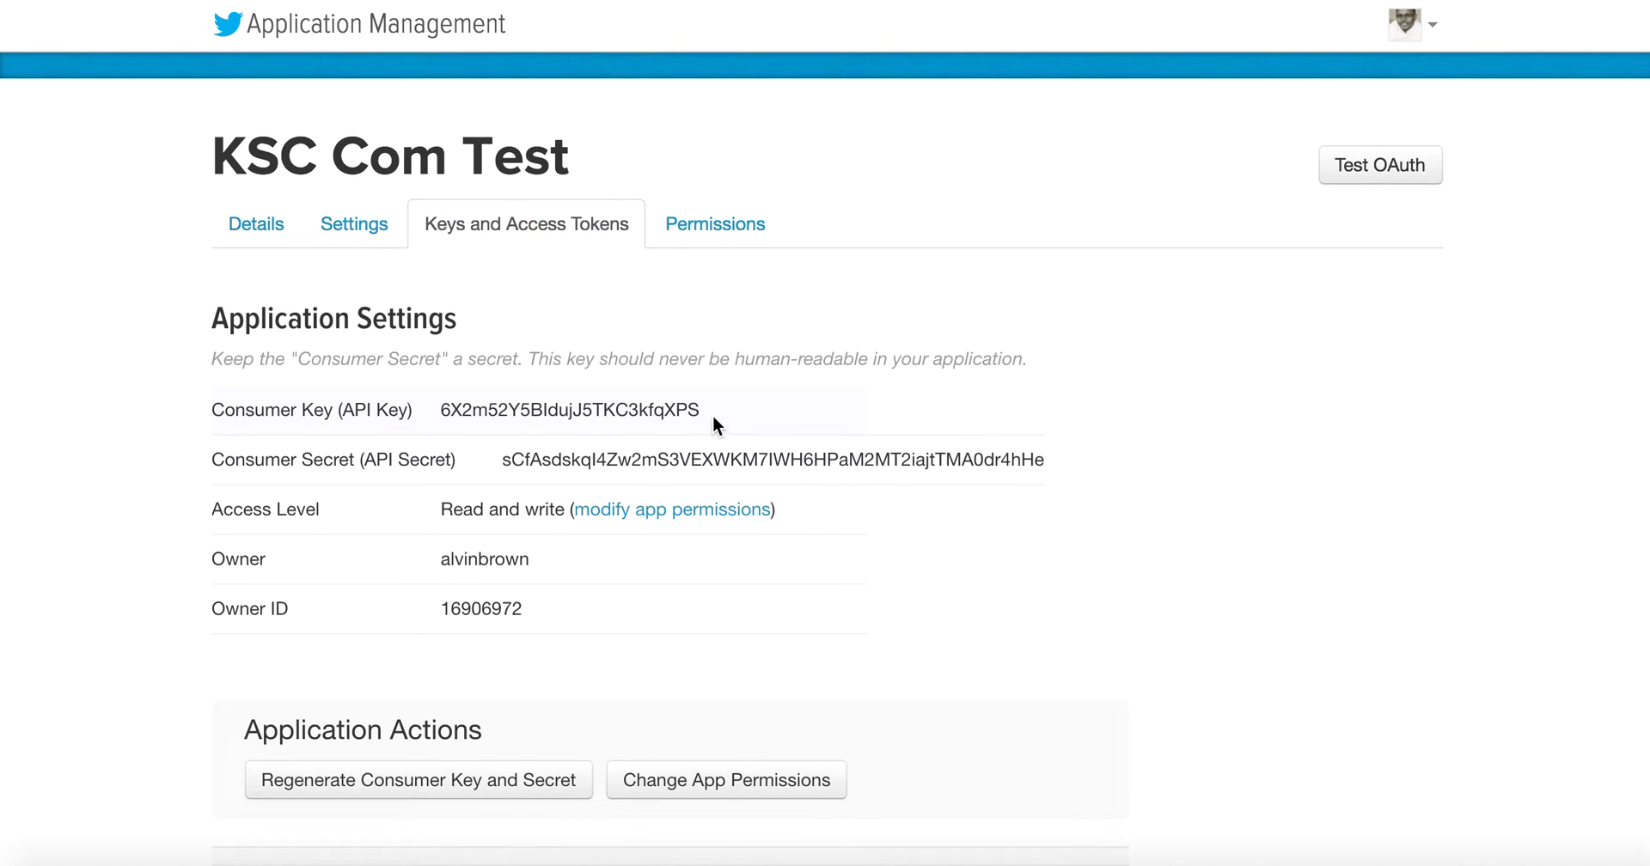
{"action": "left_click_drag", "start_coordinate": [453, 414], "coordinate": [445, 415]}
{"action": "key", "text": "ctrl+c"}
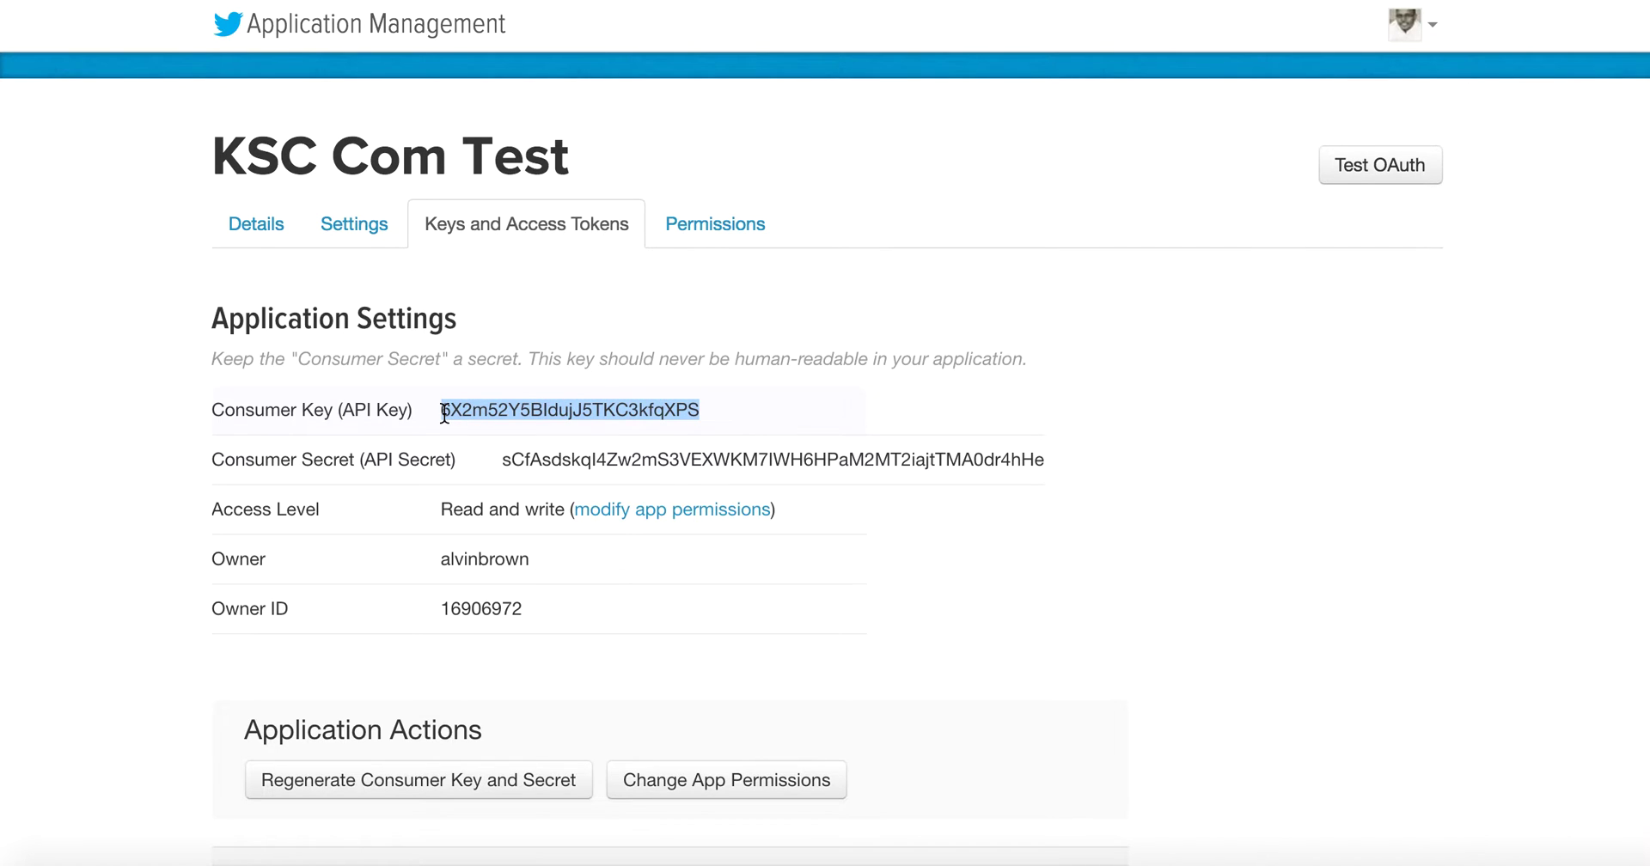
Step: Paste the Consumer Key and Consumer Secret into WP to Twitter's API Key and API Secret
{"action": "left_click", "coordinate": [1197, 3]}
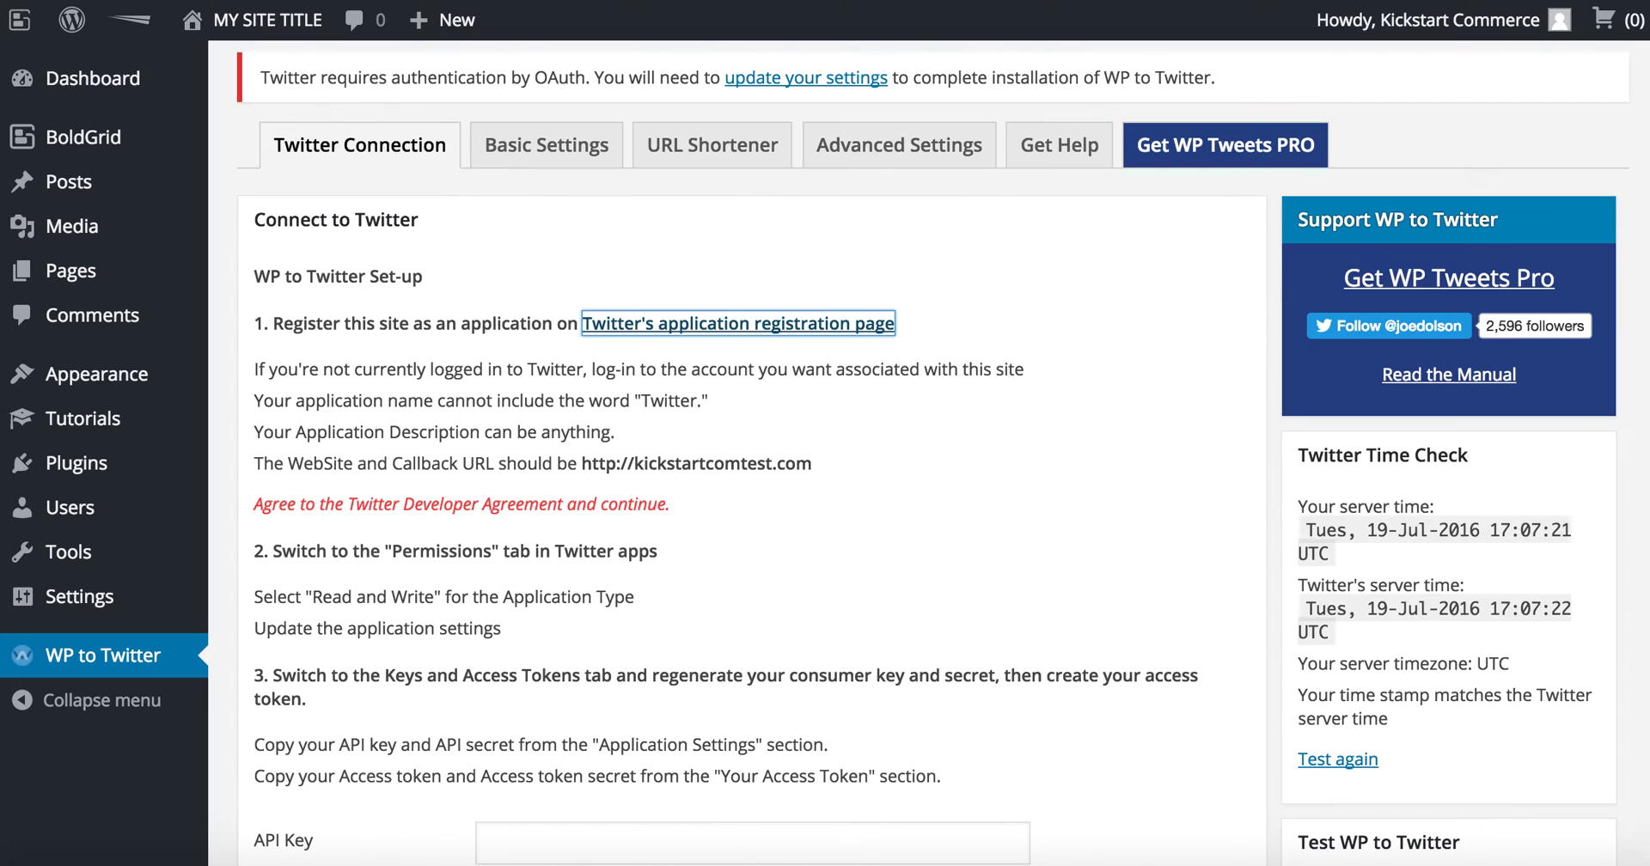
{"action": "scroll", "coordinate": [851, 464], "scroll_direction": "down", "scroll_amount": 5}
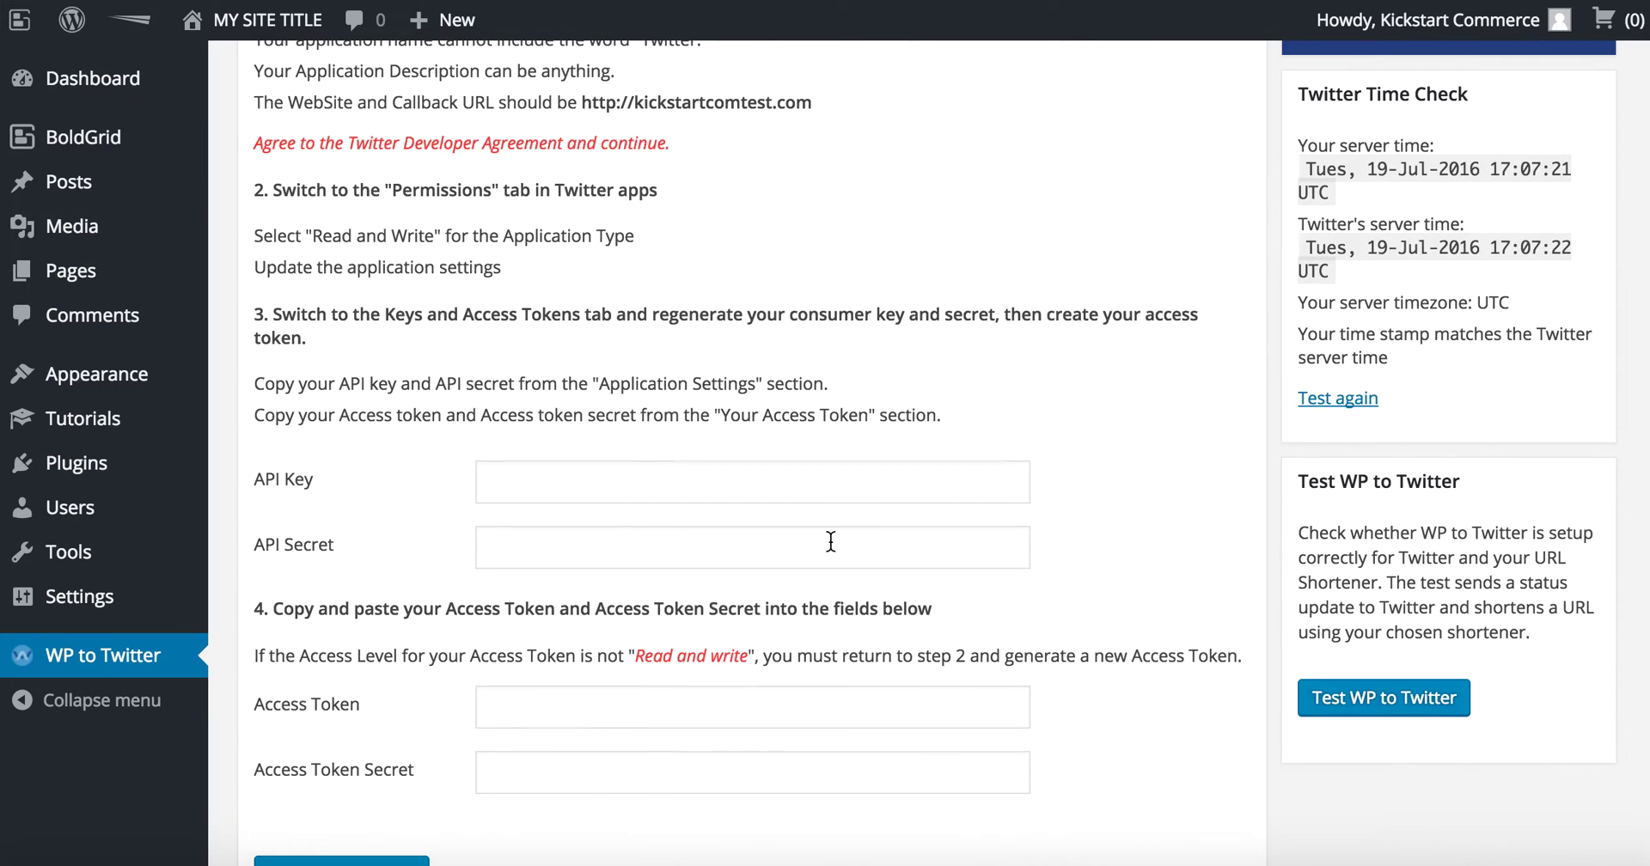
{"action": "left_click", "coordinate": [819, 470]}
{"action": "key", "text": "ctrl+v"}
{"action": "scroll", "coordinate": [814, 468], "scroll_direction": "up", "scroll_amount": 3}
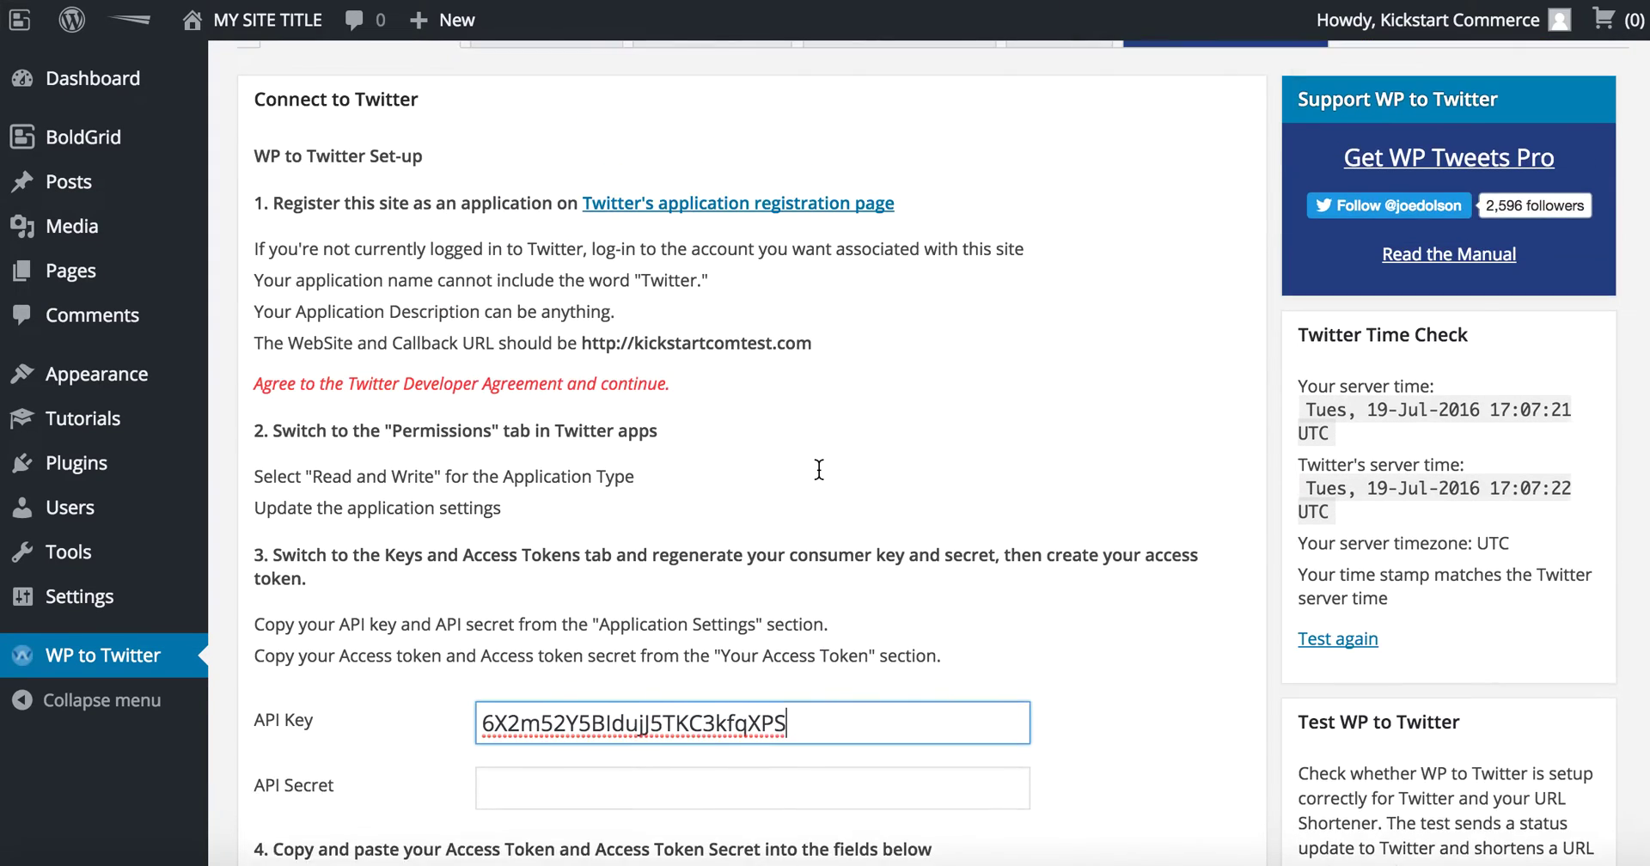
{"action": "left_click", "coordinate": [1220, 3]}
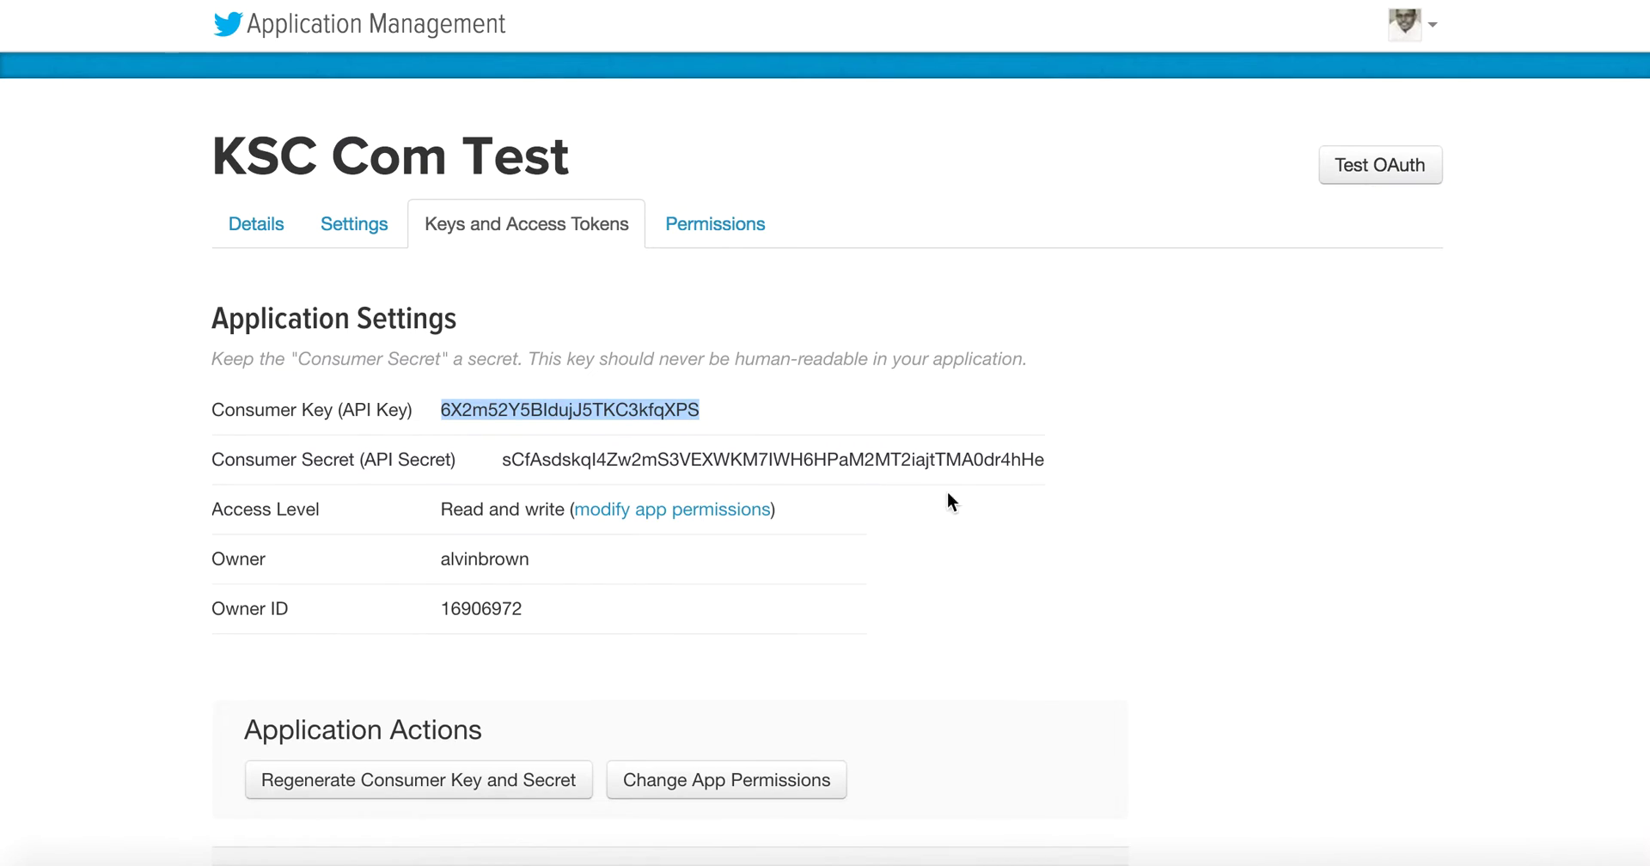
{"action": "left_click_drag", "start_coordinate": [1050, 460], "coordinate": [492, 463]}
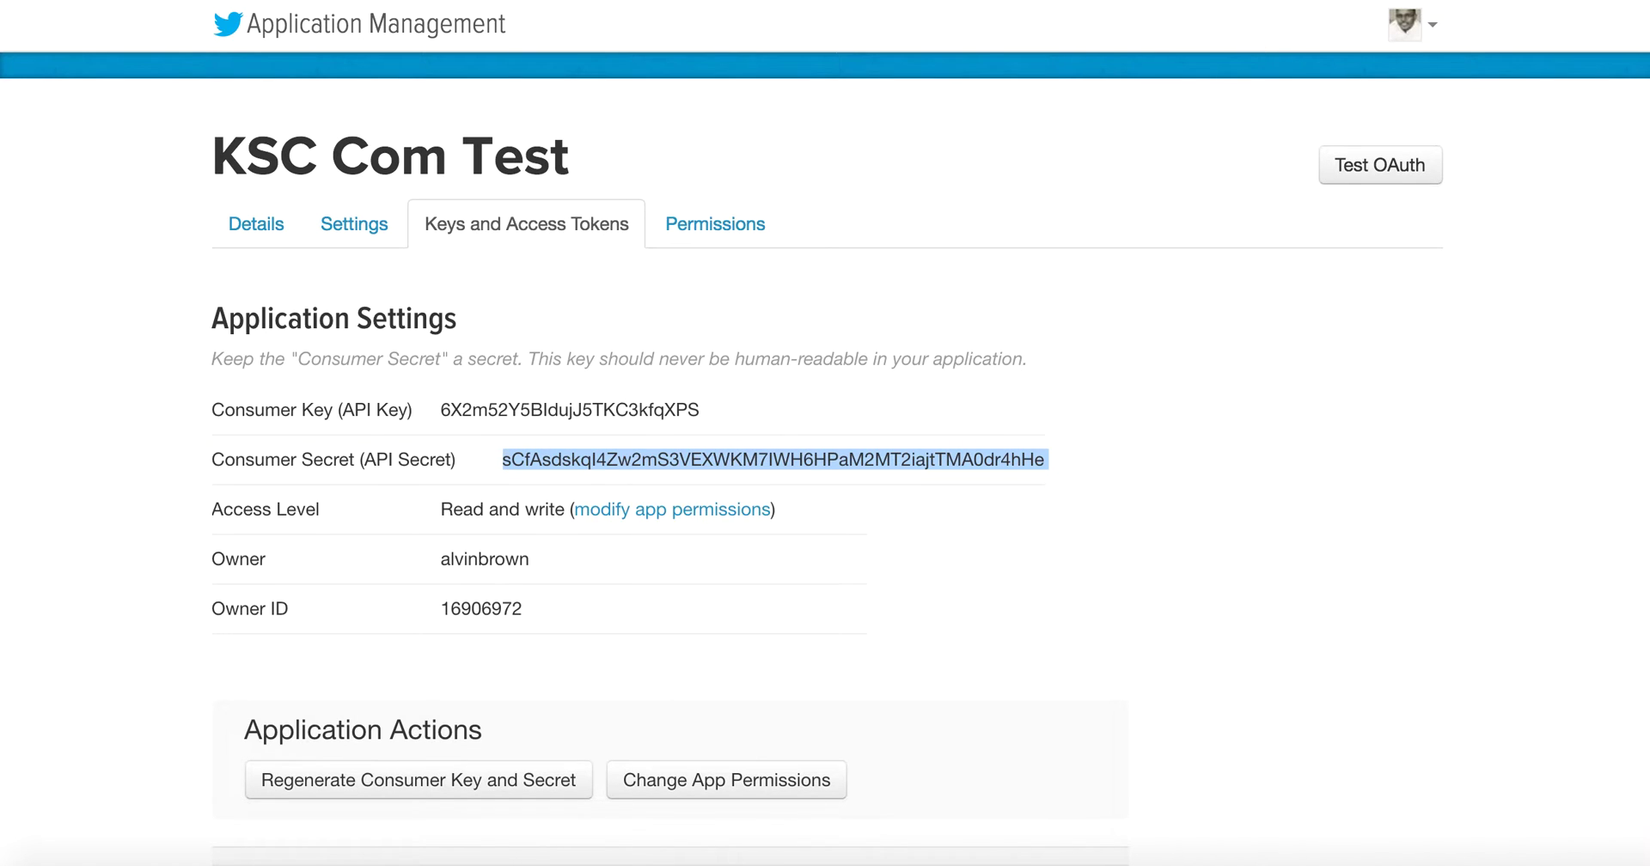
{"action": "left_click", "coordinate": [1242, 4]}
{"action": "scroll", "coordinate": [898, 601], "scroll_direction": "down", "scroll_amount": 4}
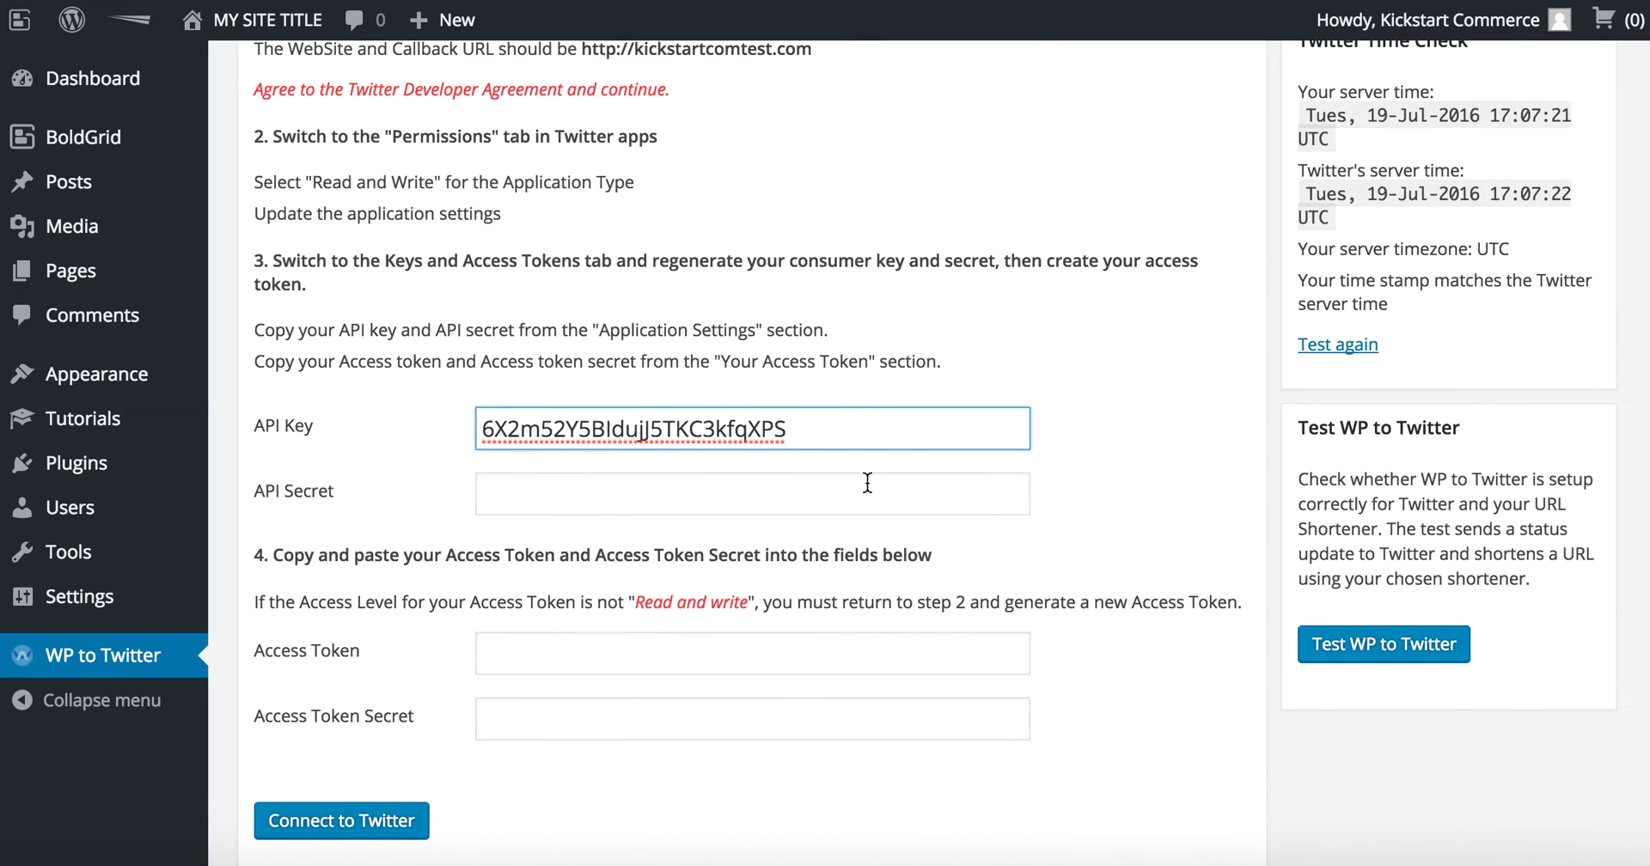
{"action": "left_click", "coordinate": [866, 484]}
{"action": "key", "text": "ctrl+v"}
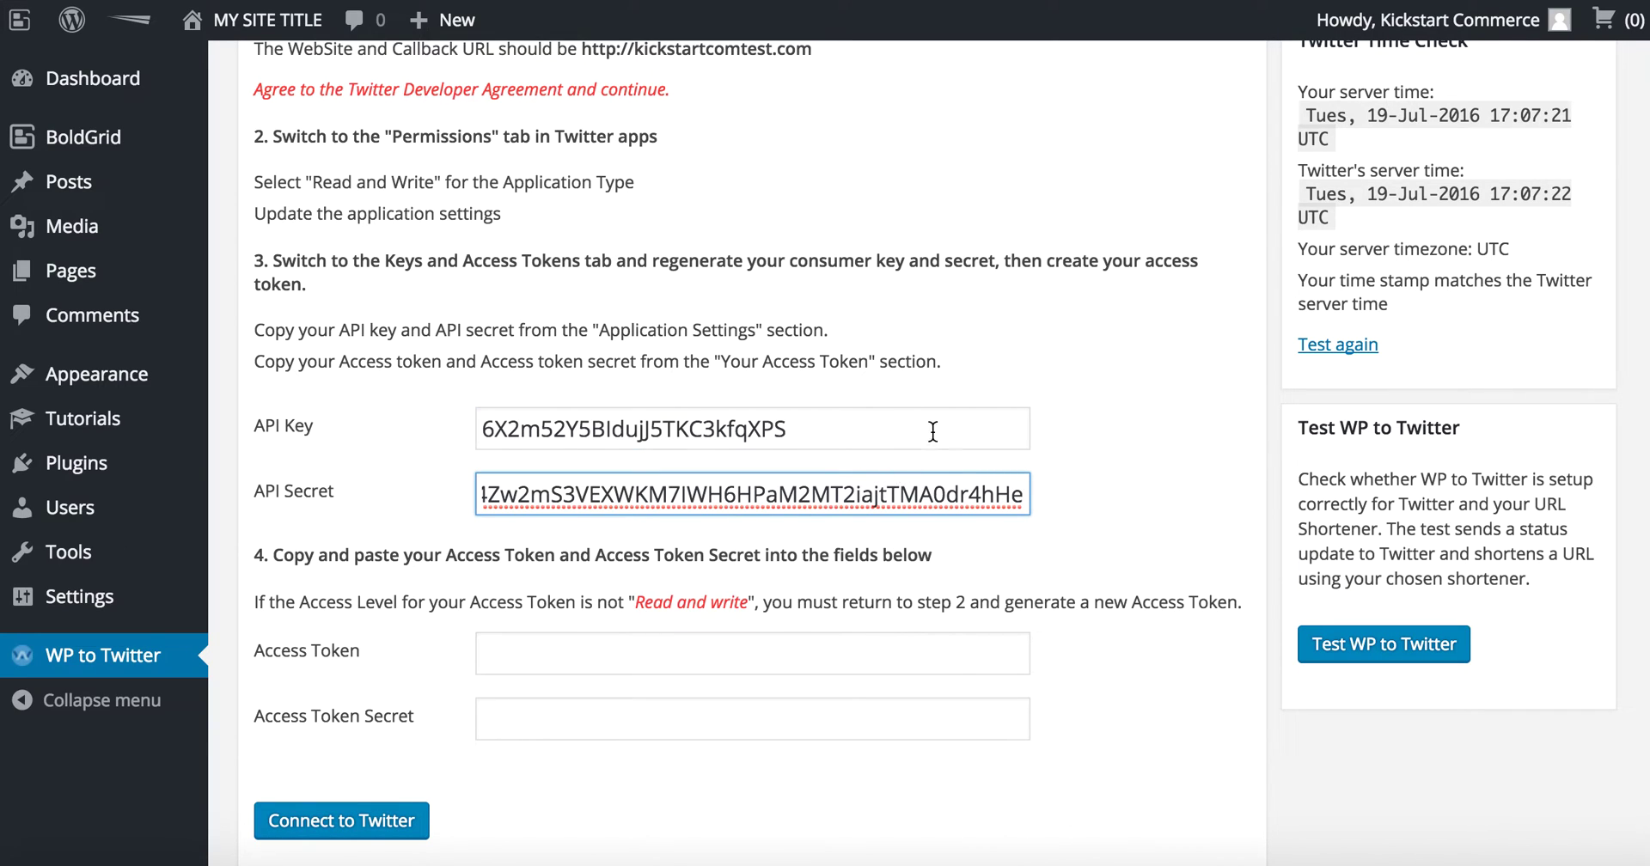
Step: Paste the Access Token and Access Token Secret into their WP to Twitter fields
{"action": "key", "text": "ctrl+Tab"}
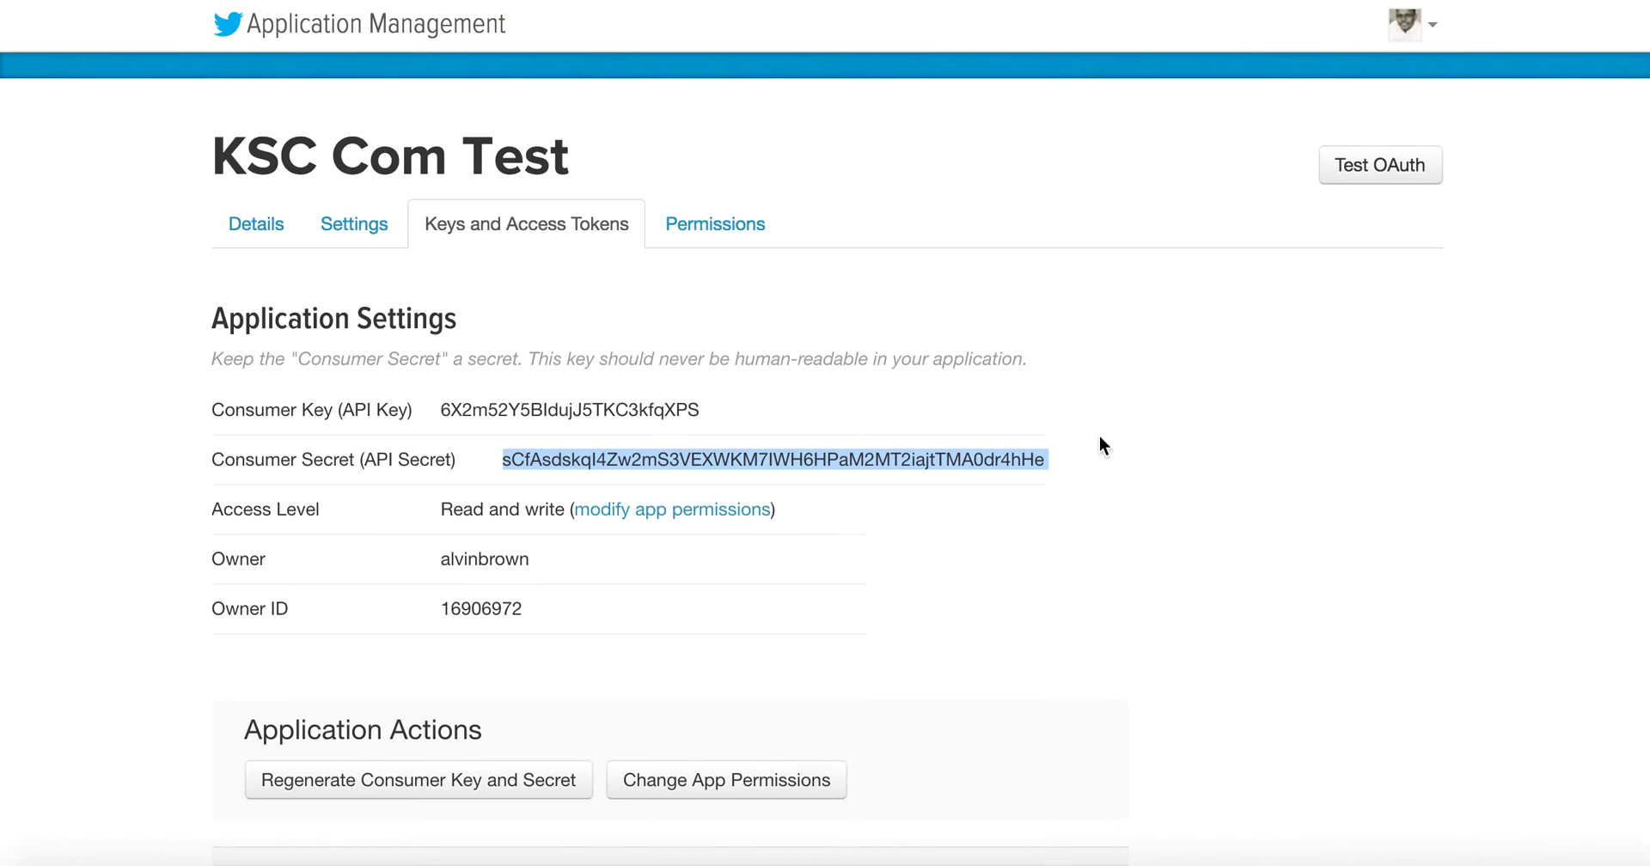
{"action": "scroll", "coordinate": [879, 567], "scroll_direction": "down", "scroll_amount": 5}
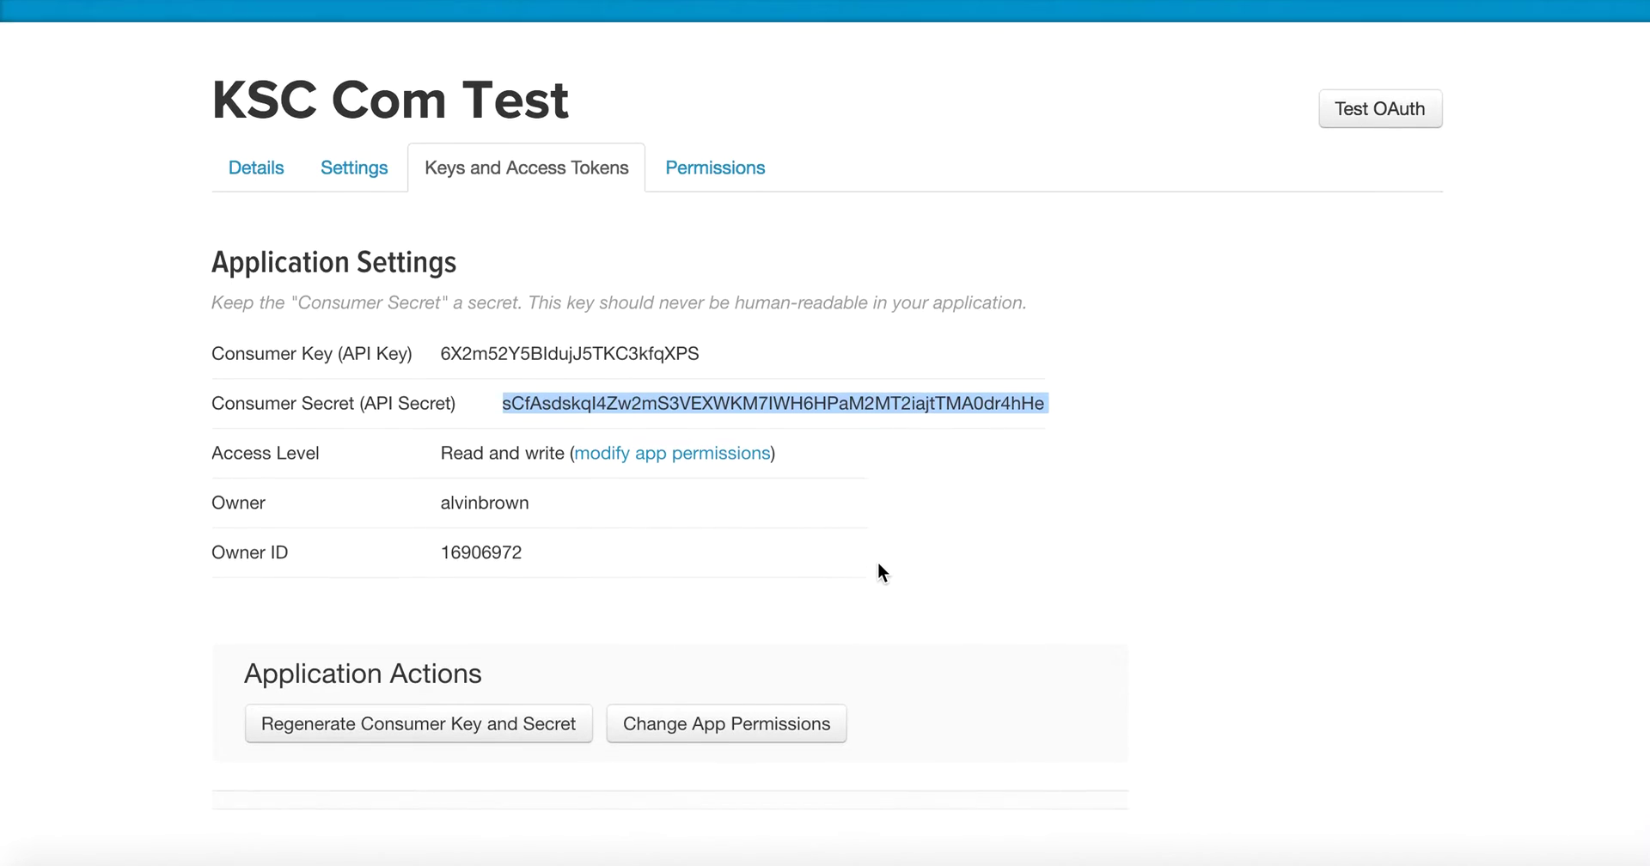
{"action": "scroll", "coordinate": [879, 571], "scroll_direction": "down", "scroll_amount": 5}
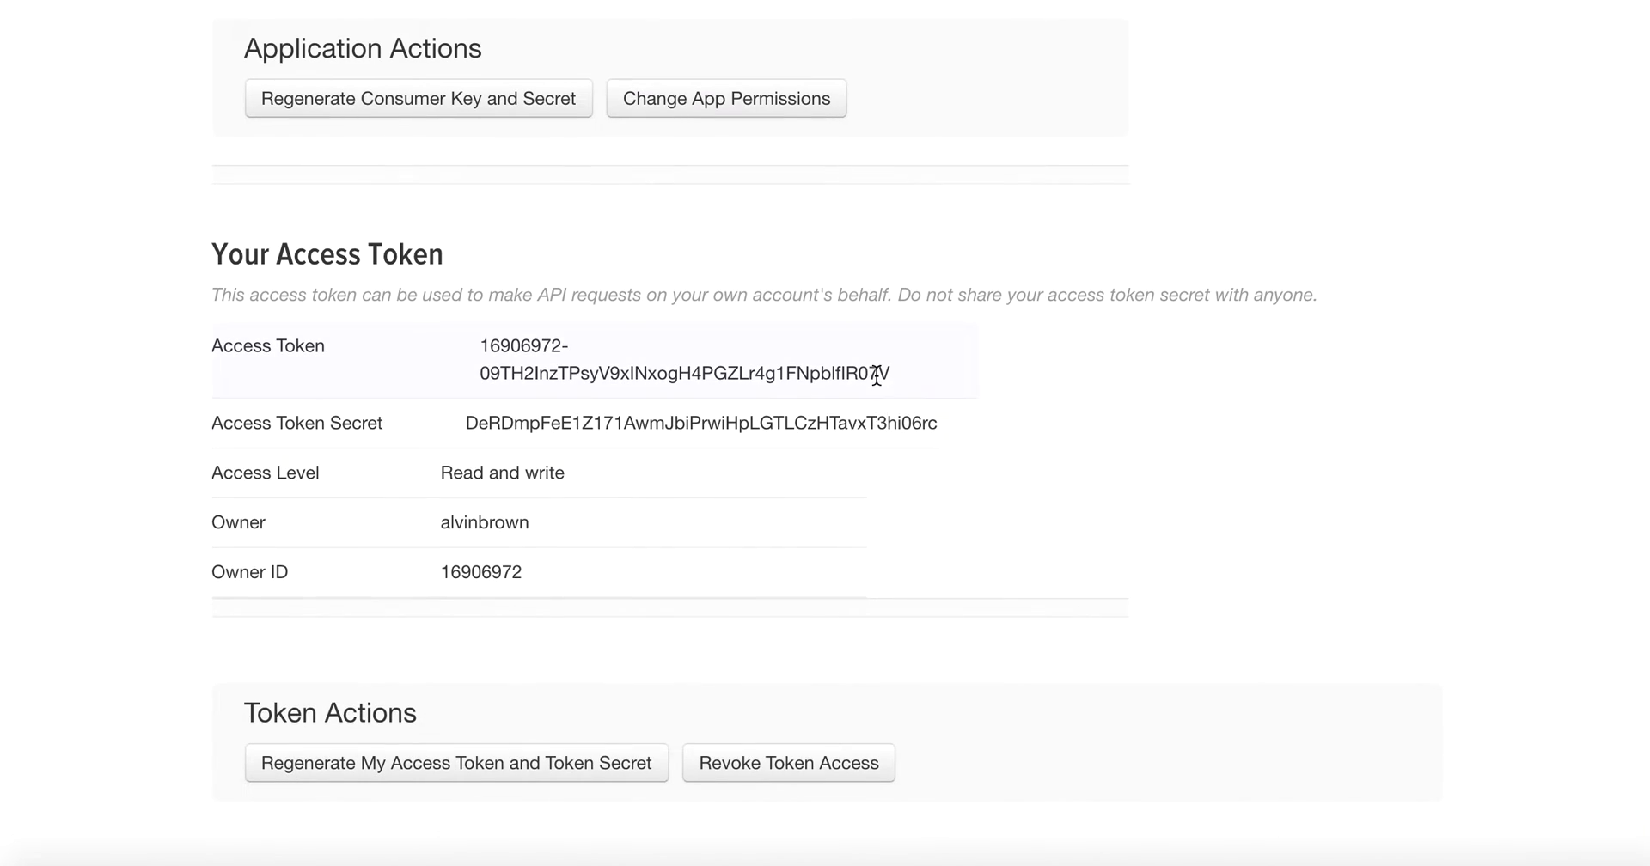
{"action": "left_click_drag", "start_coordinate": [899, 376], "coordinate": [479, 345]}
{"action": "key", "text": "ctrl+c"}
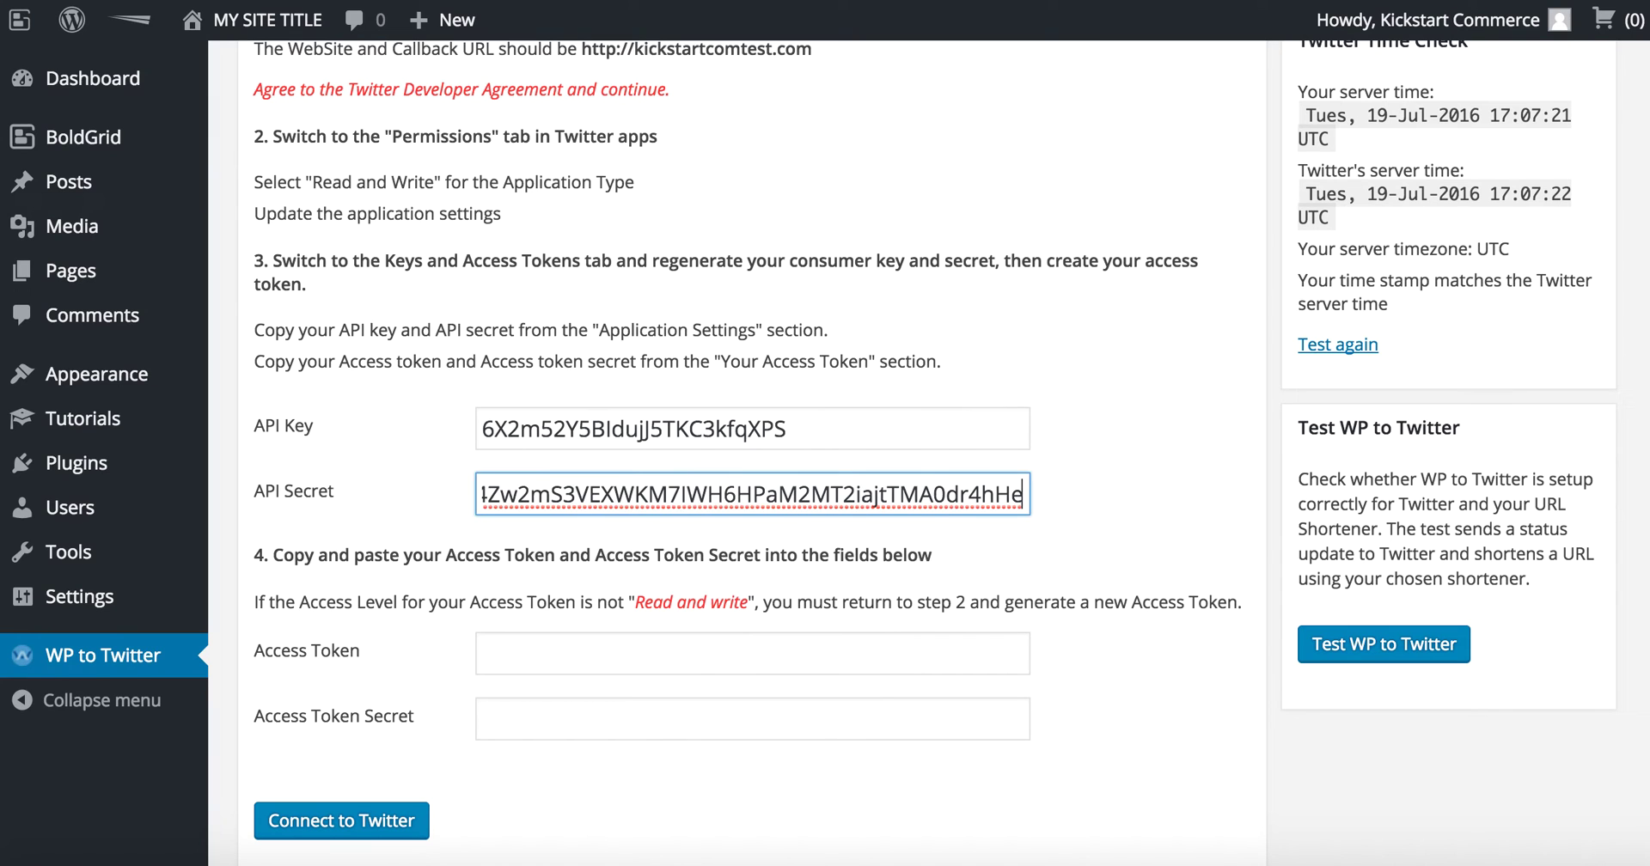
{"action": "left_click", "coordinate": [898, 655]}
{"action": "key", "text": "ctrl+v"}
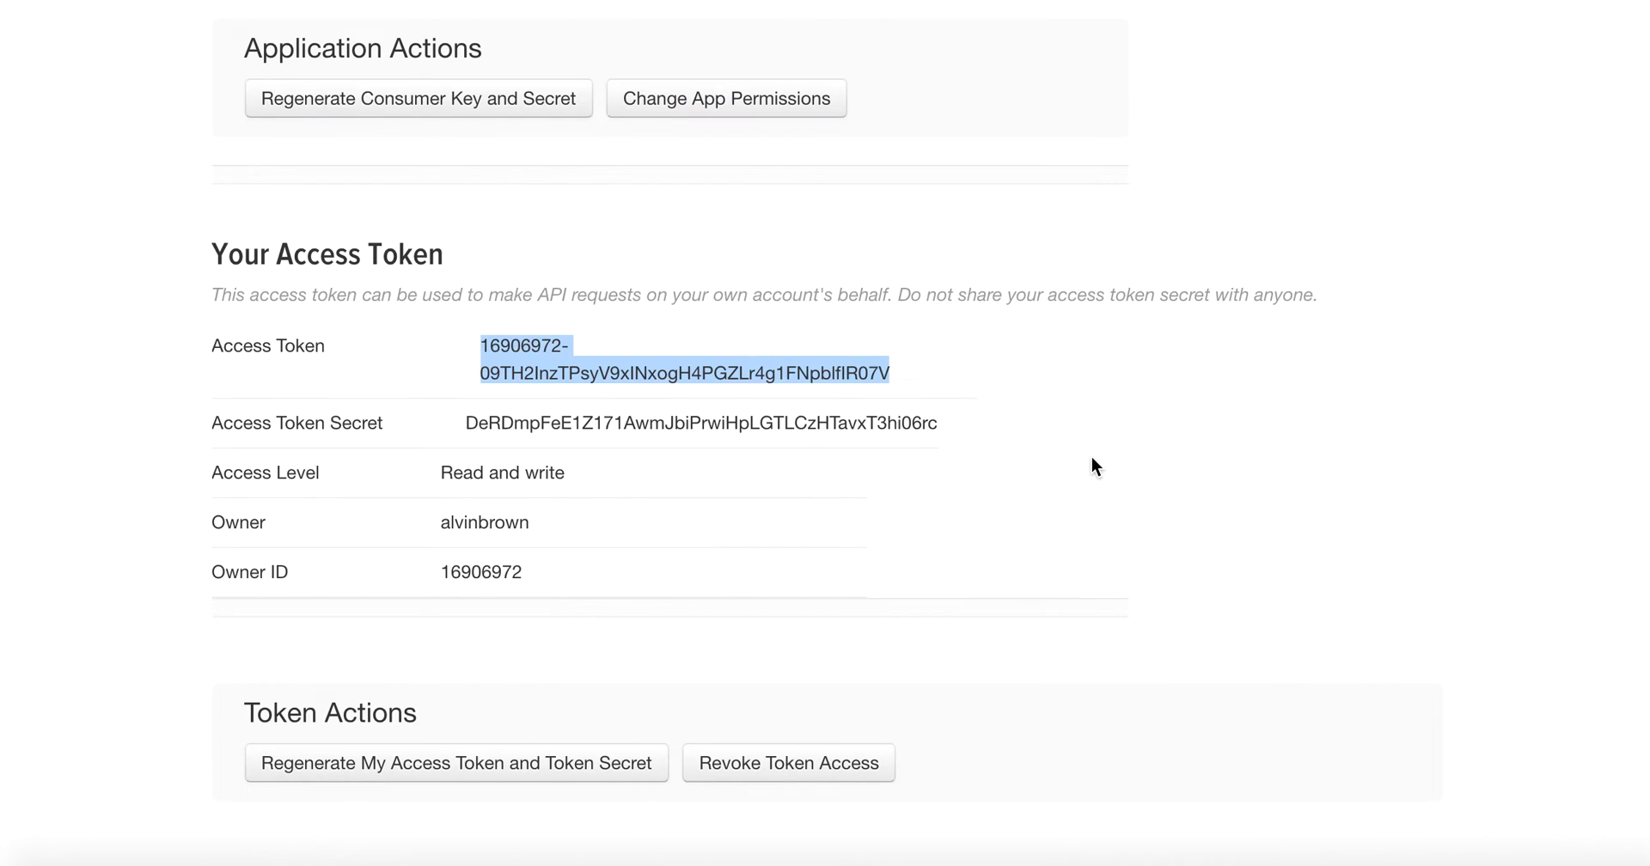
{"action": "left_click_drag", "start_coordinate": [943, 423], "coordinate": [465, 420]}
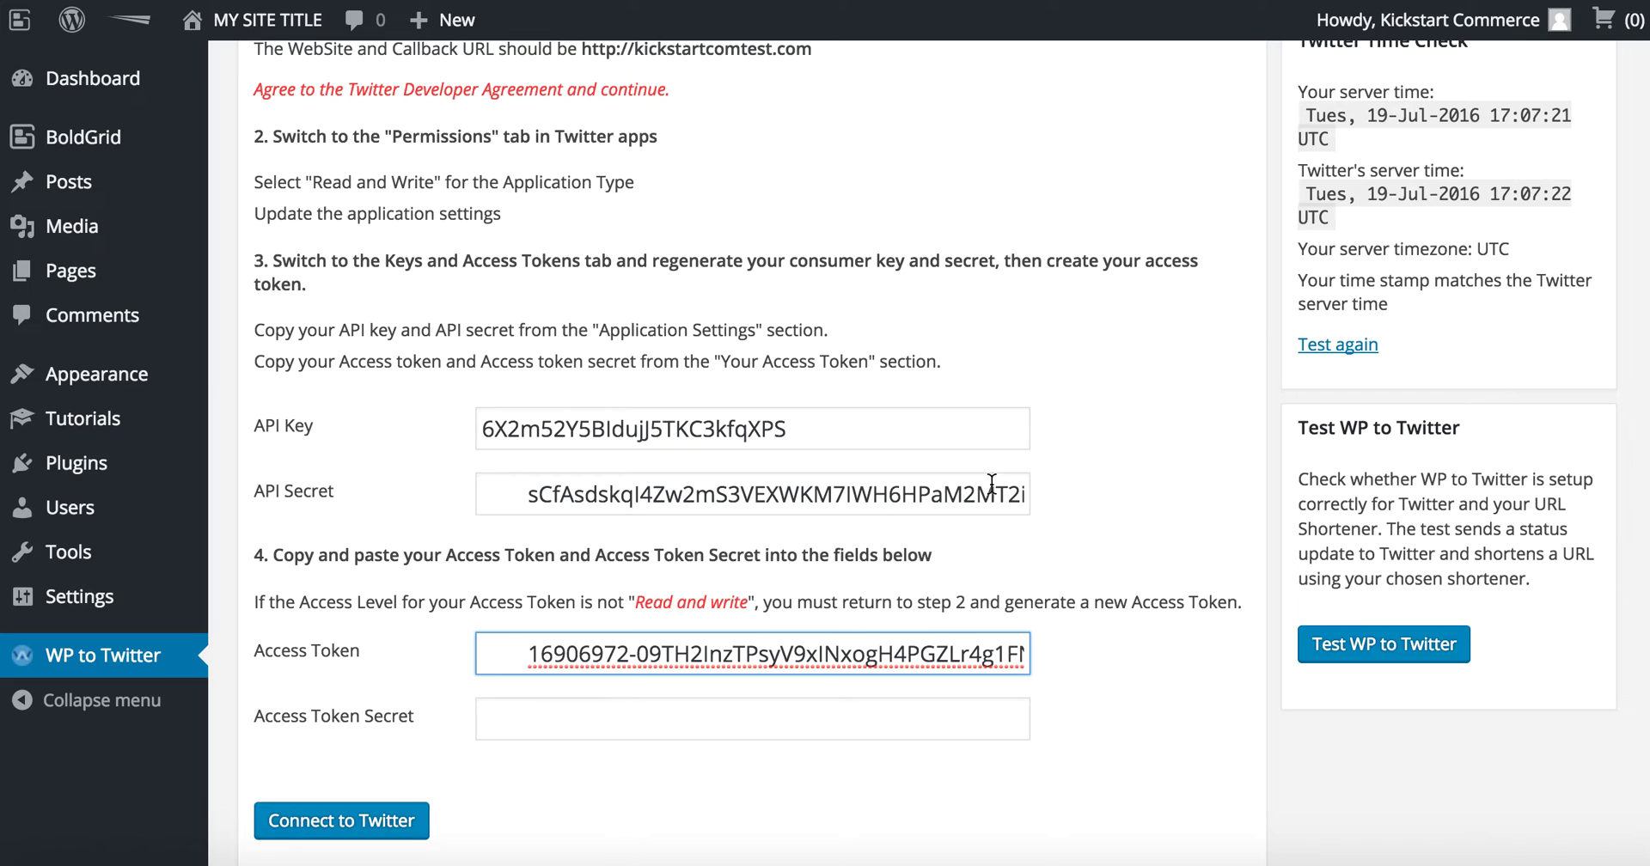
{"action": "left_click", "coordinate": [983, 732]}
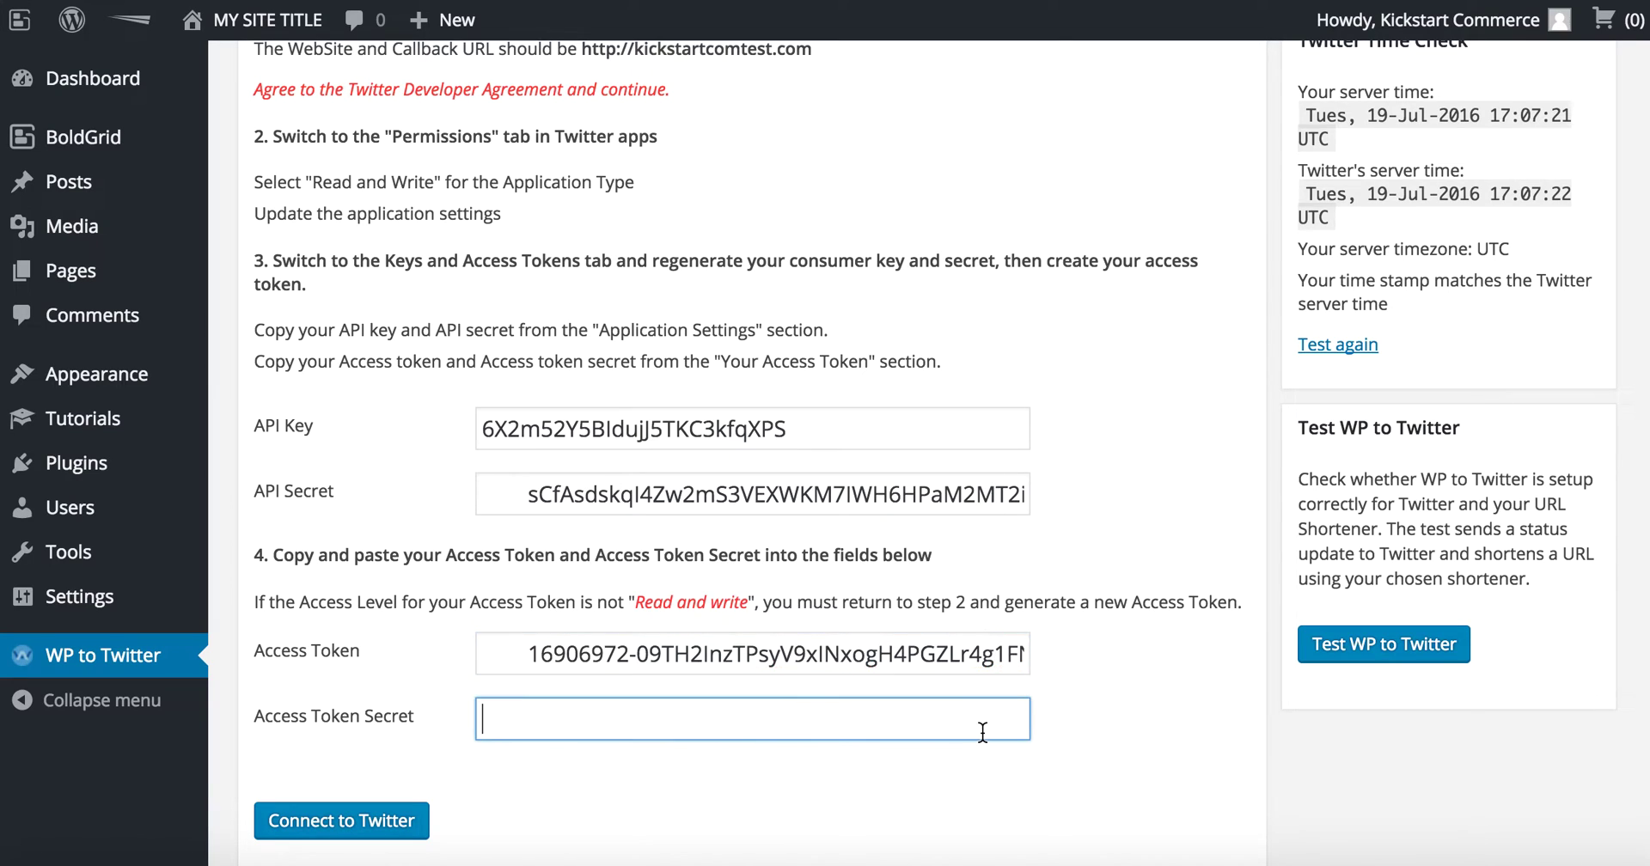
{"action": "key", "text": "ctrl+v"}
Step: Remove leading spaces from the access token and API secret, then connect to Twitter
{"action": "key", "text": "Home"}
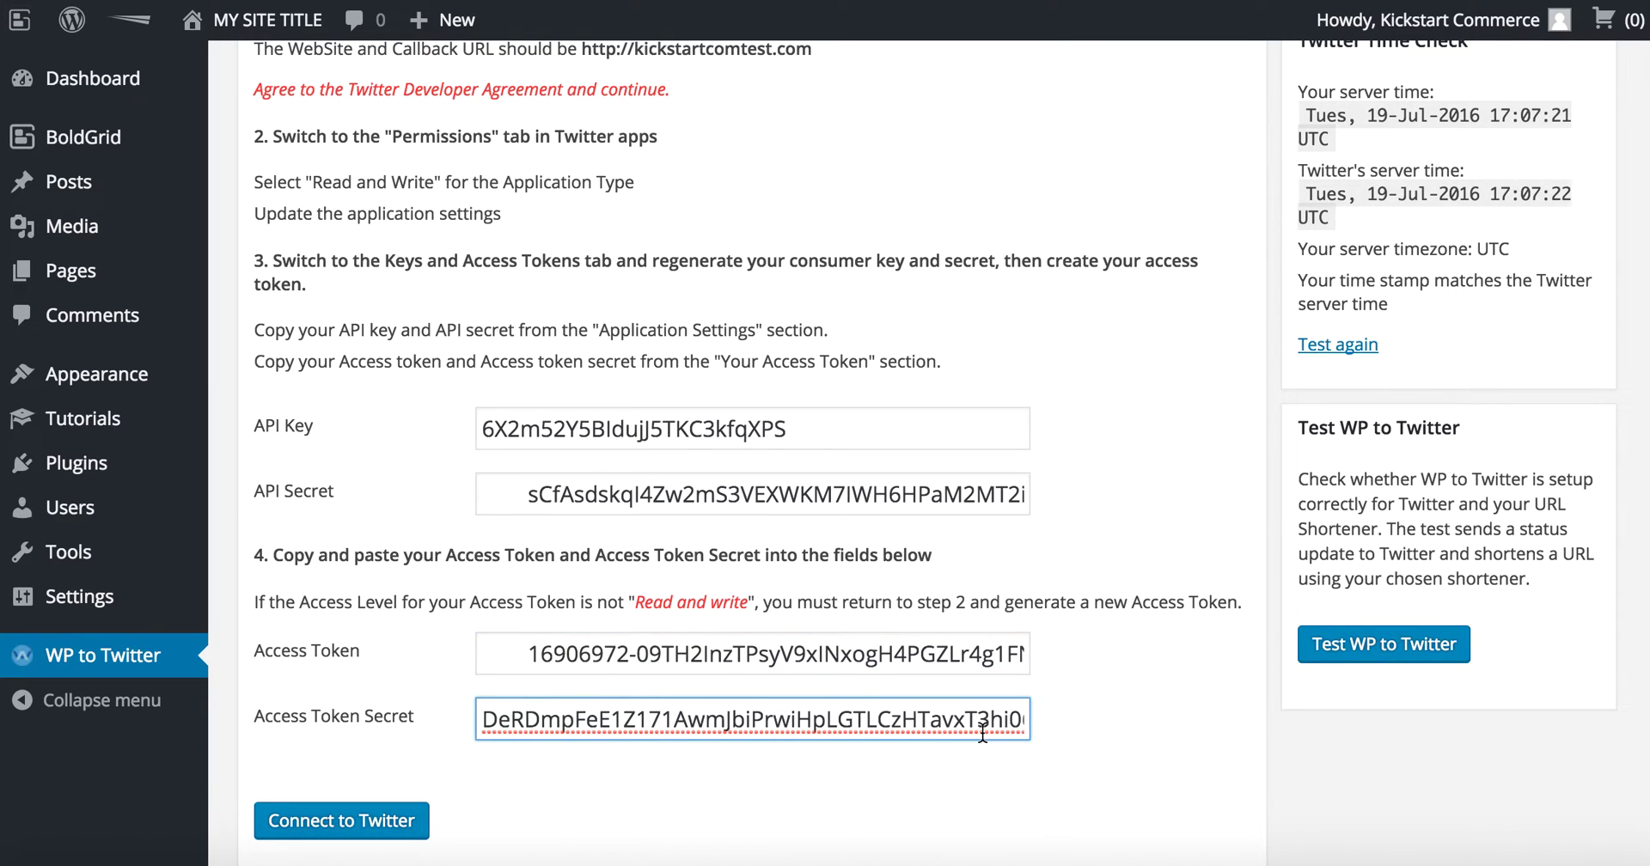
{"action": "left_click_drag", "start_coordinate": [526, 653], "coordinate": [427, 658]}
{"action": "key", "text": "BackSpace"}
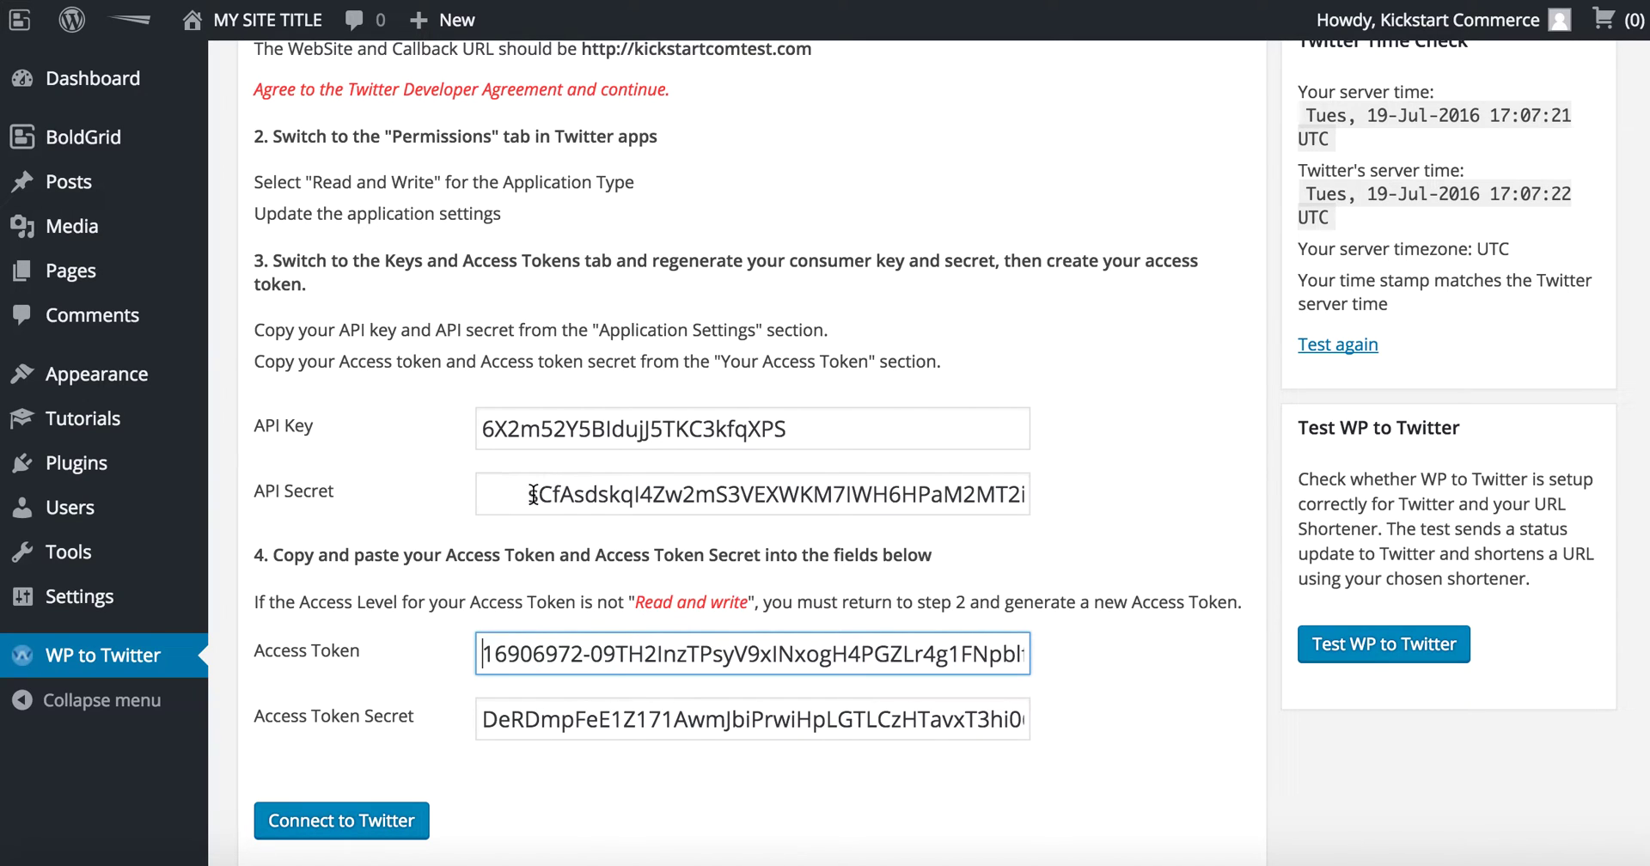
{"action": "left_click_drag", "start_coordinate": [527, 494], "coordinate": [403, 497]}
{"action": "key", "text": "BackSpace"}
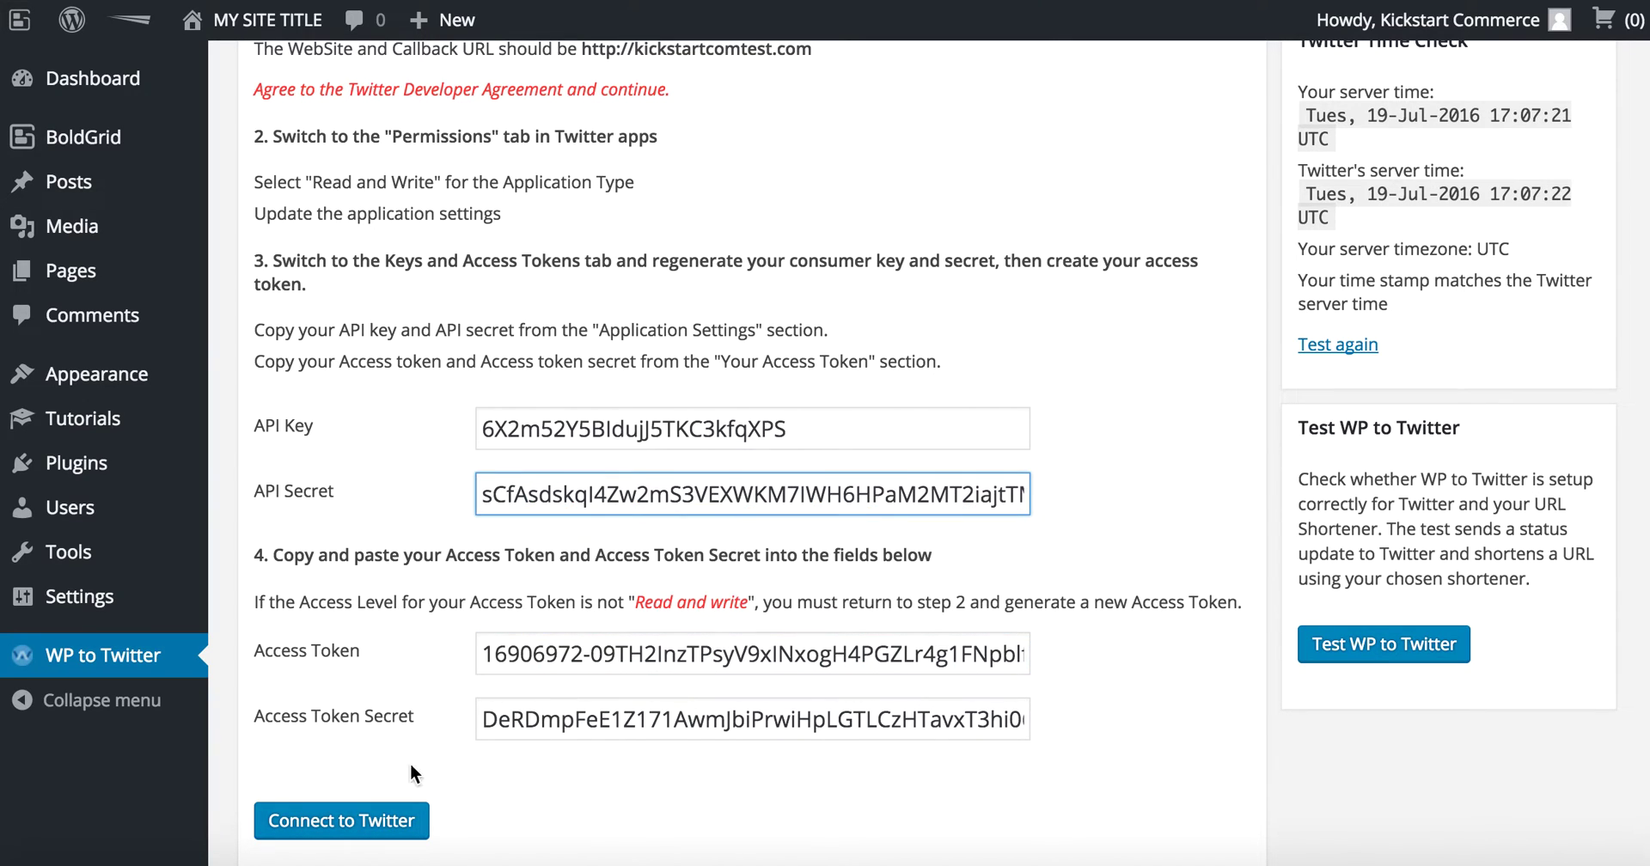
{"action": "scroll", "coordinate": [432, 780], "scroll_direction": "down", "scroll_amount": 1}
{"action": "scroll", "coordinate": [432, 791], "scroll_direction": "down", "scroll_amount": 1}
{"action": "left_click", "coordinate": [401, 707]}
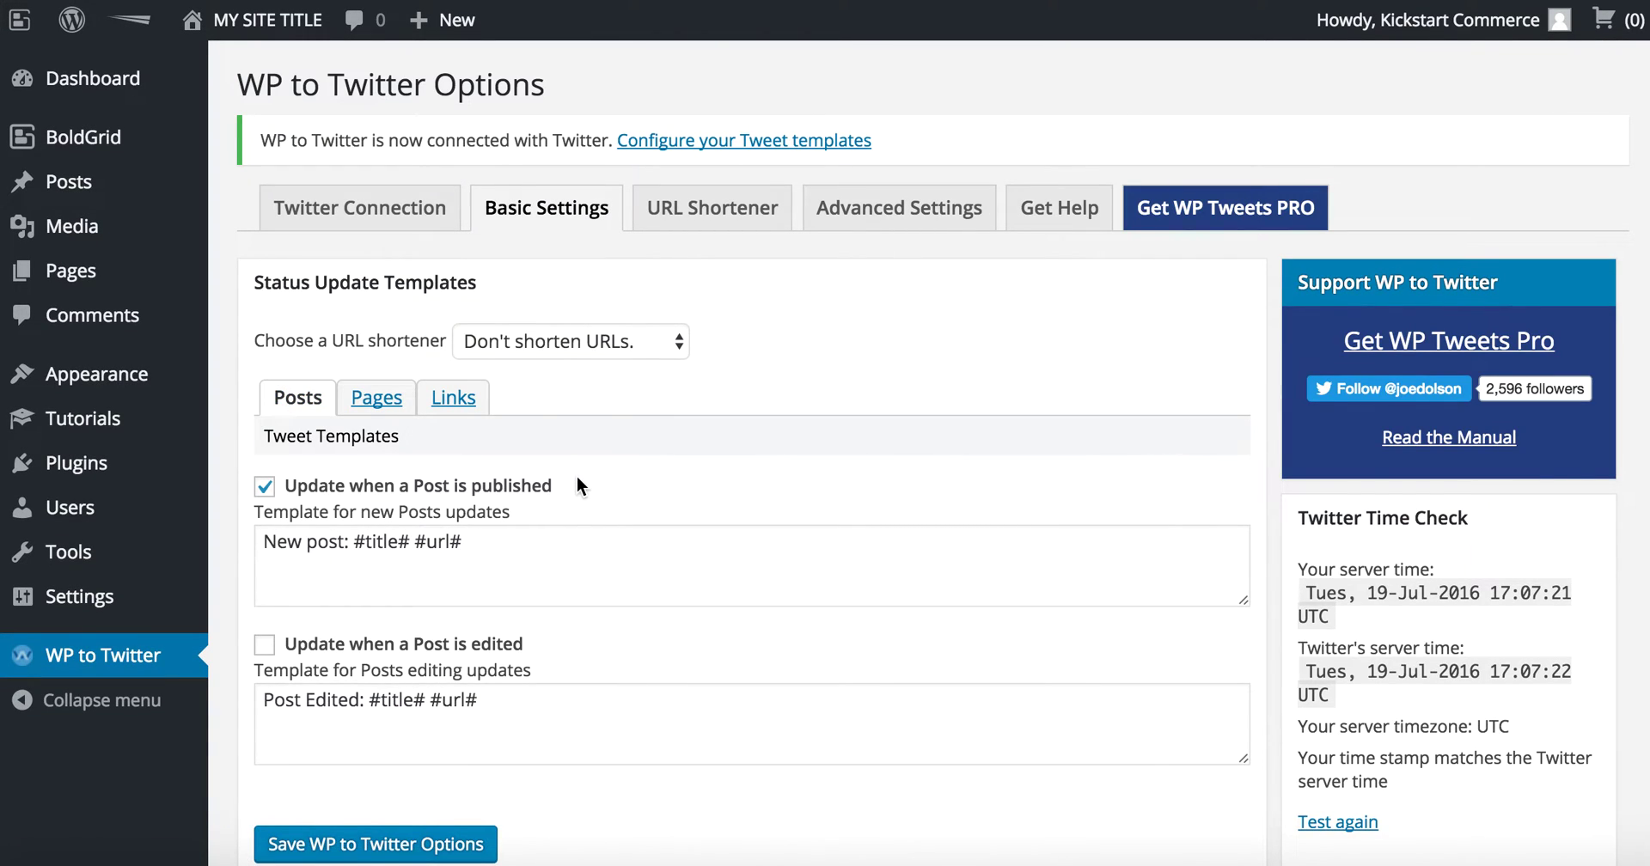
Step: Keep the URL shortener at "Don't shorten URLs" and review the tweet template settings
{"action": "left_click", "coordinate": [607, 348]}
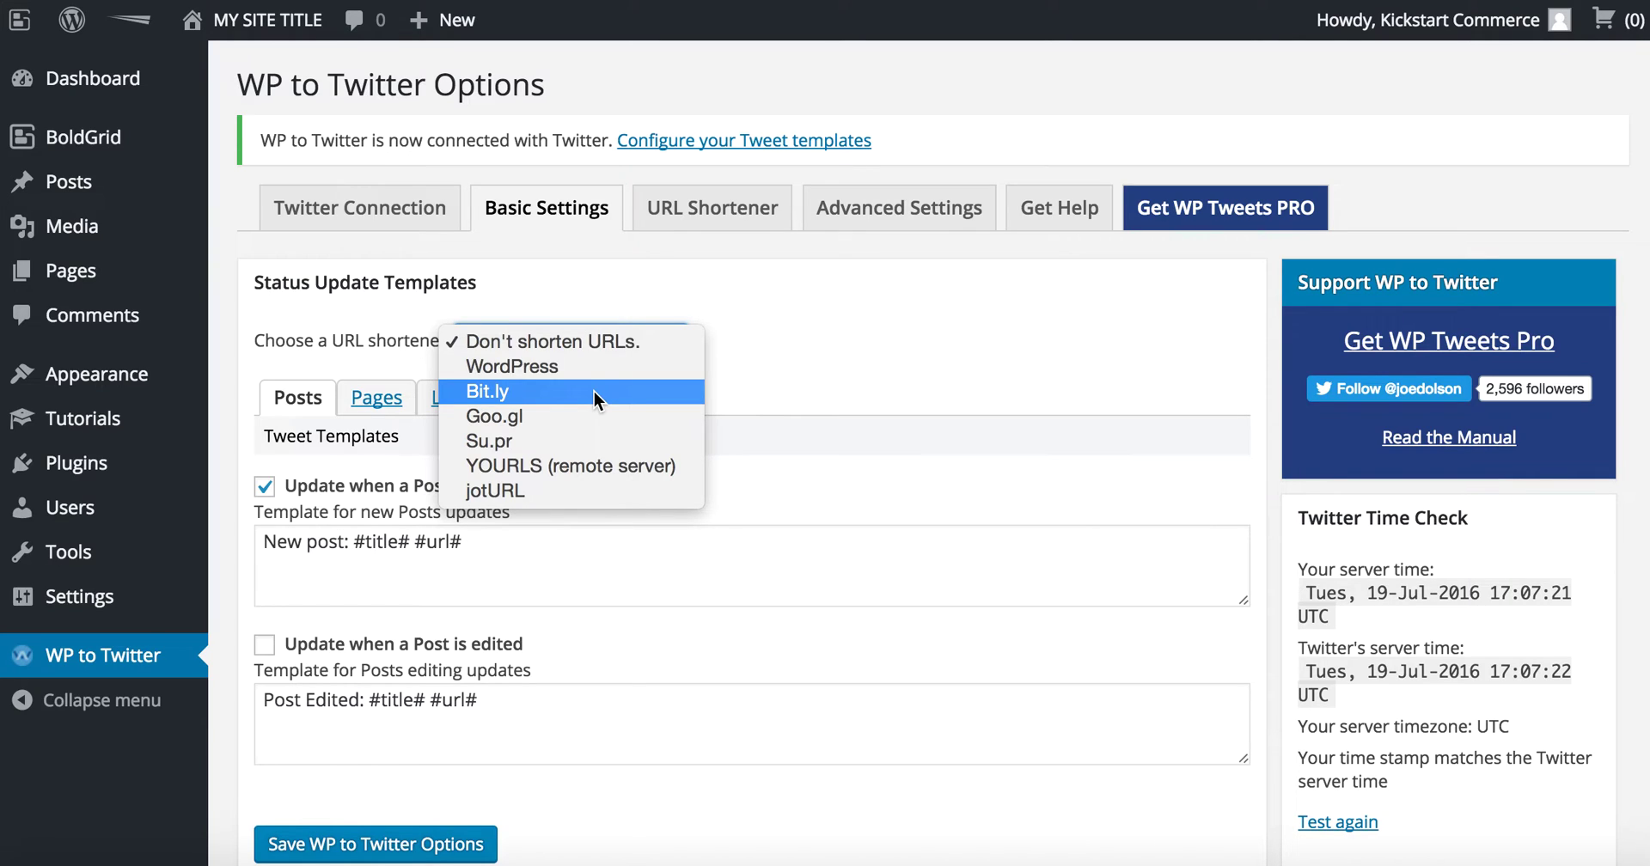
{"action": "left_click", "coordinate": [782, 349]}
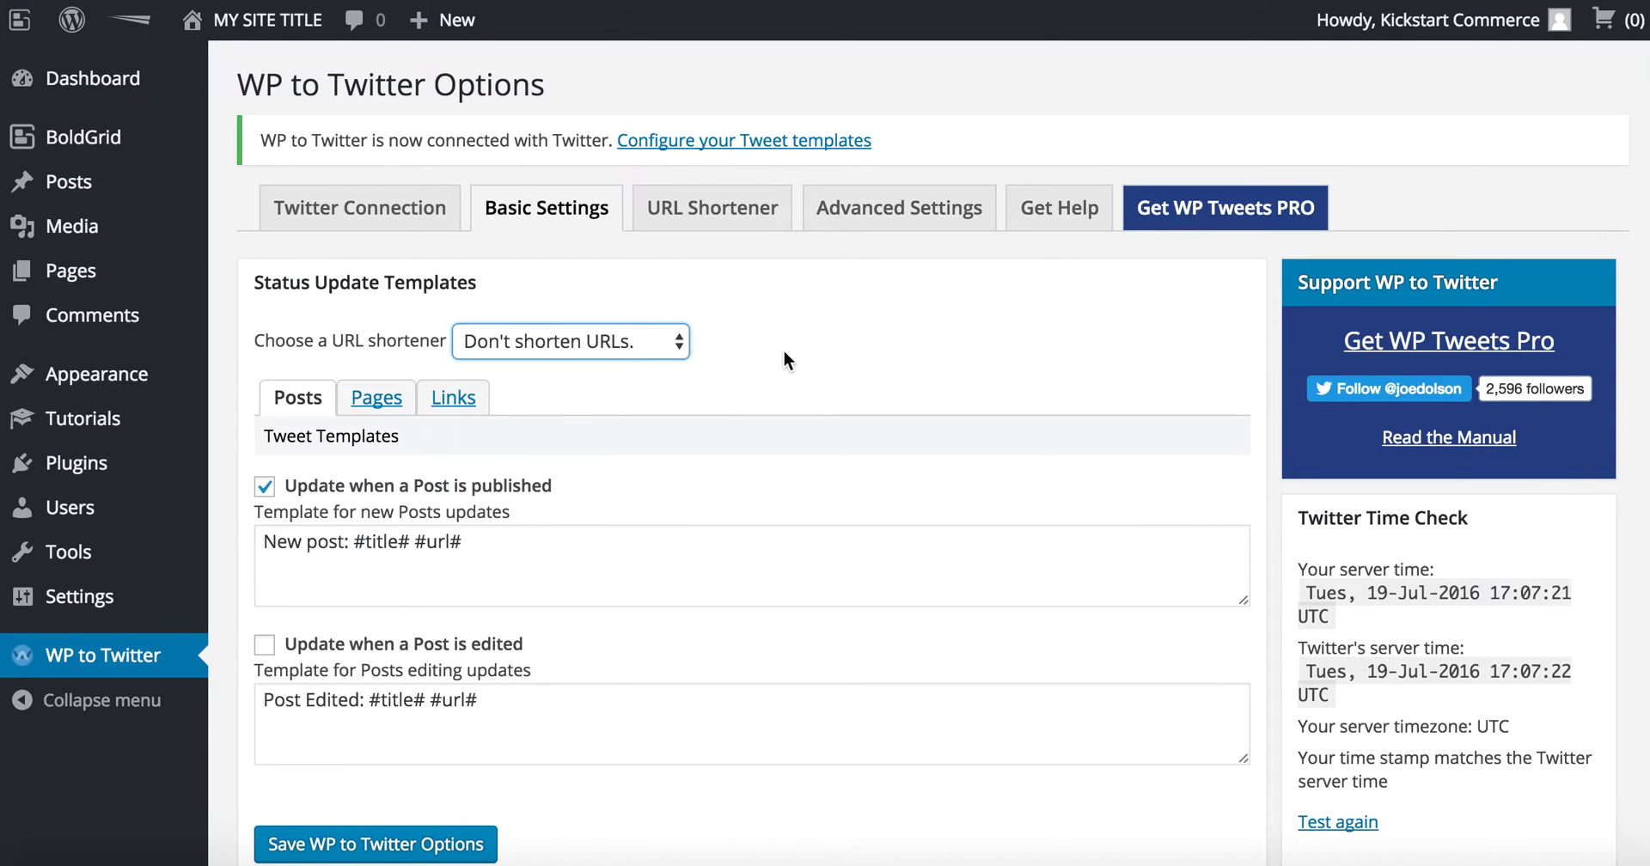
{"action": "scroll", "coordinate": [784, 354], "scroll_direction": "down", "scroll_amount": 3}
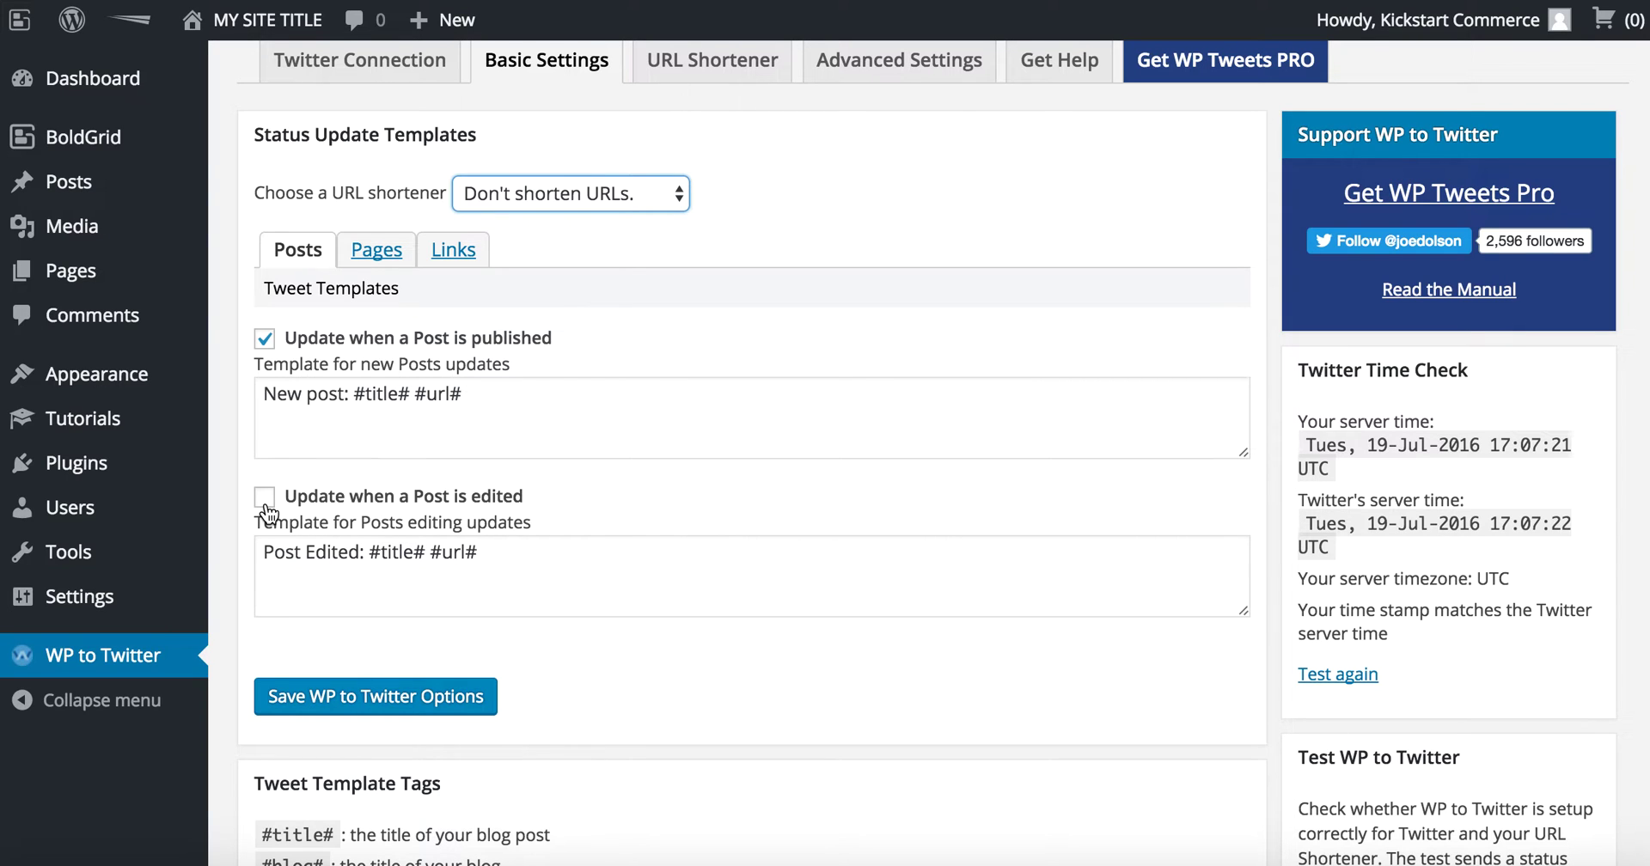
{"action": "scroll", "coordinate": [267, 513], "scroll_direction": "down", "scroll_amount": 4}
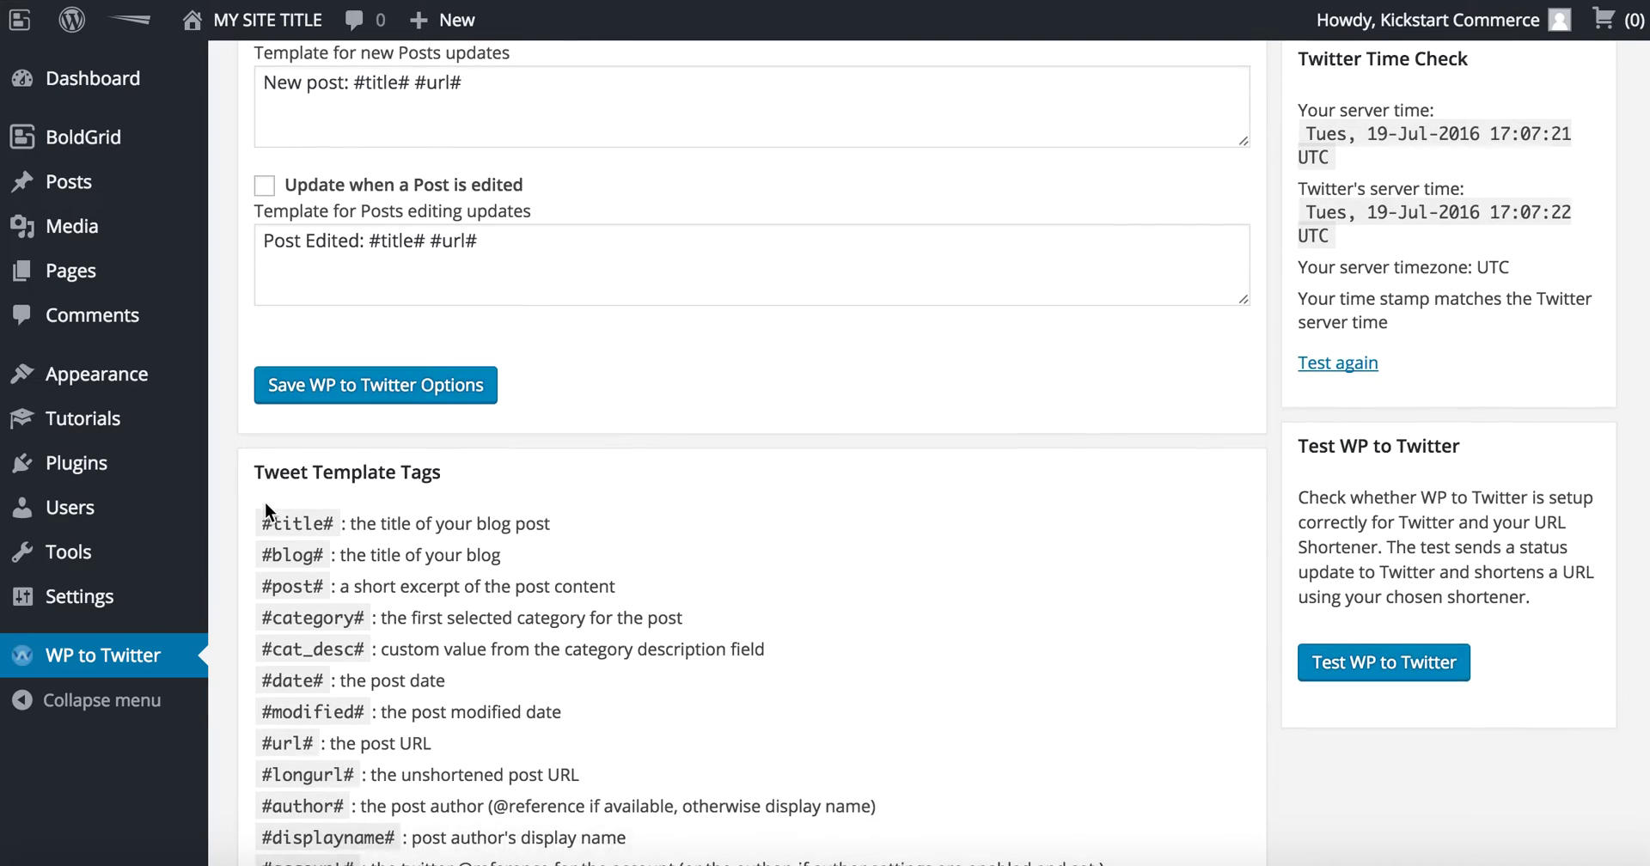
{"action": "scroll", "coordinate": [267, 513], "scroll_direction": "down", "scroll_amount": 1}
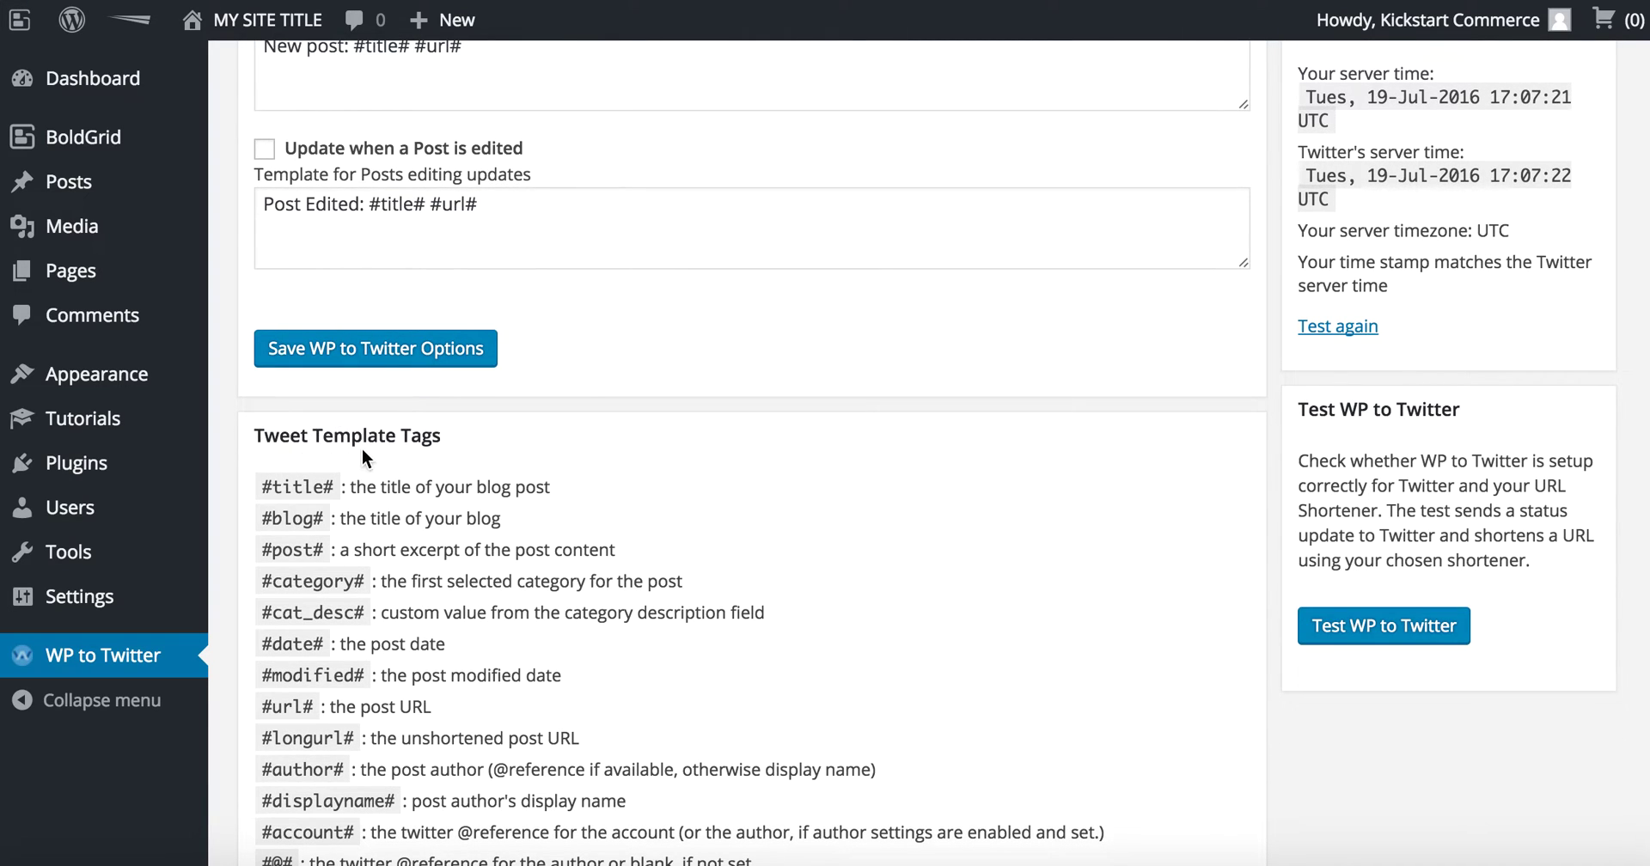
{"action": "scroll", "coordinate": [362, 449], "scroll_direction": "down", "scroll_amount": 2}
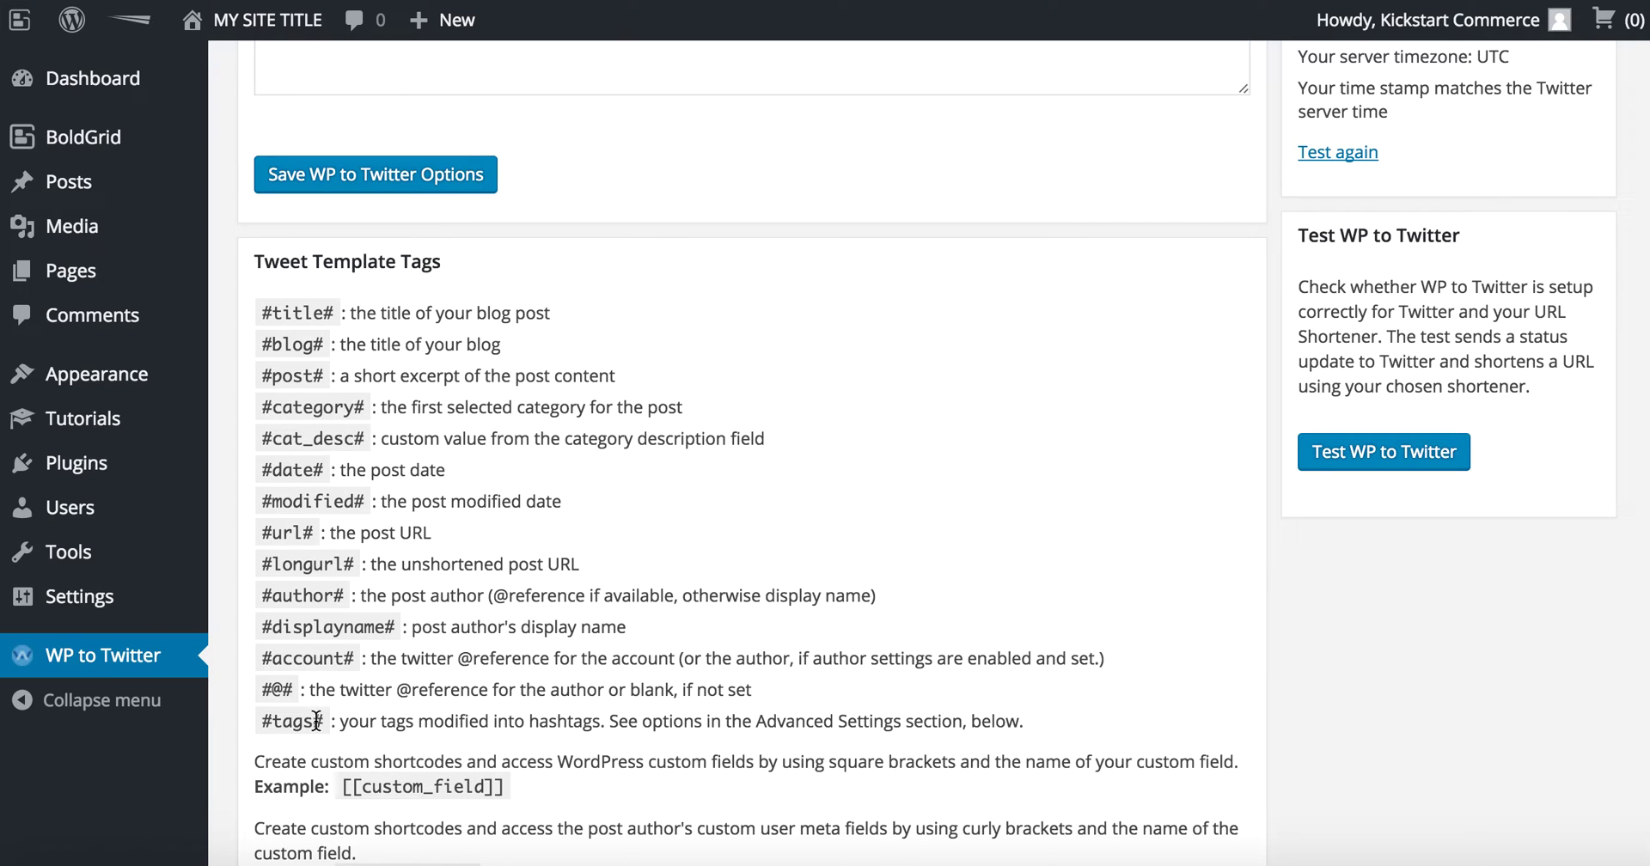
{"action": "scroll", "coordinate": [316, 721], "scroll_direction": "down", "scroll_amount": 2}
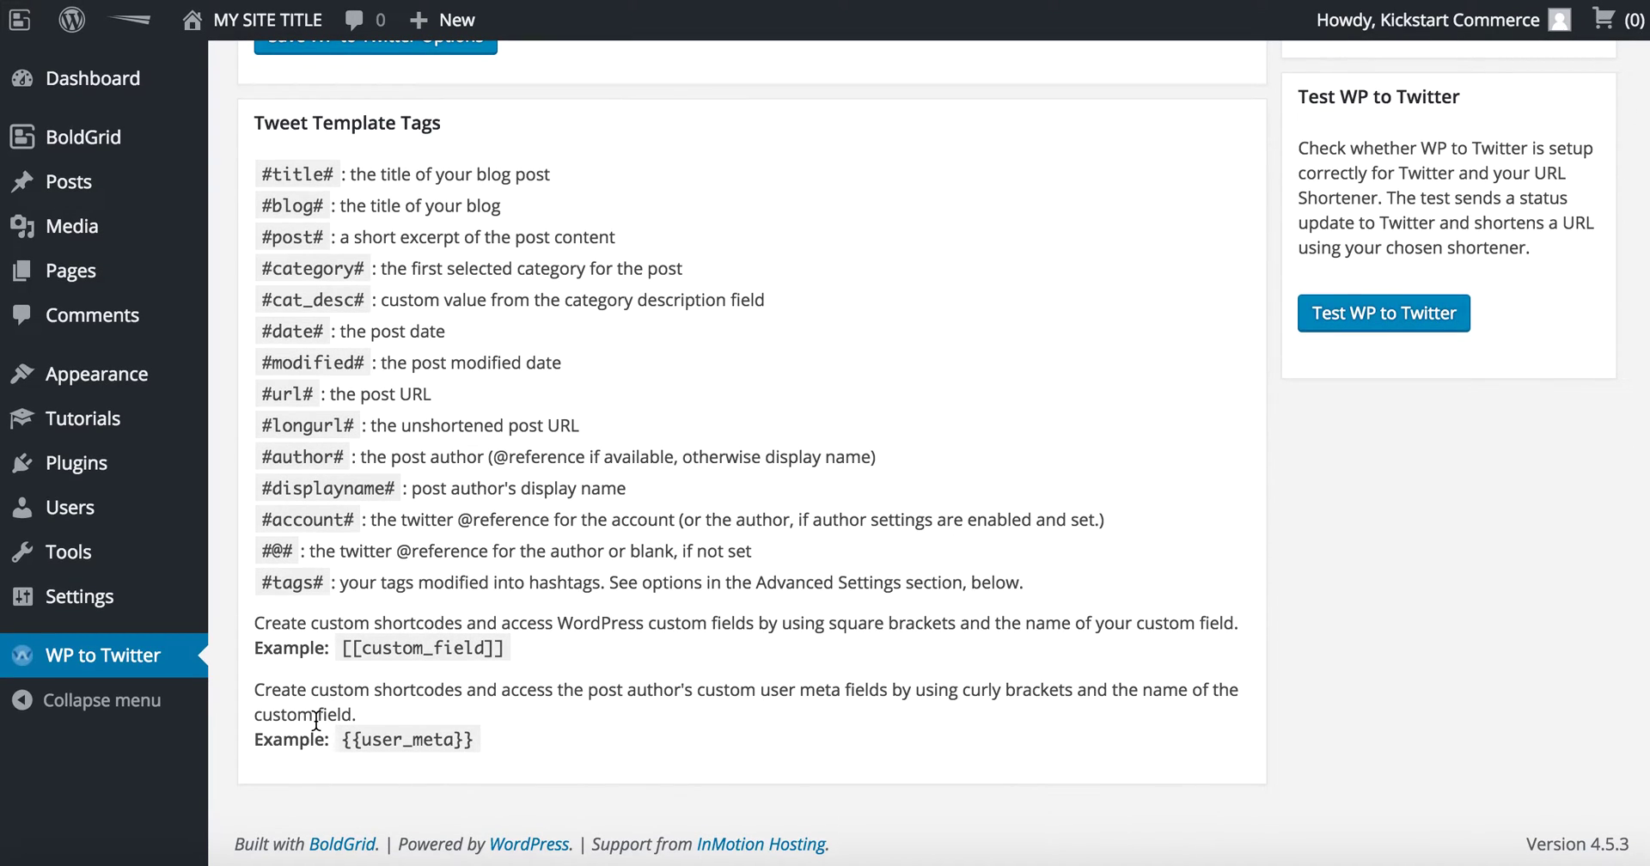
{"action": "scroll", "coordinate": [316, 721], "scroll_direction": "up", "scroll_amount": 10}
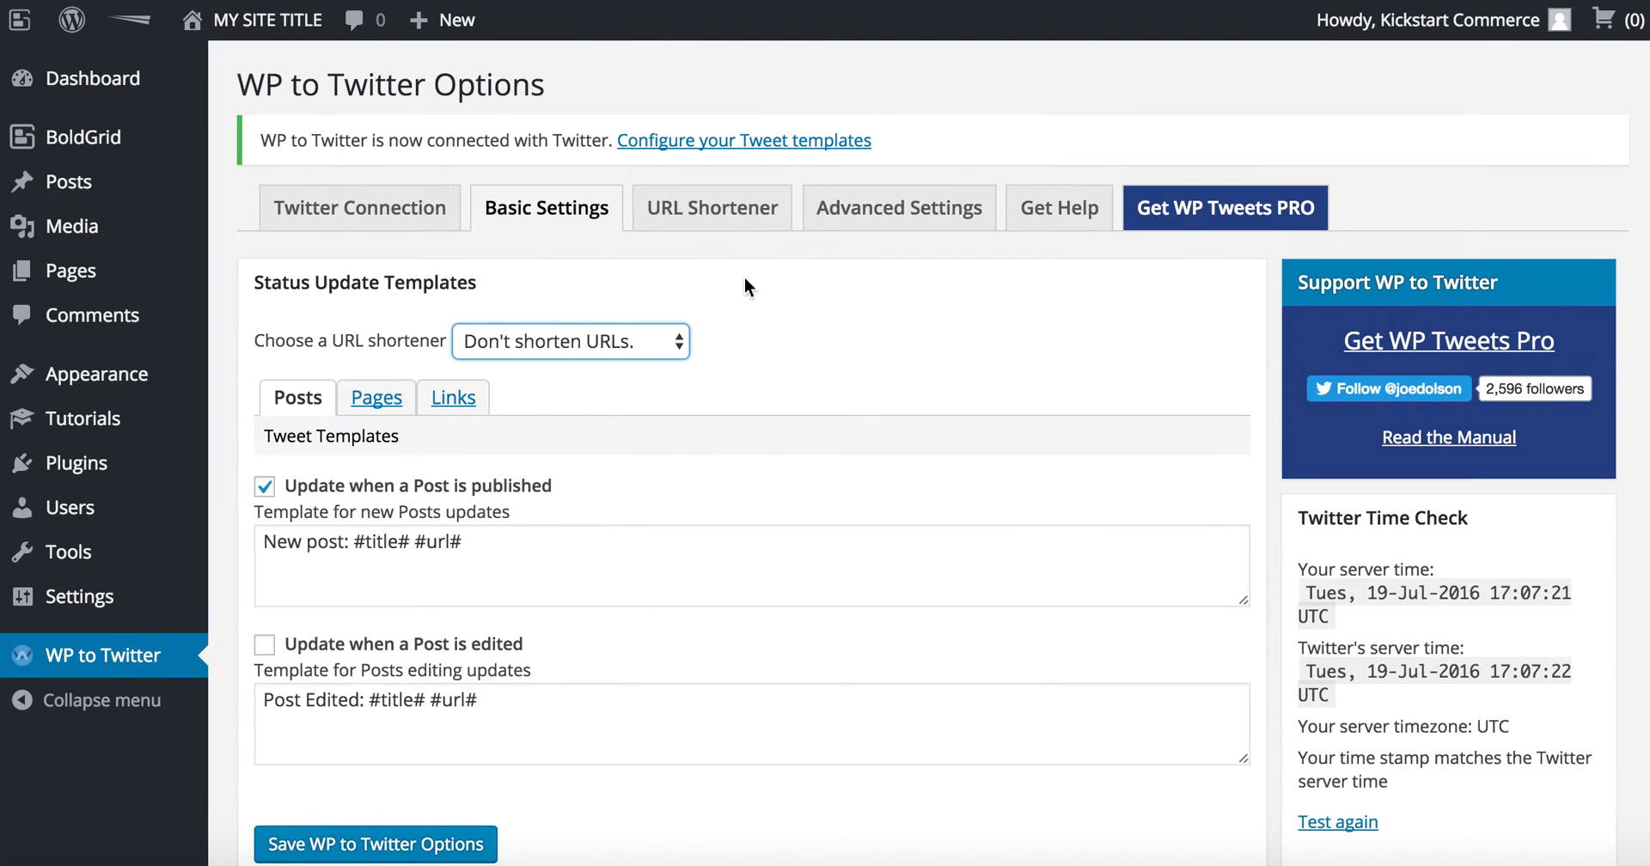
Step: Check the URL Shortener tab, then review Advanced Settings such as the 3-tag maximum and 30-character excerpts
{"action": "left_click", "coordinate": [743, 213]}
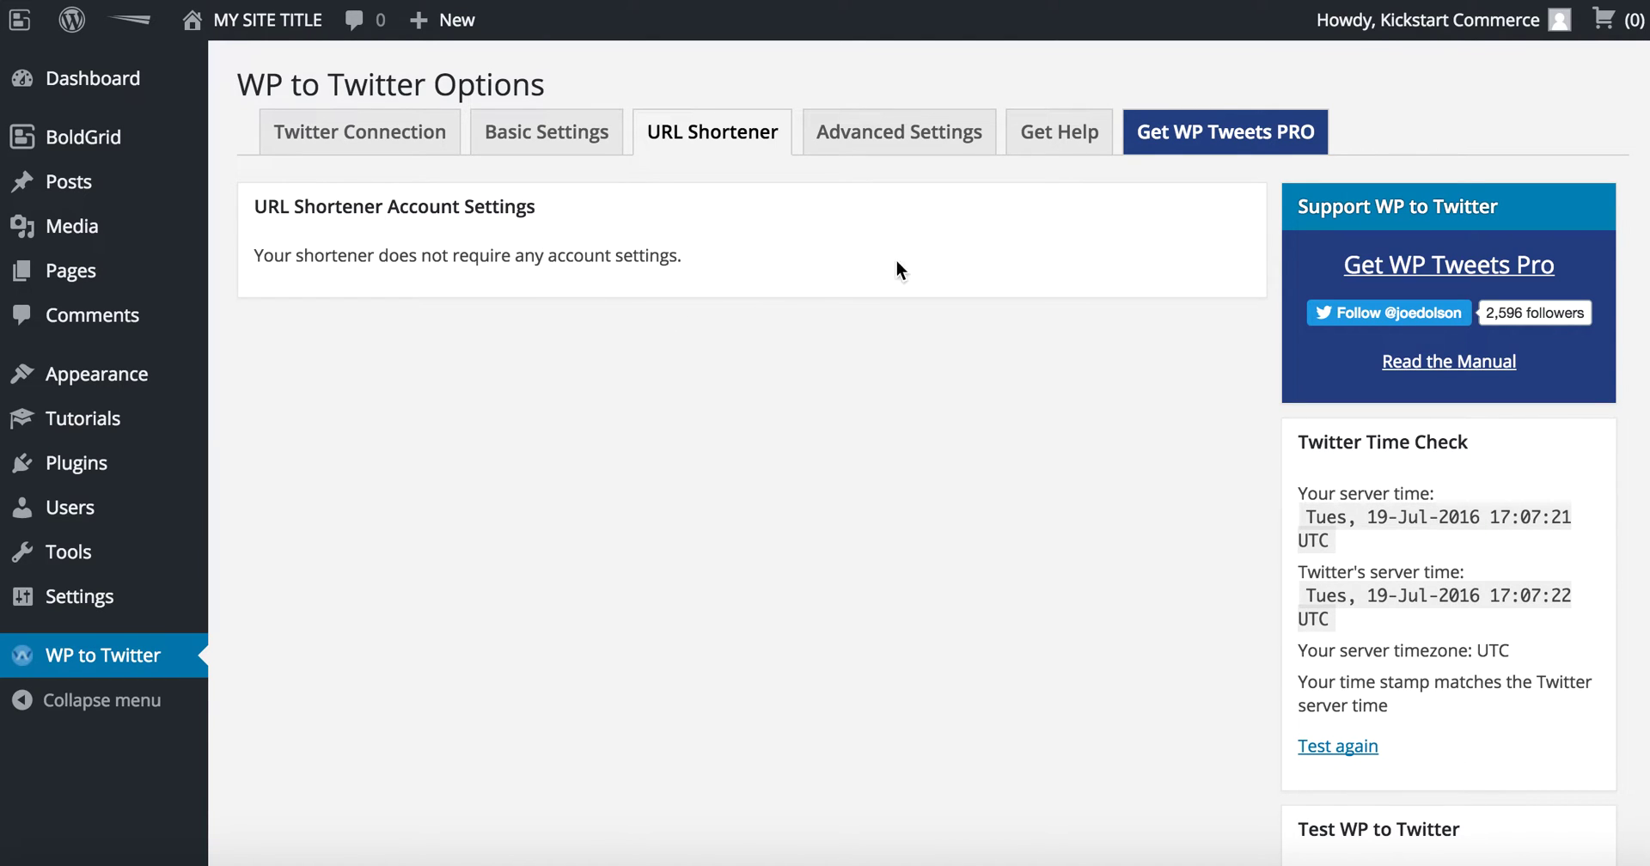
{"action": "left_click", "coordinate": [928, 148]}
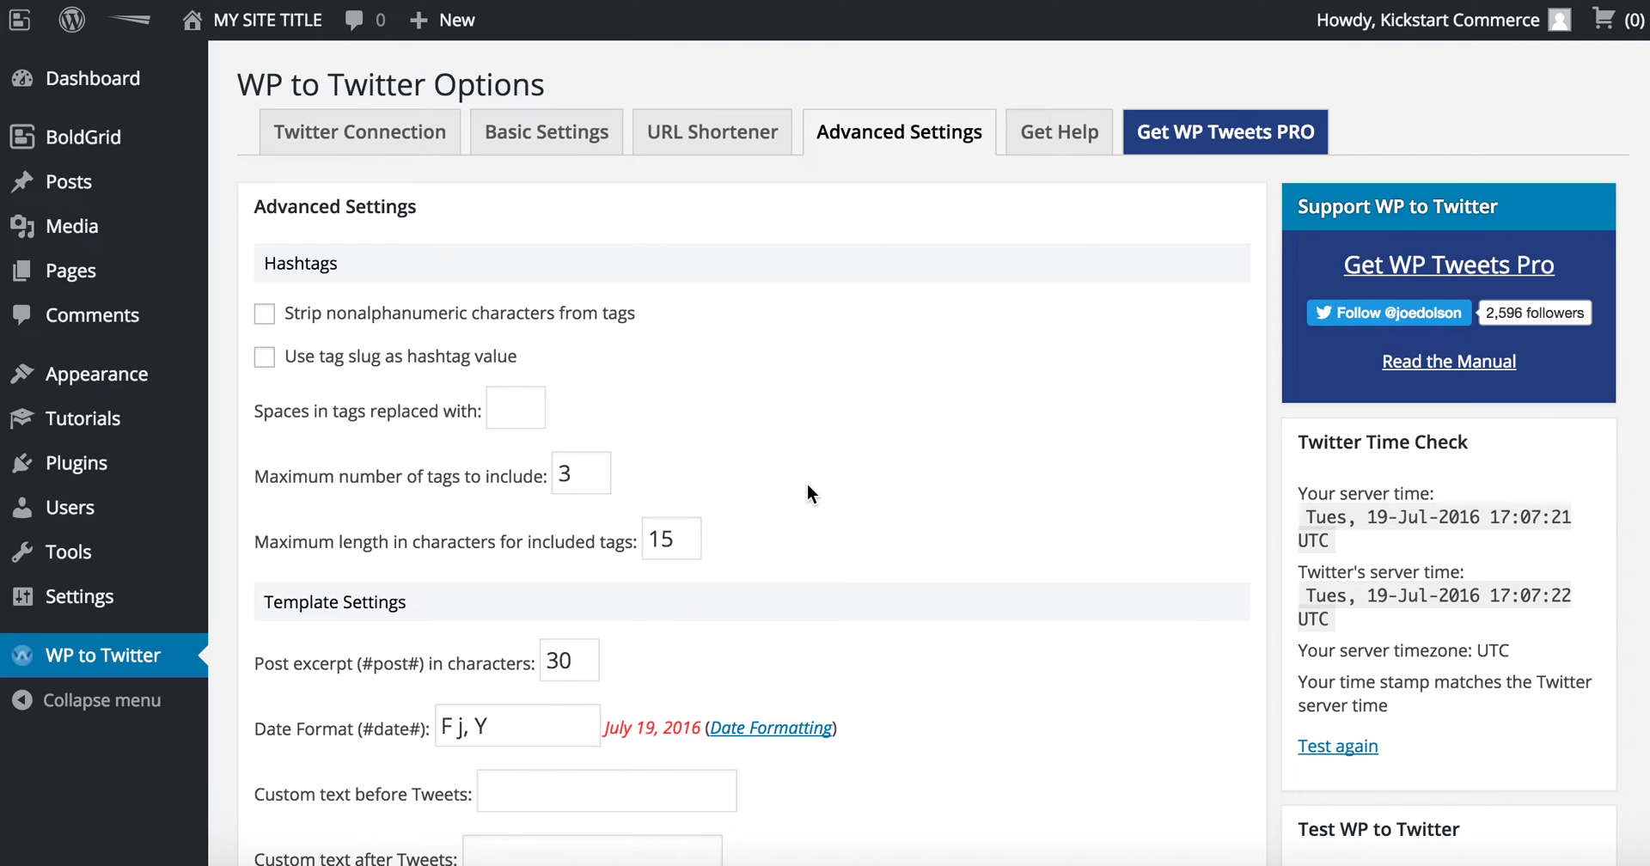
{"action": "scroll", "coordinate": [807, 483], "scroll_direction": "down", "scroll_amount": 6}
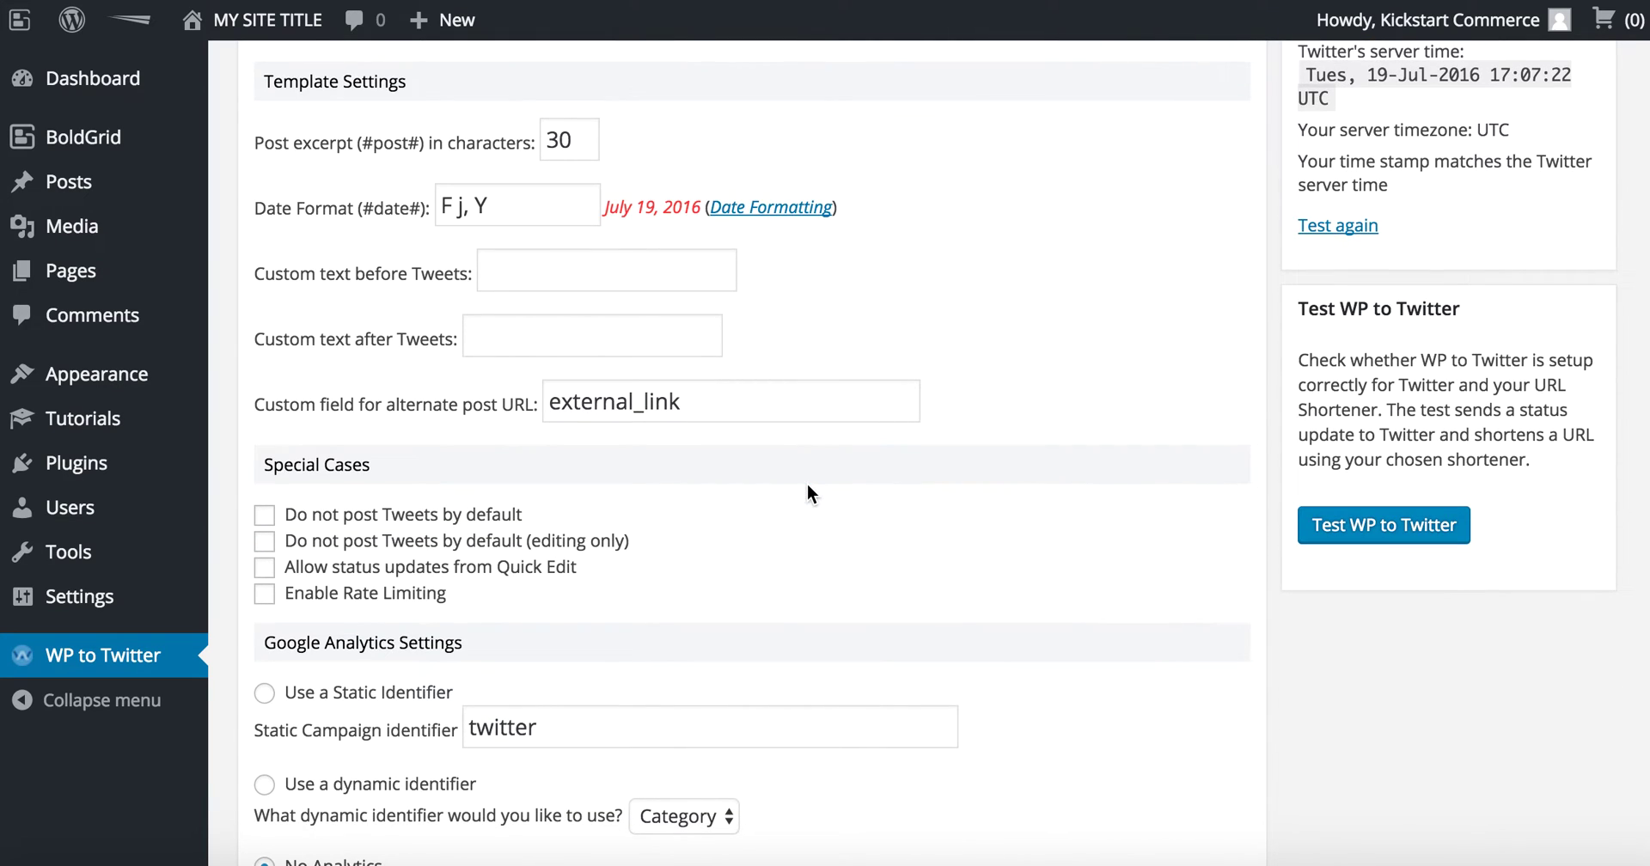
{"action": "scroll", "coordinate": [807, 483], "scroll_direction": "down", "scroll_amount": 7}
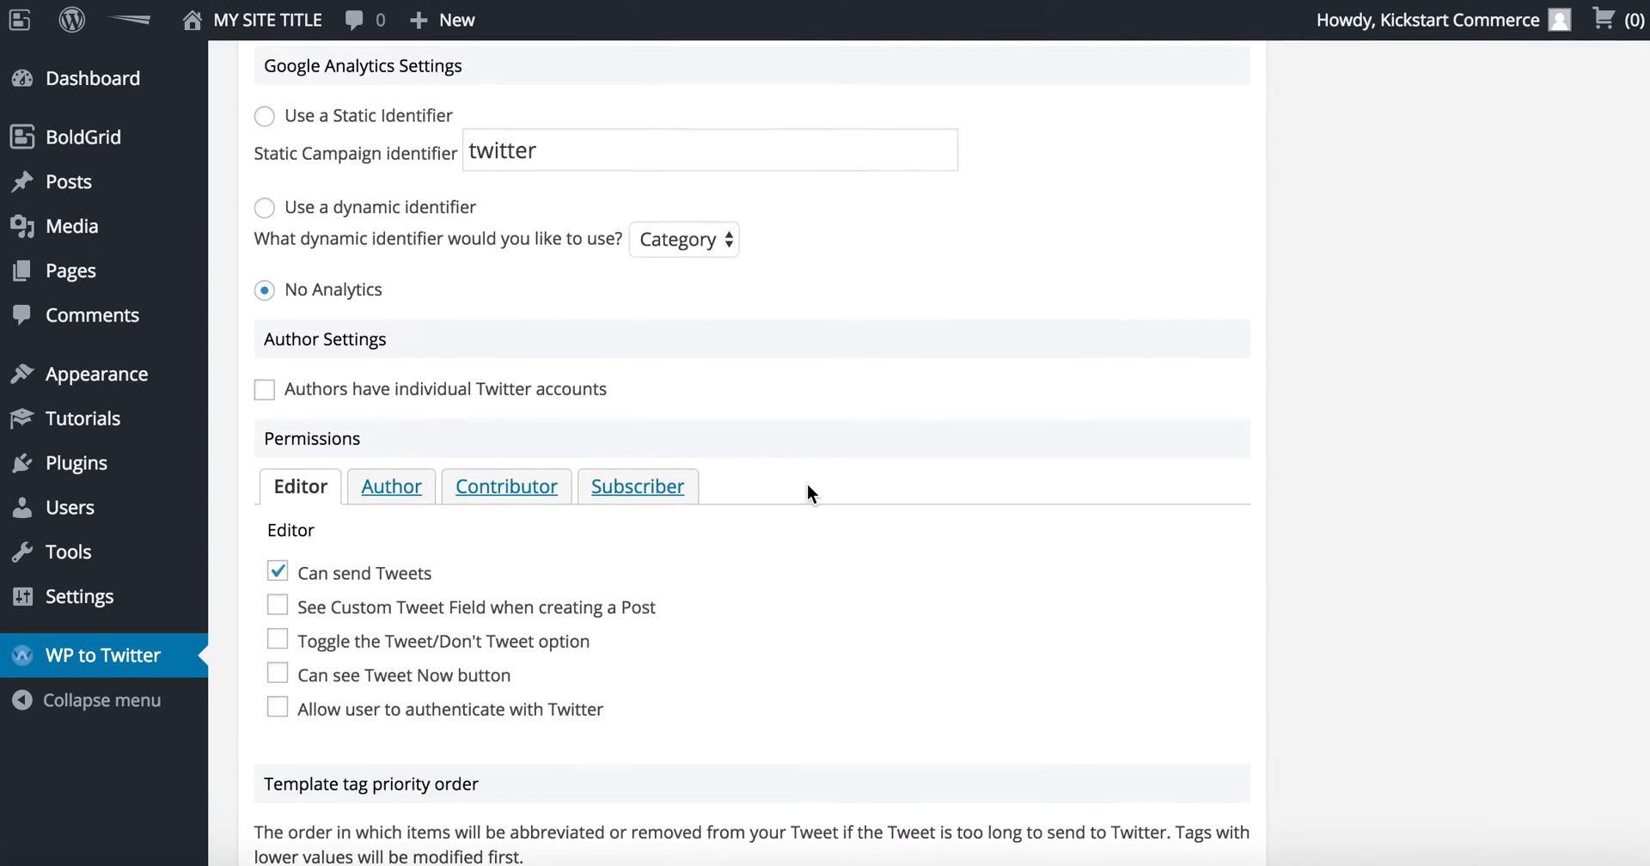
{"action": "scroll", "coordinate": [807, 483], "scroll_direction": "down", "scroll_amount": 5}
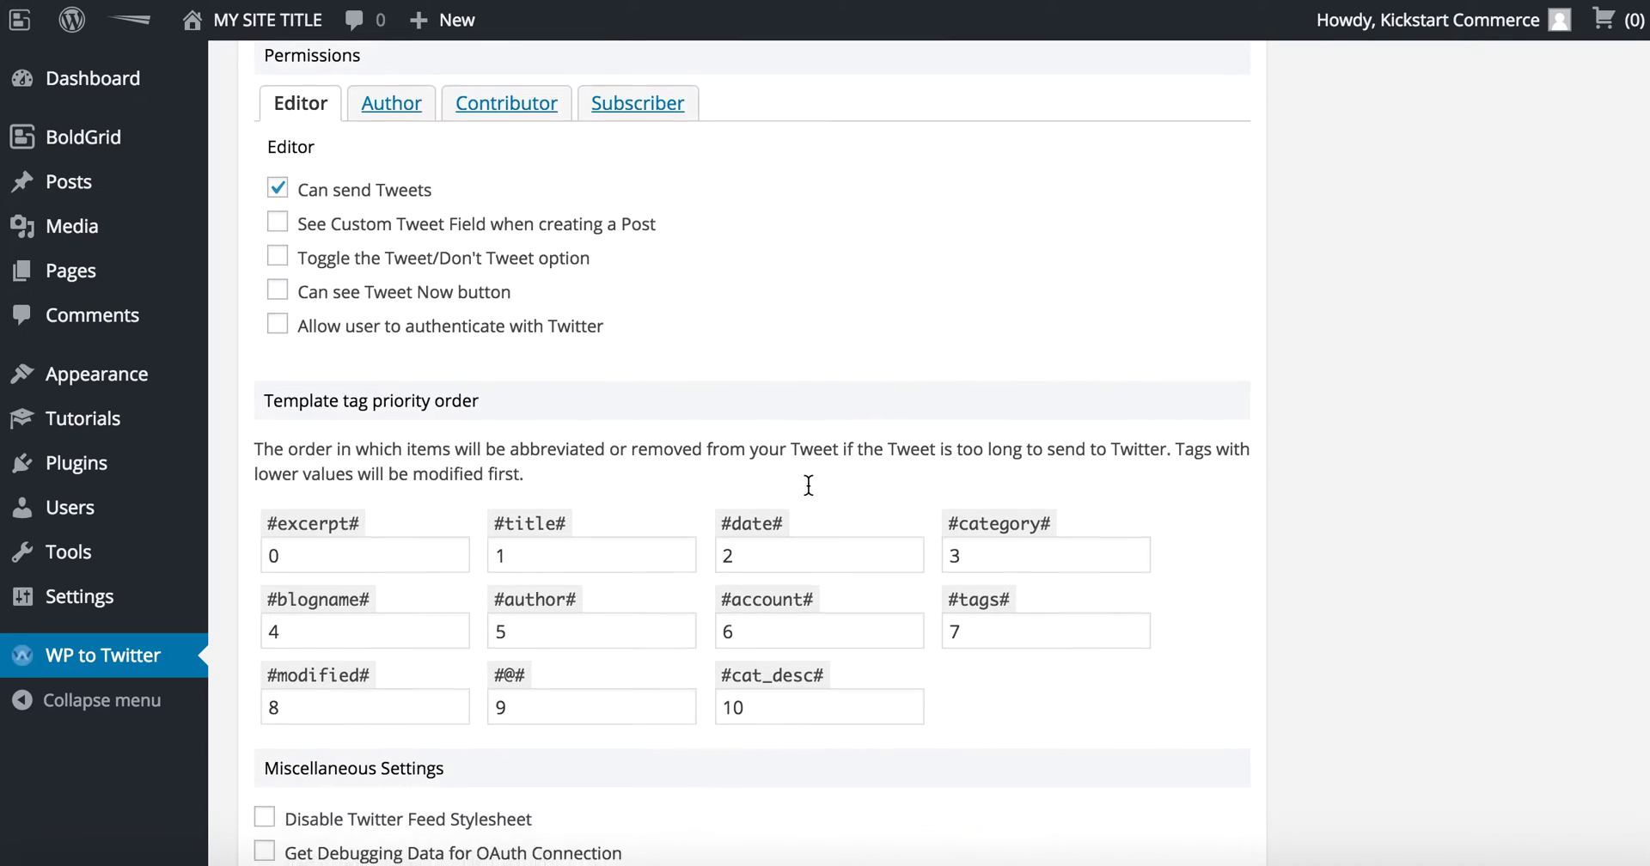
{"action": "scroll", "coordinate": [808, 485], "scroll_direction": "down", "scroll_amount": 3}
{"action": "scroll", "coordinate": [809, 490], "scroll_direction": "up", "scroll_amount": 11}
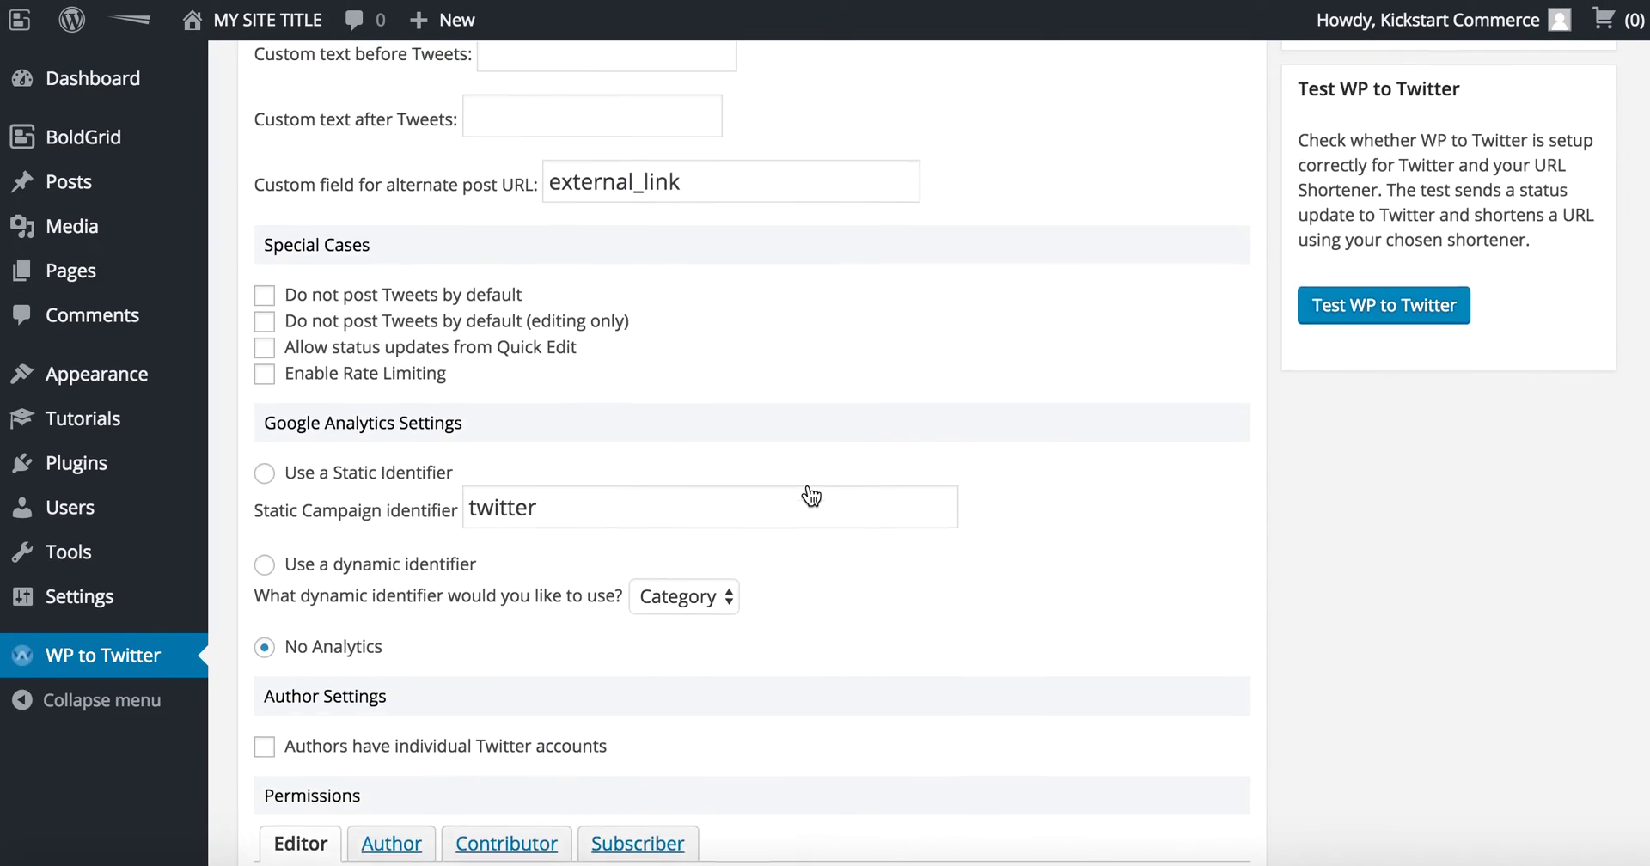
{"action": "scroll", "coordinate": [809, 490], "scroll_direction": "up", "scroll_amount": 9}
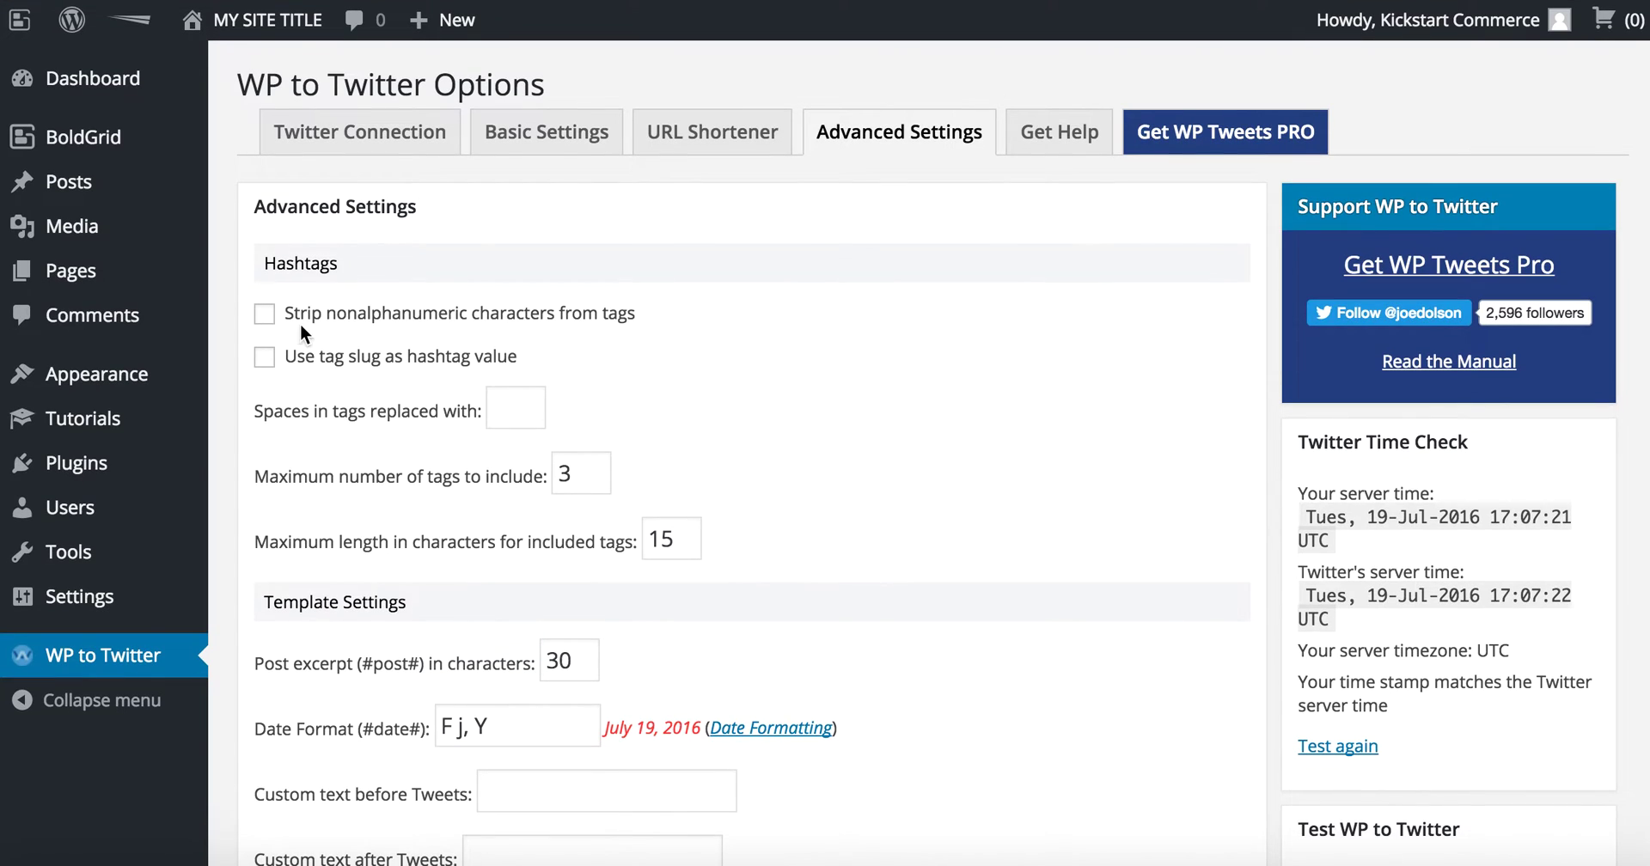
{"action": "mouse_move", "coordinate": [154, 183]}
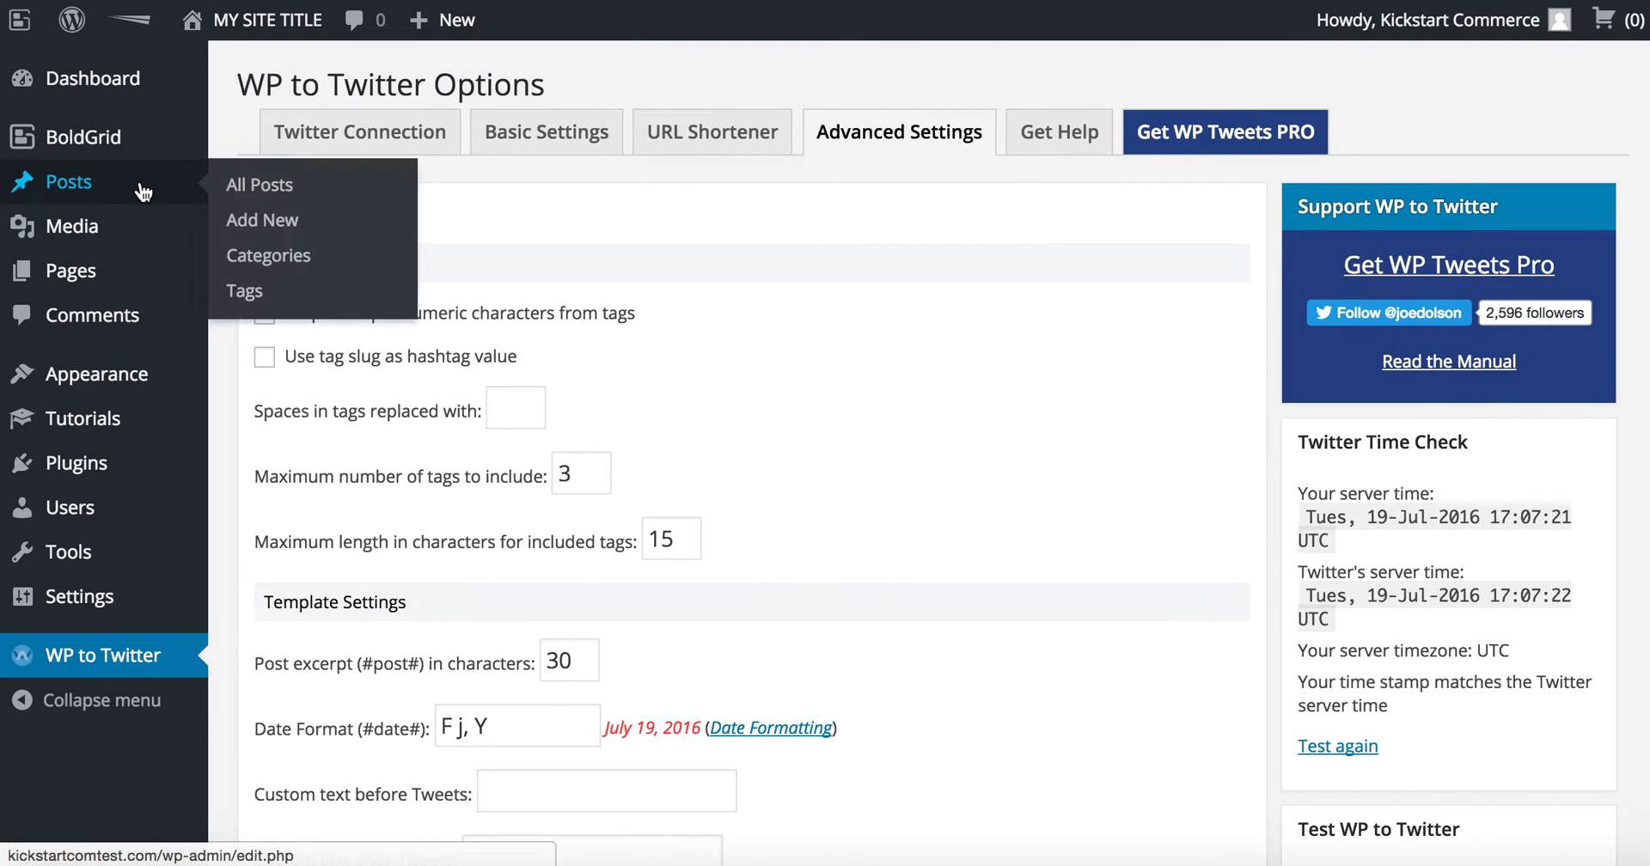
Step: Title the new post 'Test WP Post to Twitter'
{"action": "left_click", "coordinate": [279, 225]}
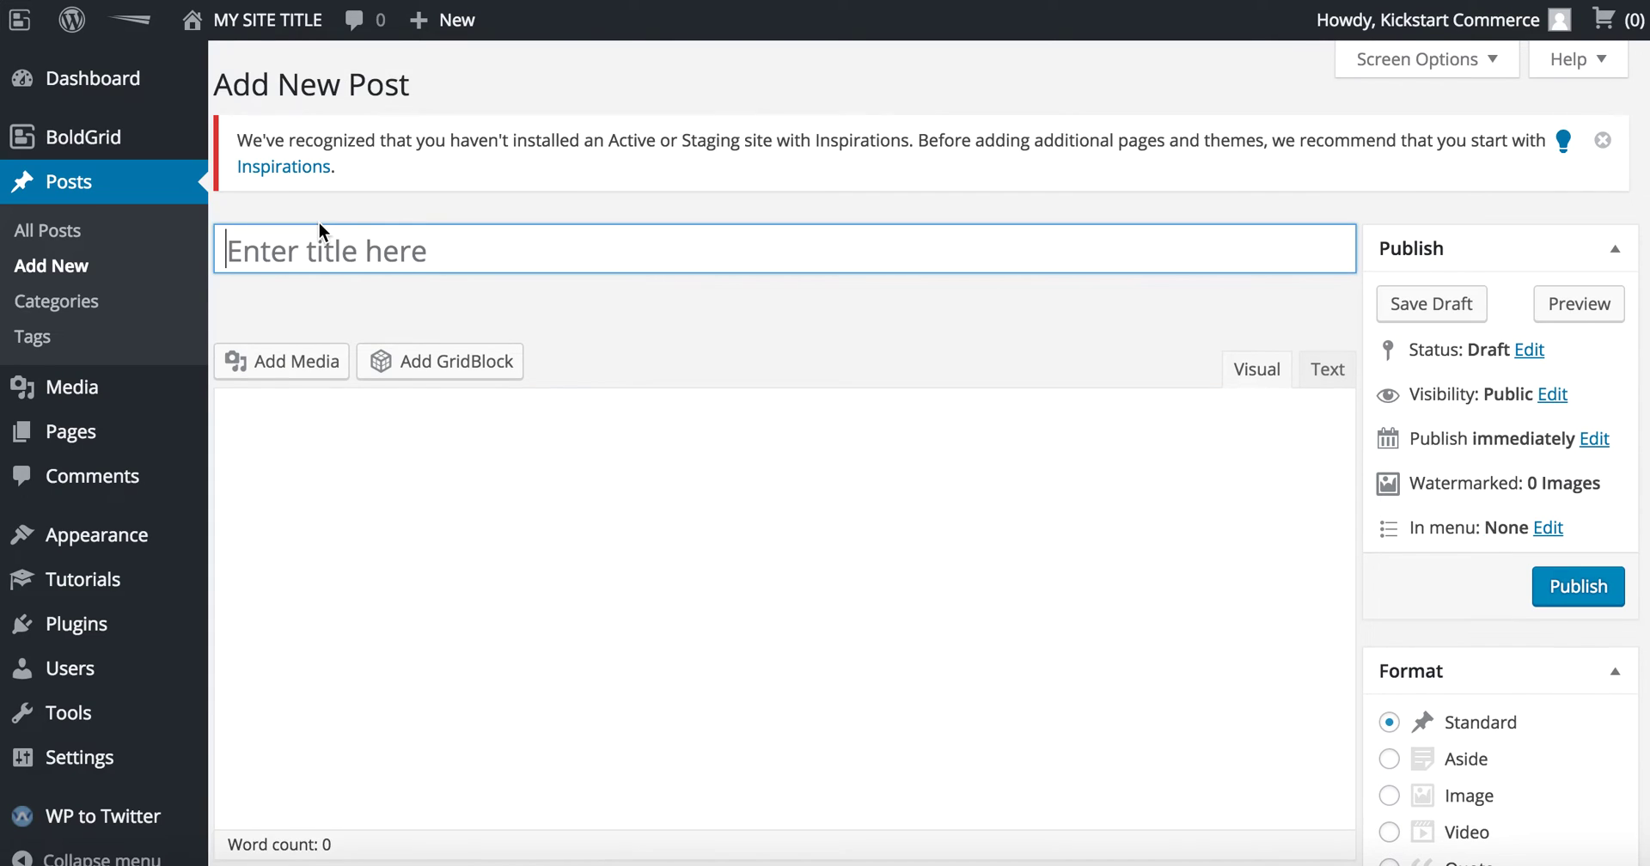
{"action": "type", "text": "Test"}
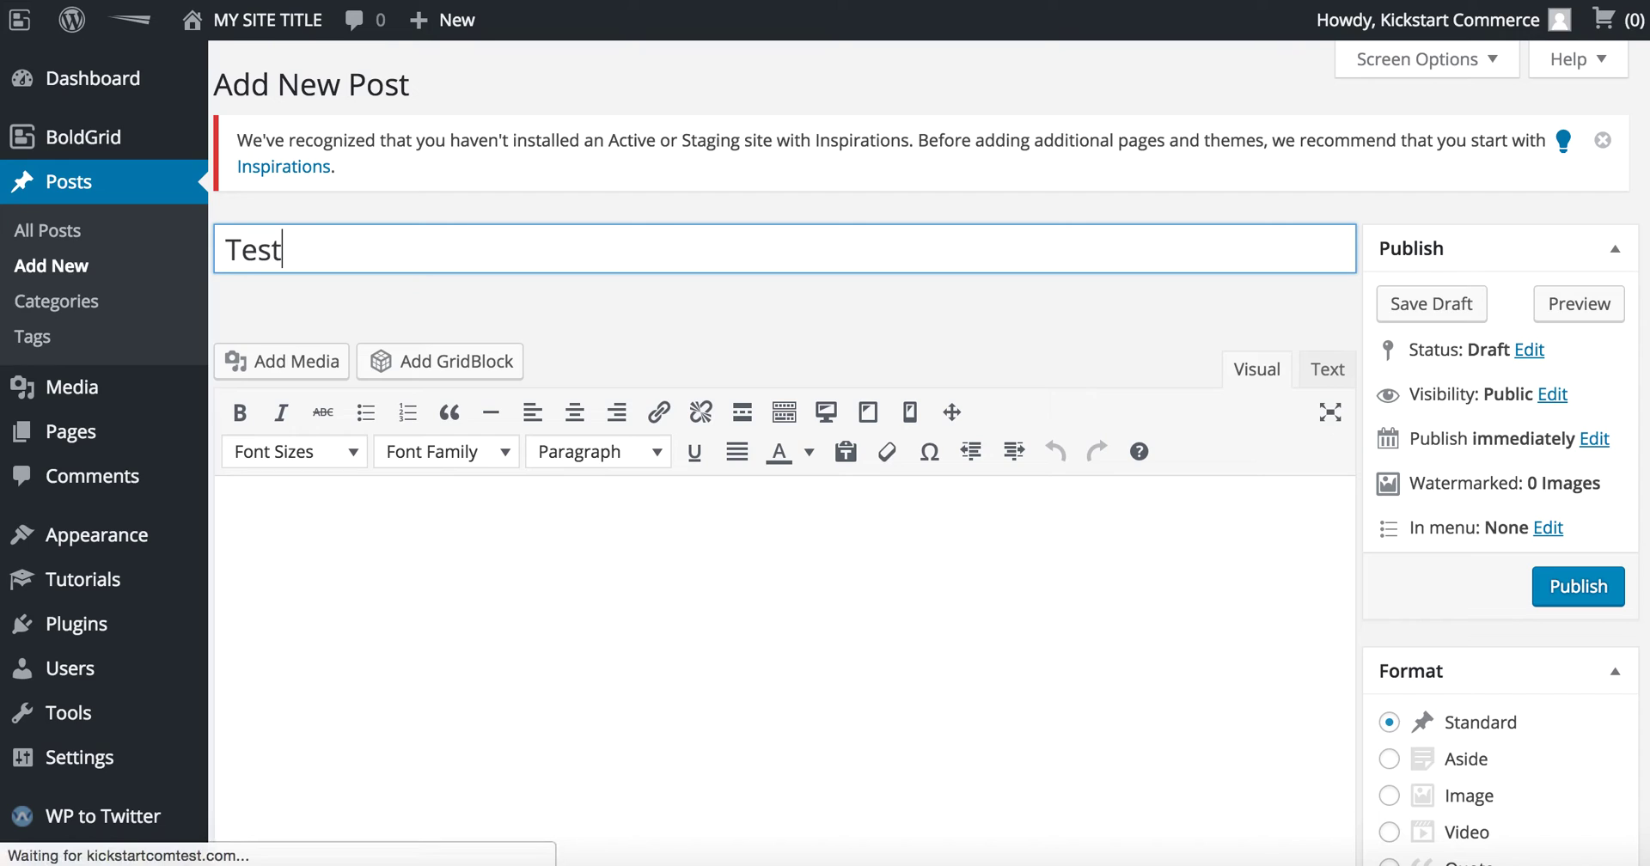
{"action": "left_click", "coordinate": [280, 534]}
{"action": "type", "text": "Post"}
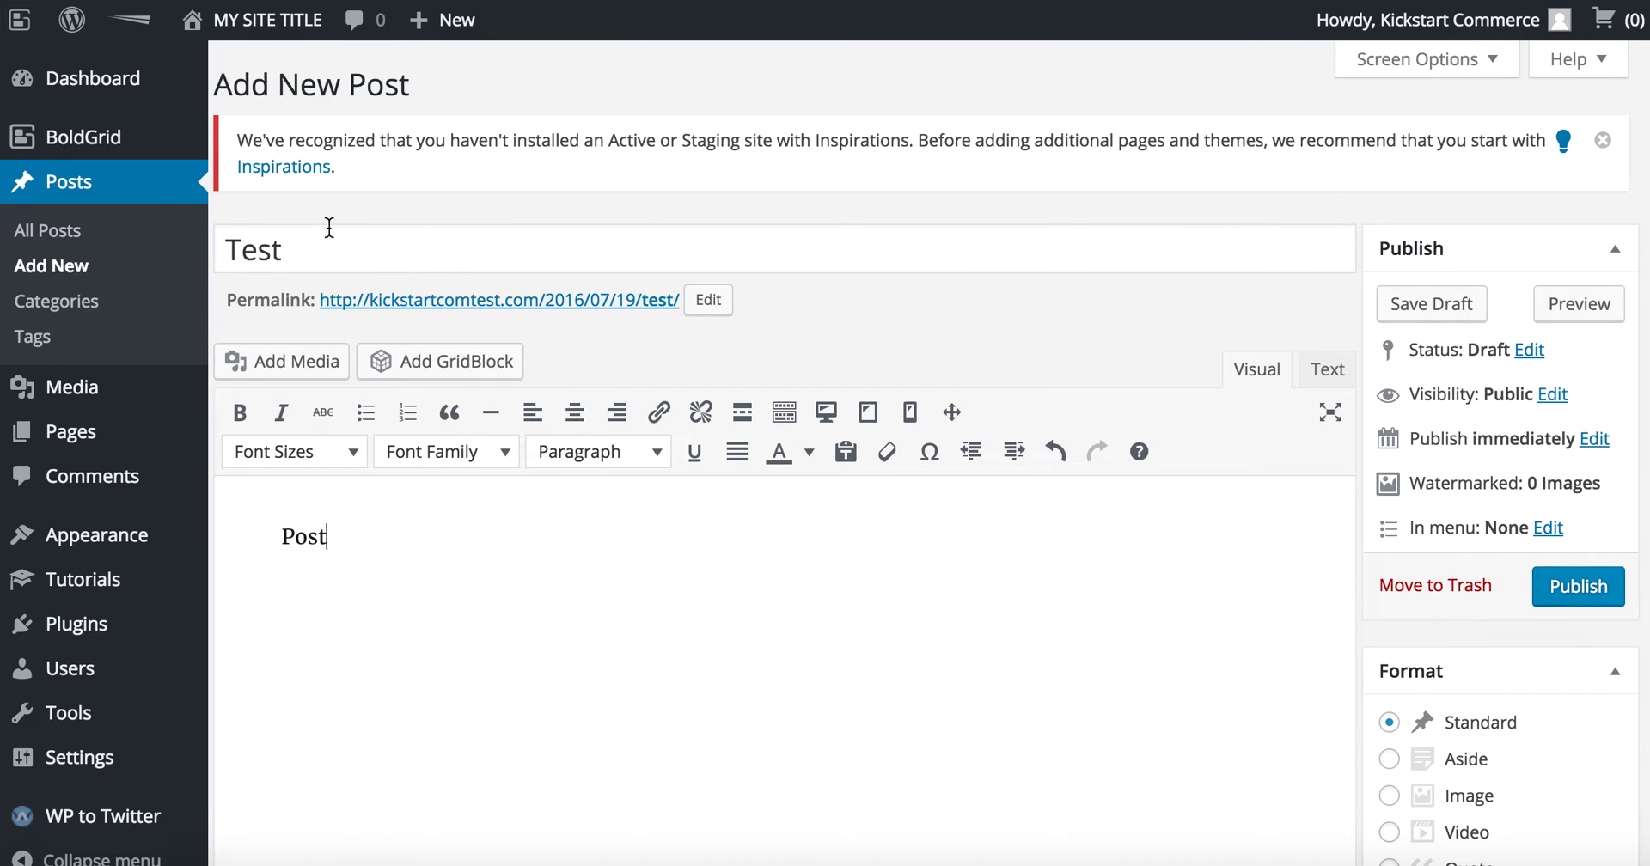
{"action": "left_click", "coordinate": [360, 254]}
{"action": "type", "text": "Post"}
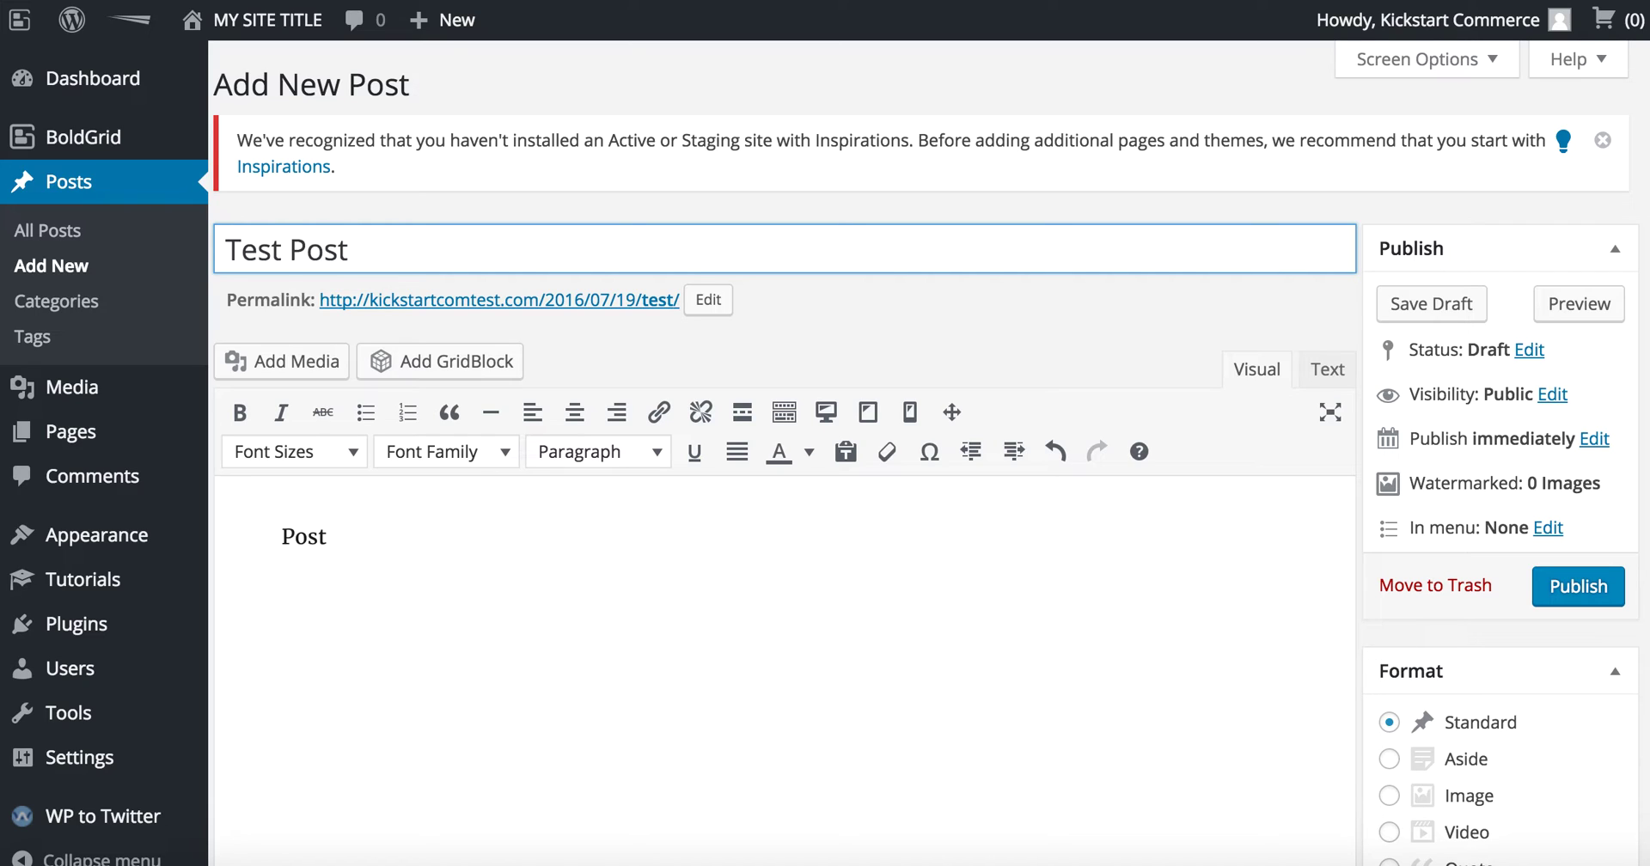
{"action": "key", "text": "BackSpace"}
{"action": "key", "text": "BackSpace"}
{"action": "key", "text": "BackSpace"}
{"action": "key", "text": "BackSpace"}
{"action": "type", "text": "WP Post to T"}
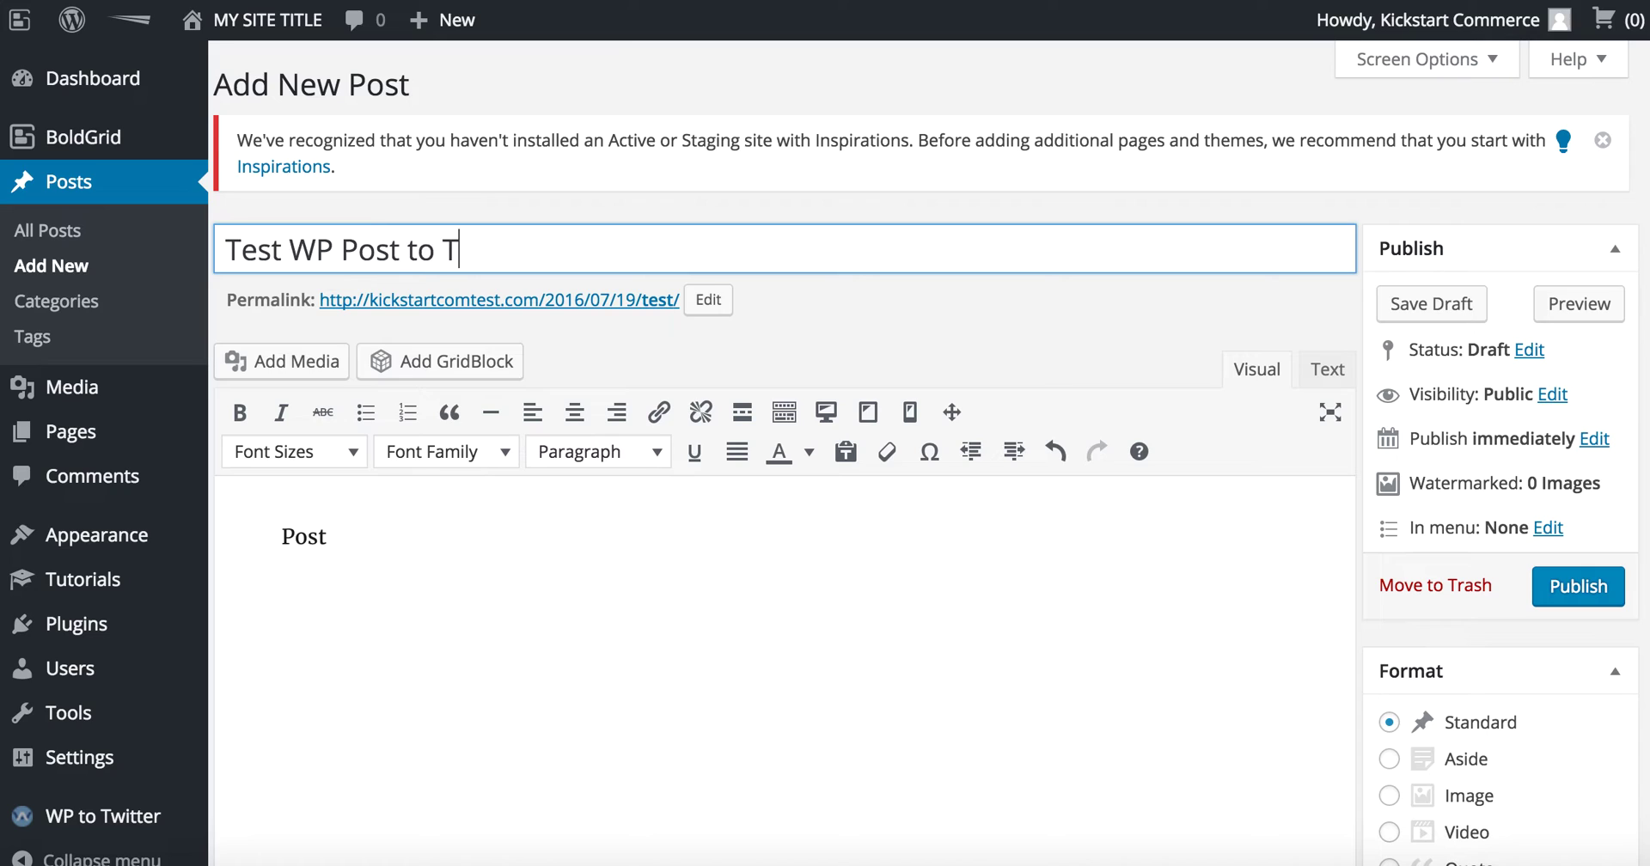
{"action": "type", "text": "witter"}
Step: Replace the body placeholder with 'This is a WP post to twitter.'
{"action": "left_click_drag", "start_coordinate": [331, 540], "coordinate": [189, 526]}
{"action": "mouse_move", "coordinate": [189, 531]}
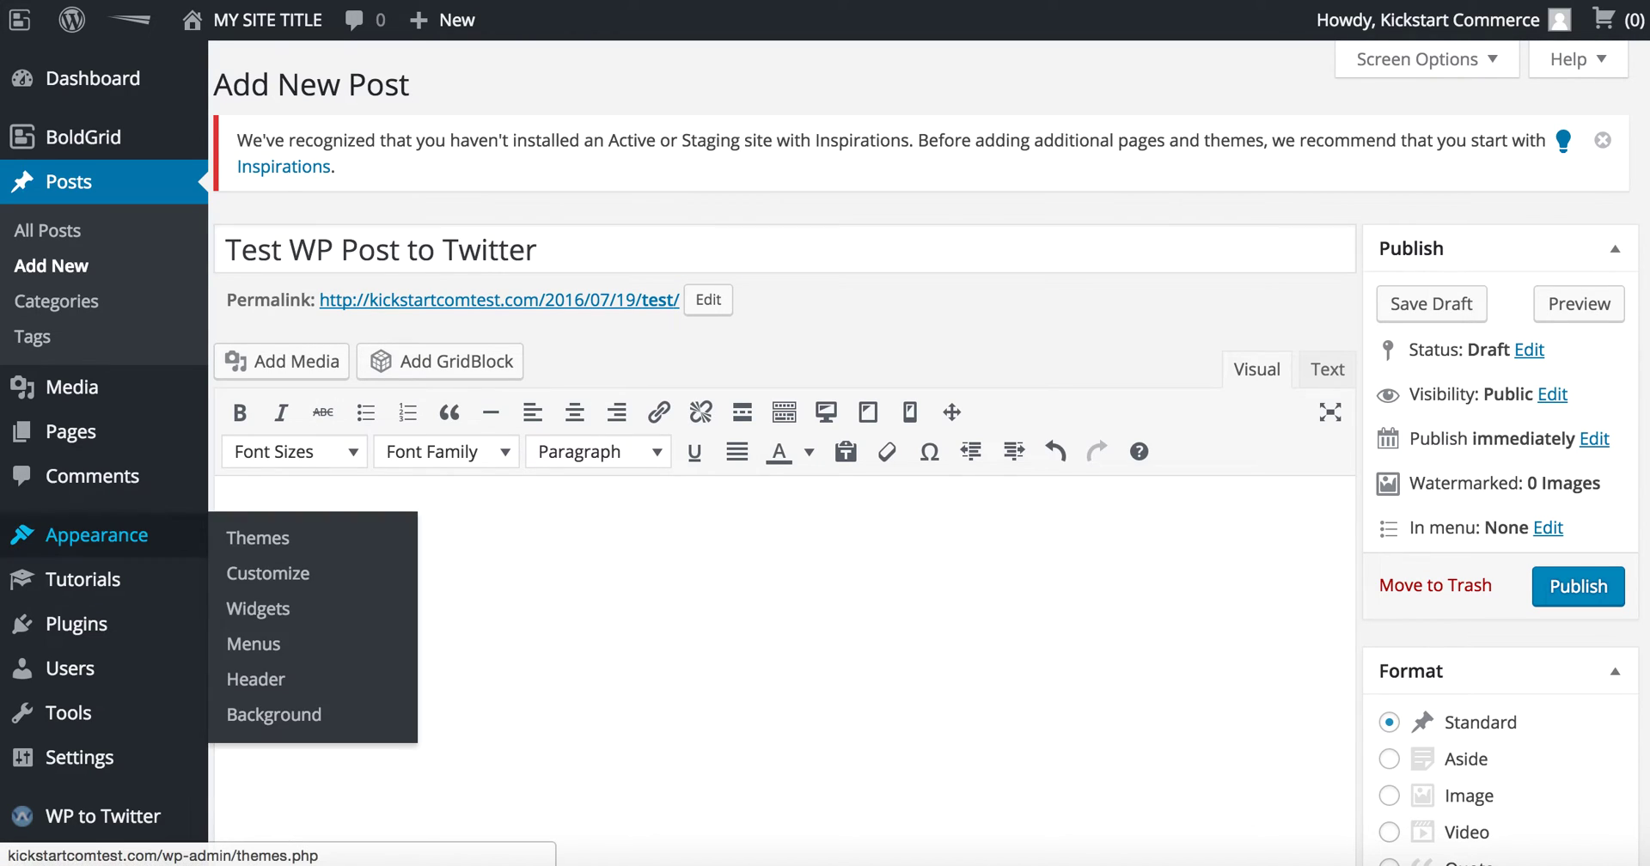
{"action": "type", "text": "This"}
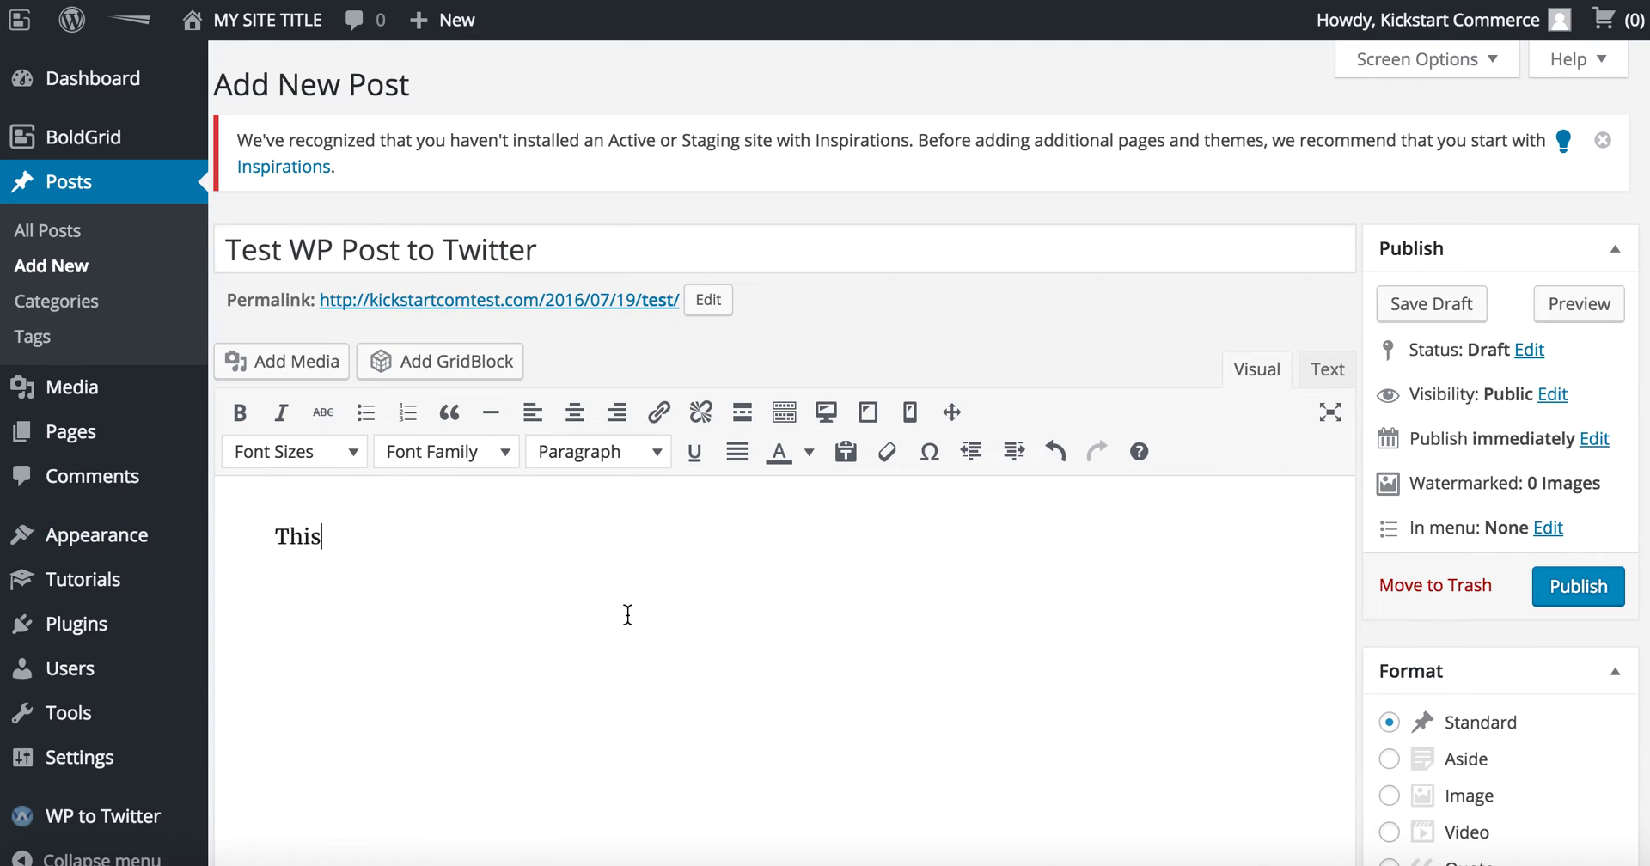
{"action": "type", "text": " is a WP post"}
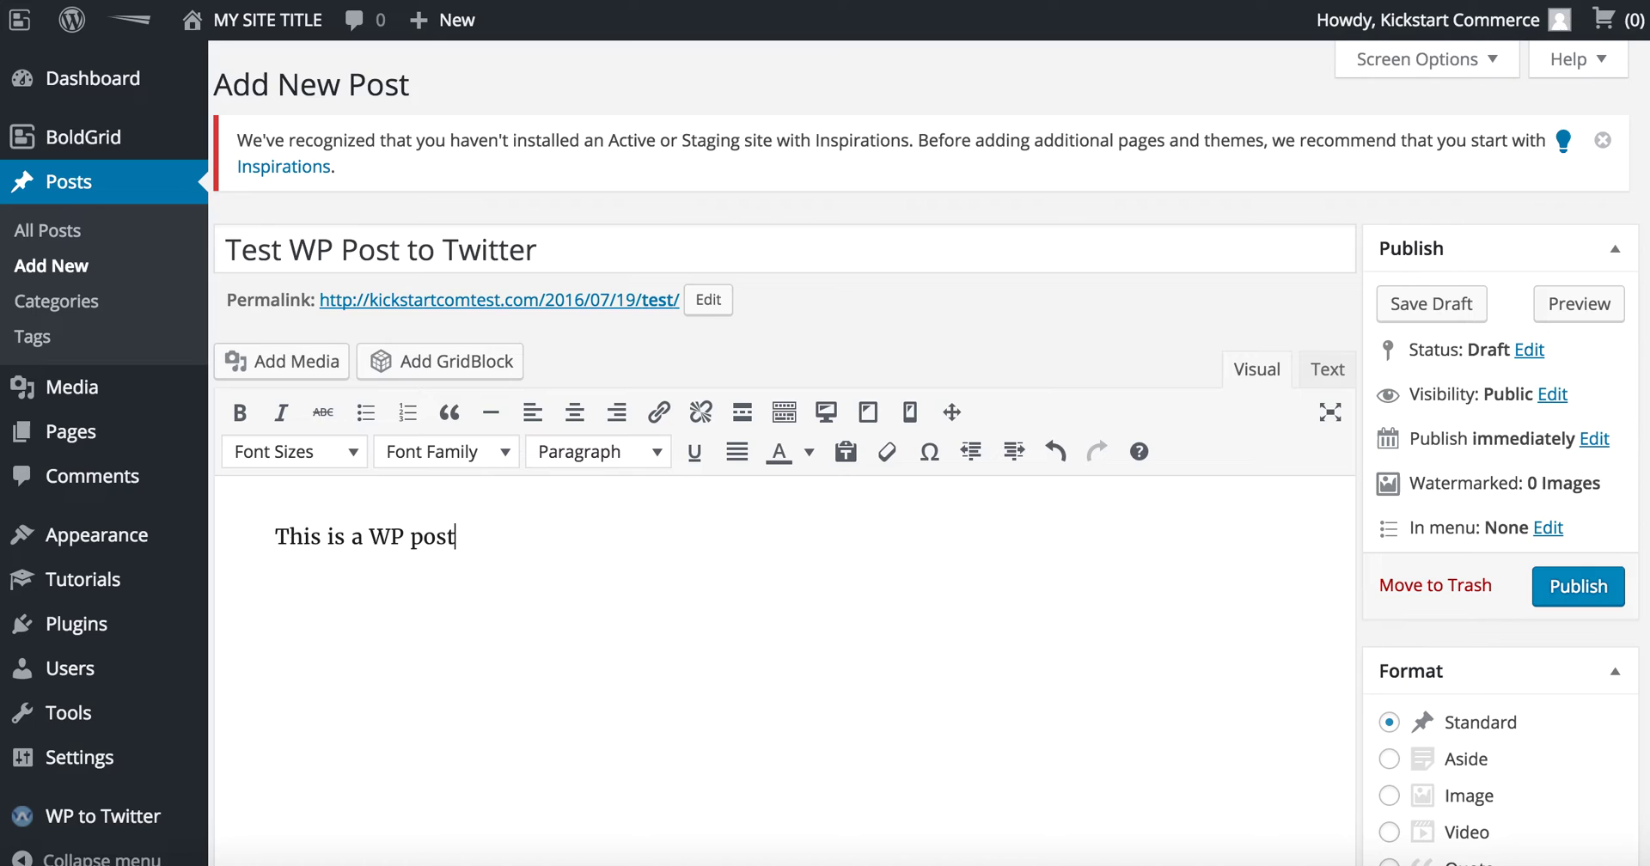
{"action": "type", "text": " to twitter."}
Step: Change the publish minutes to 14 so the post is scheduled for Jul 19, 2016 at 17:14
{"action": "left_click", "coordinate": [1592, 440]}
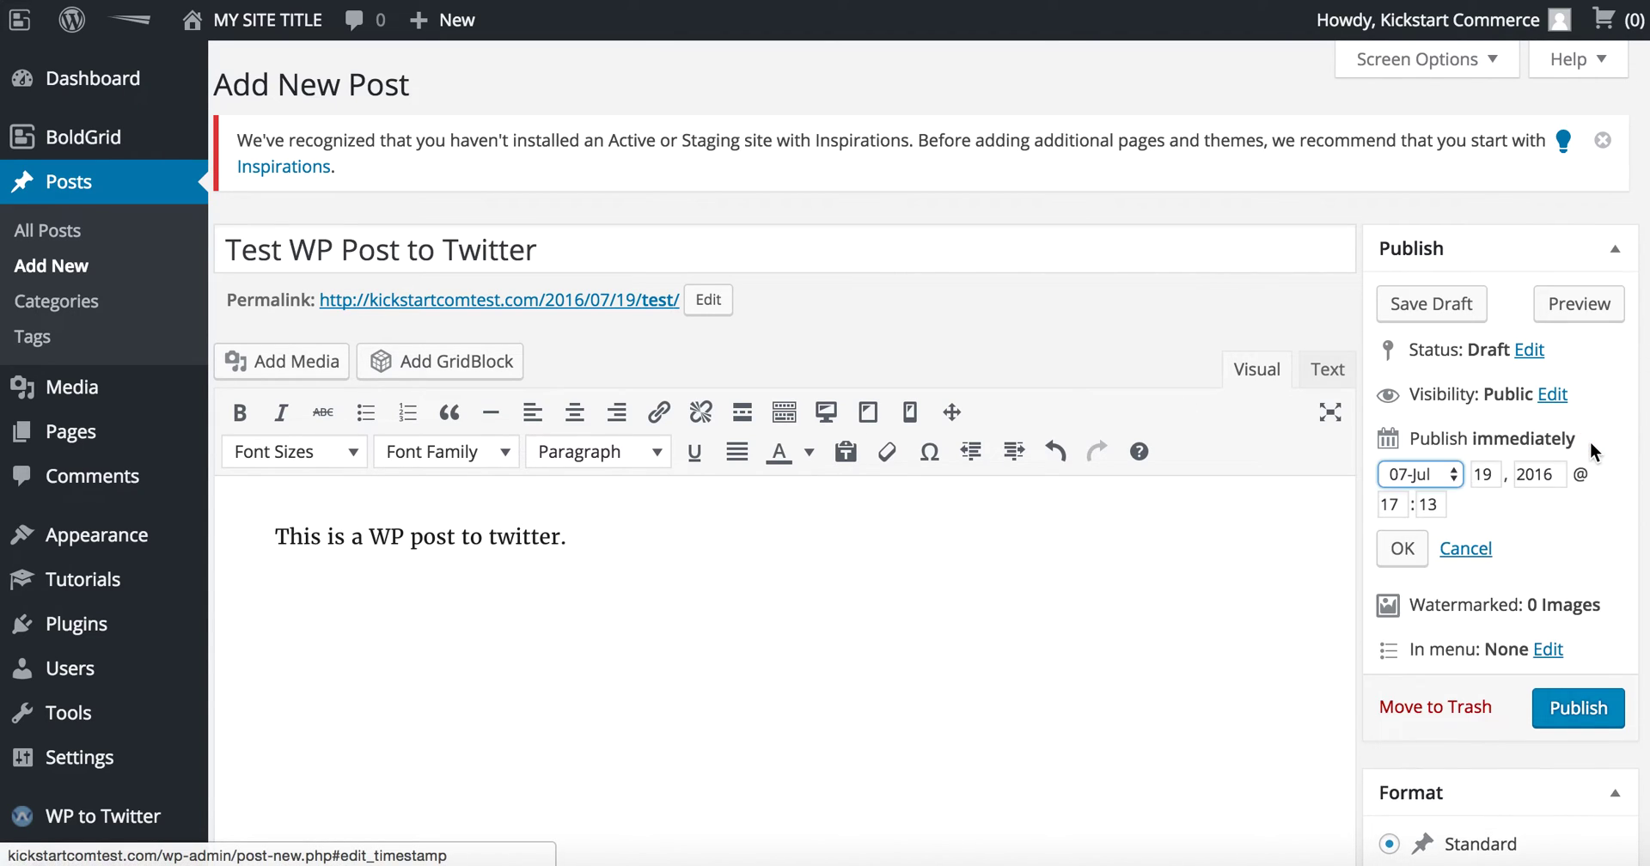
{"action": "left_click", "coordinate": [1440, 504]}
{"action": "key", "text": "BackSpace"}
{"action": "type", "text": "5"}
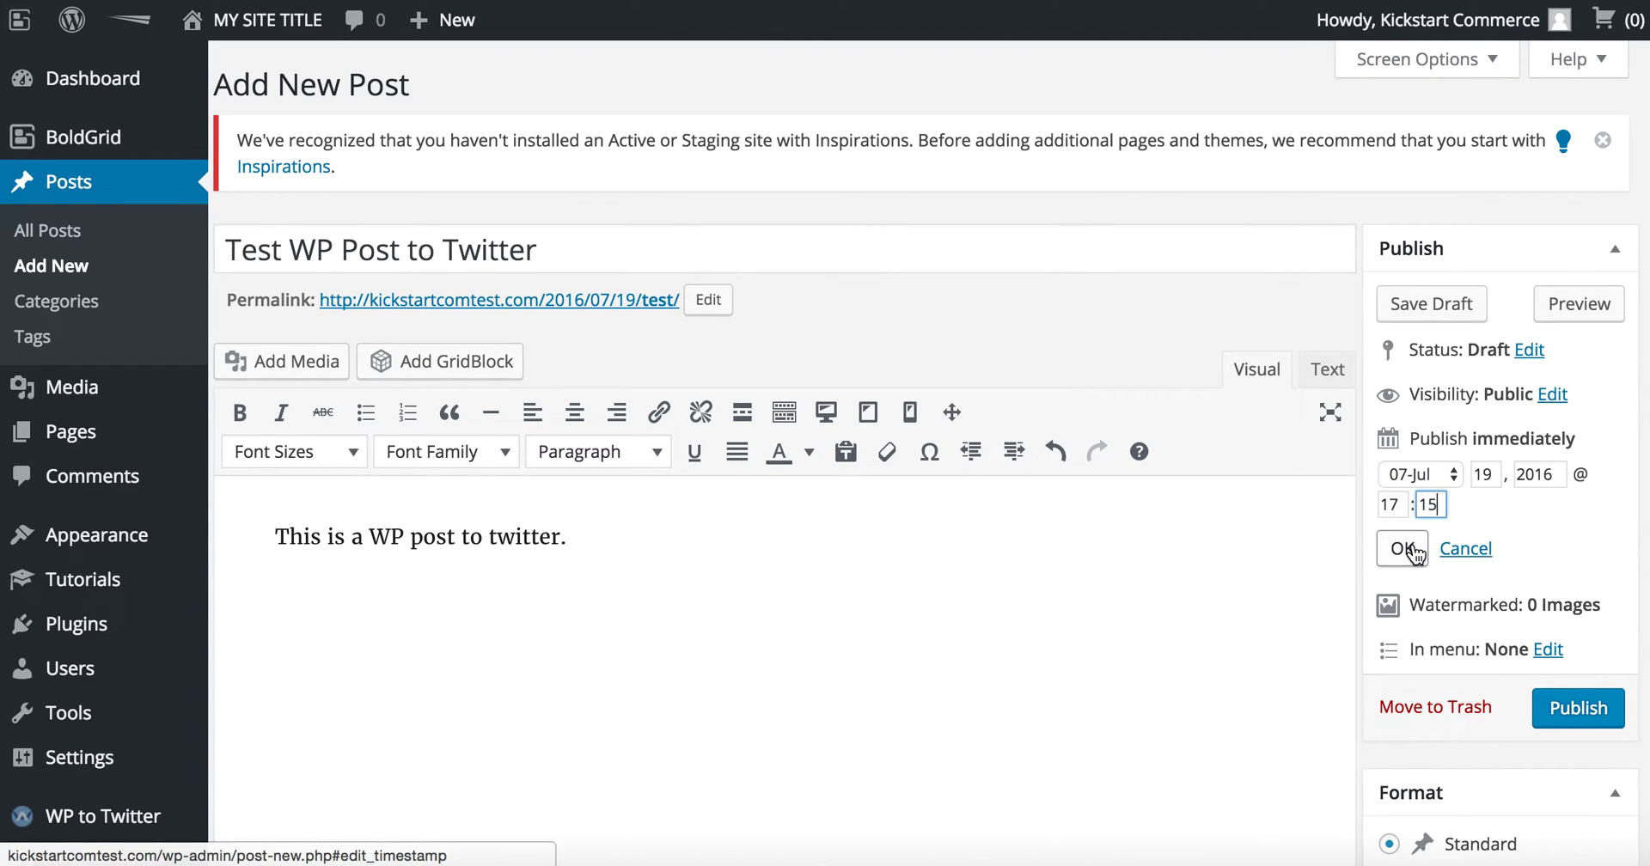
{"action": "key", "text": "BackSpace"}
{"action": "type", "text": "4"}
{"action": "left_click", "coordinate": [1402, 548]}
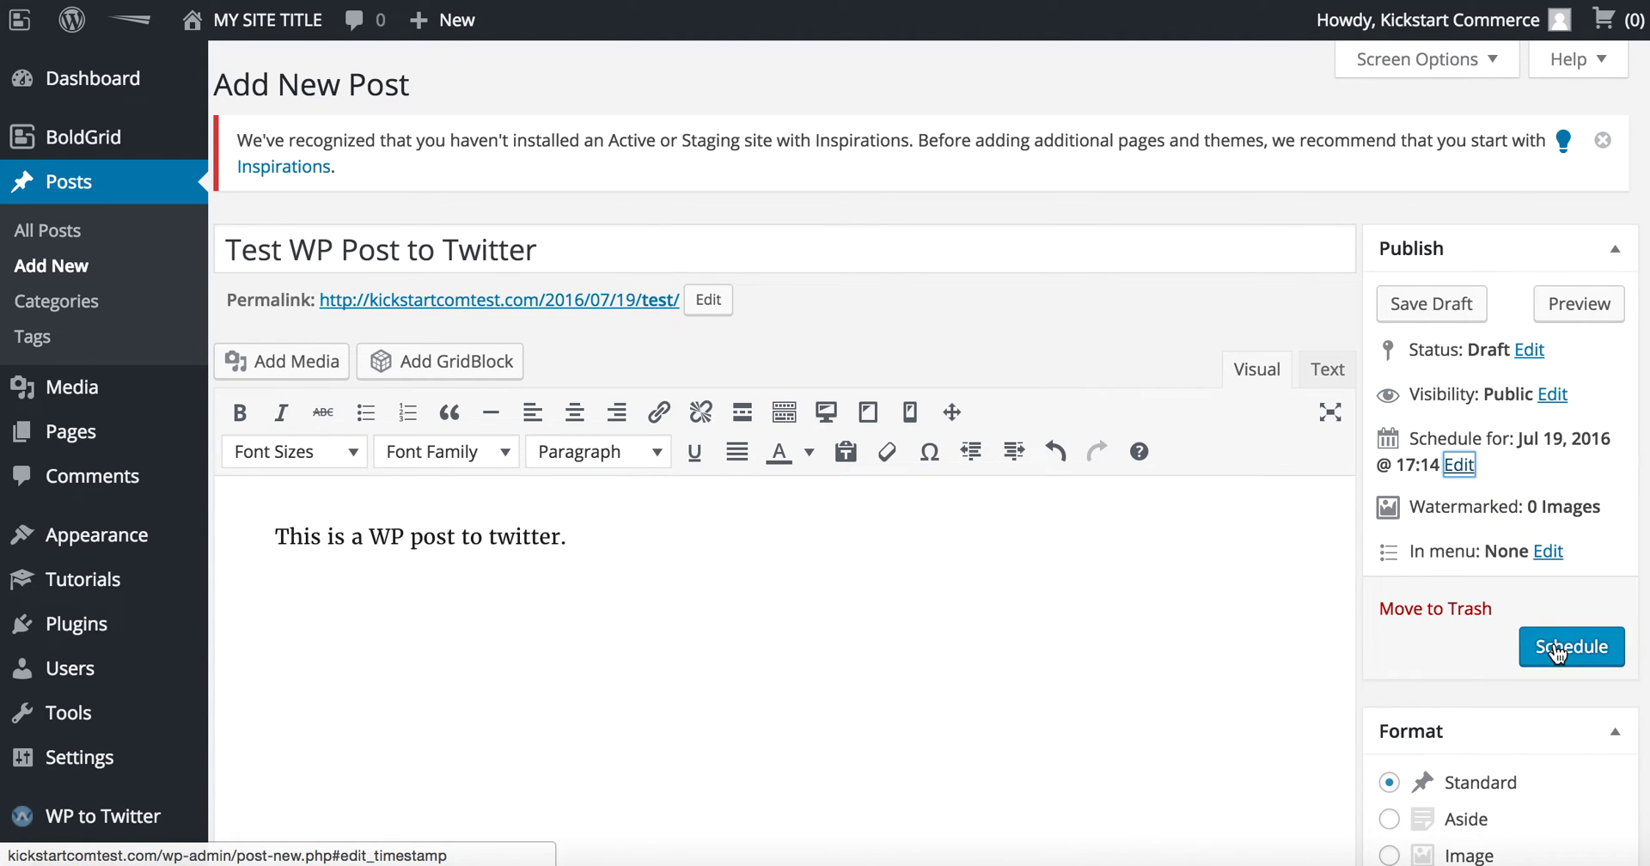
Step: Scroll down to check the WP to Twitter box for the post
{"action": "scroll", "coordinate": [1375, 615], "scroll_direction": "down", "scroll_amount": 15}
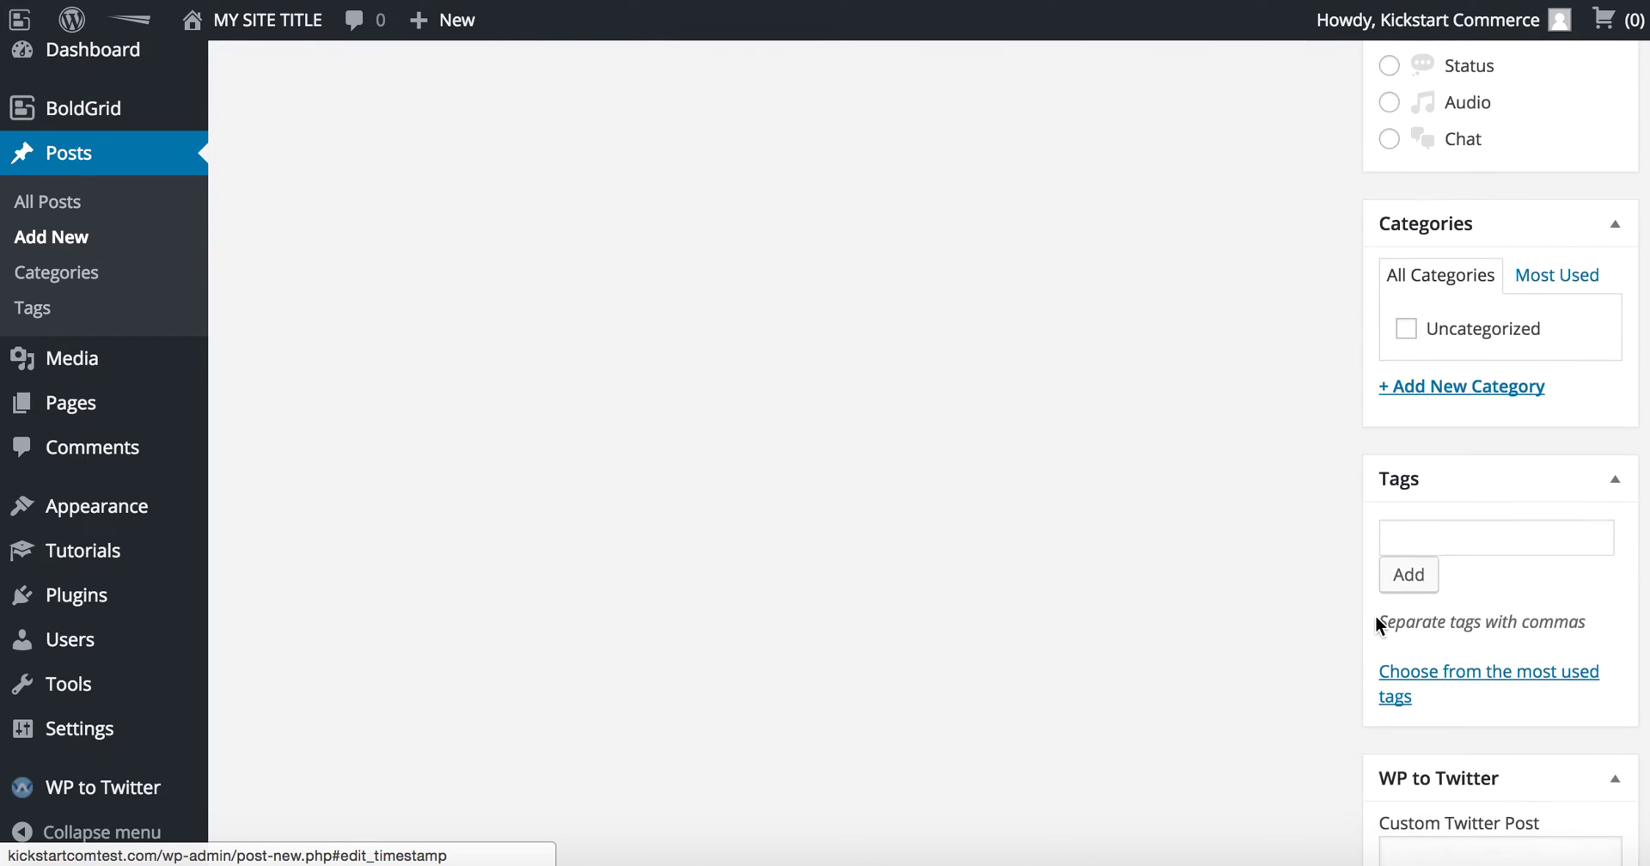
{"action": "scroll", "coordinate": [1374, 615], "scroll_direction": "down", "scroll_amount": 5}
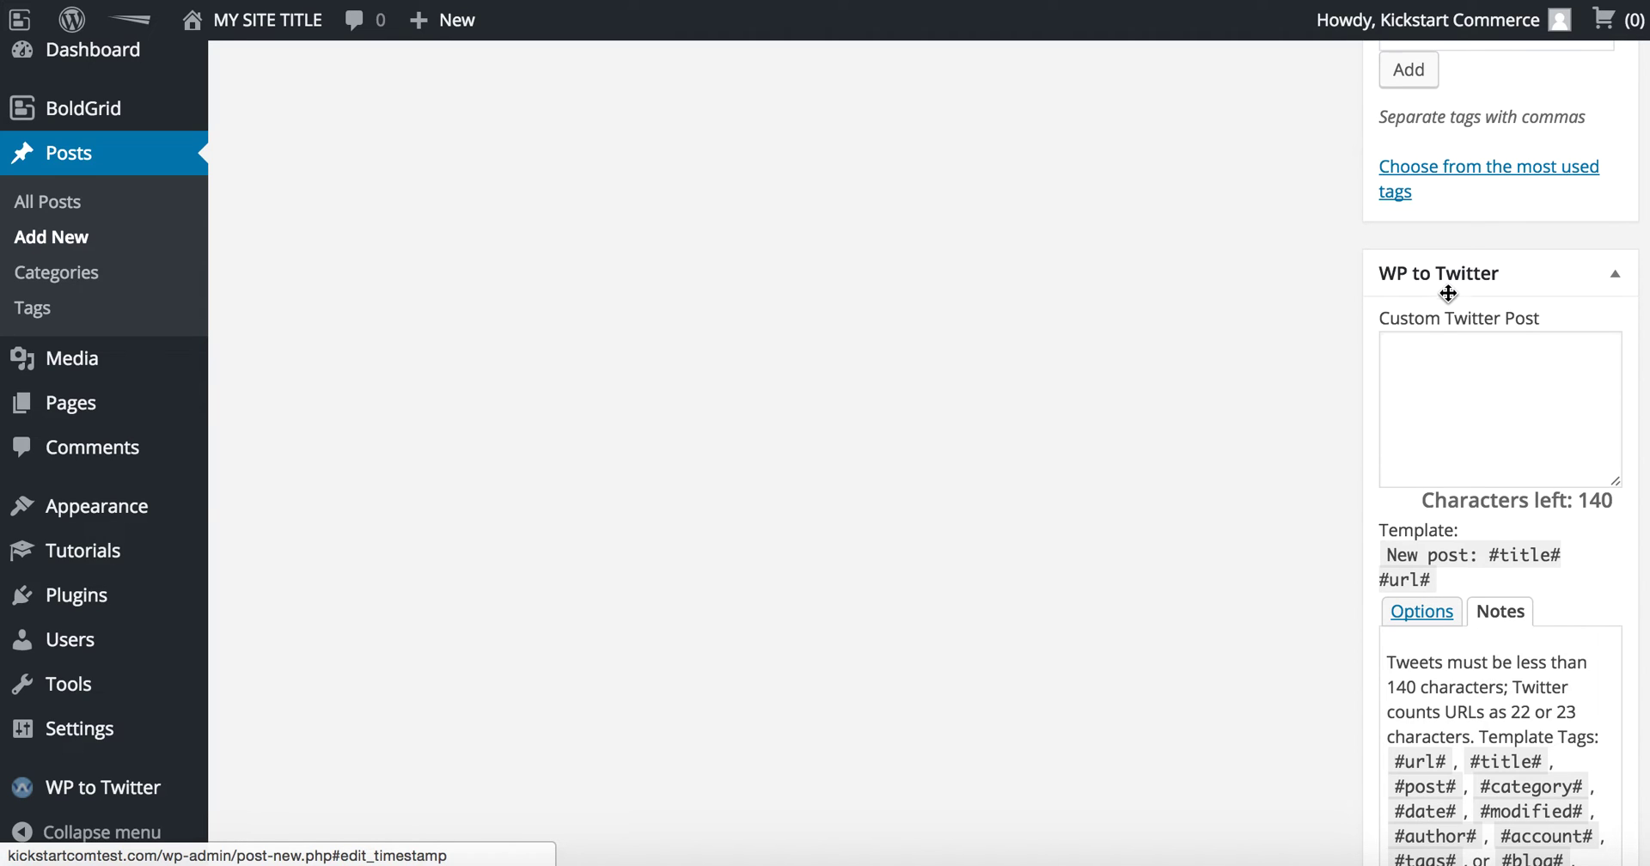
{"action": "scroll", "coordinate": [1342, 537], "scroll_direction": "down", "scroll_amount": 3}
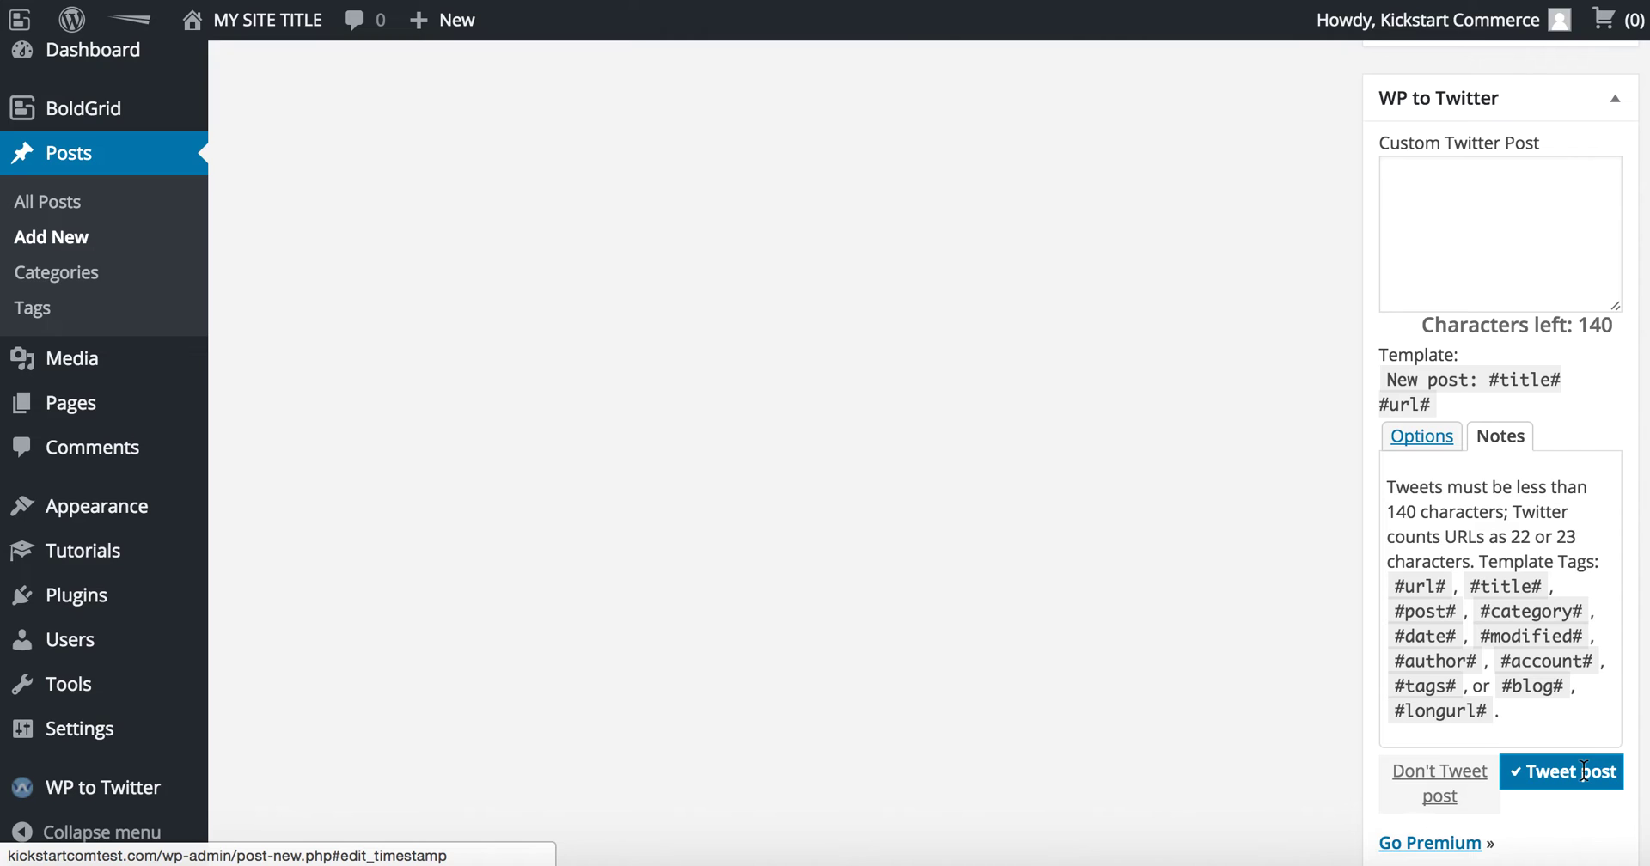
{"action": "scroll", "coordinate": [1583, 770], "scroll_direction": "up", "scroll_amount": 15}
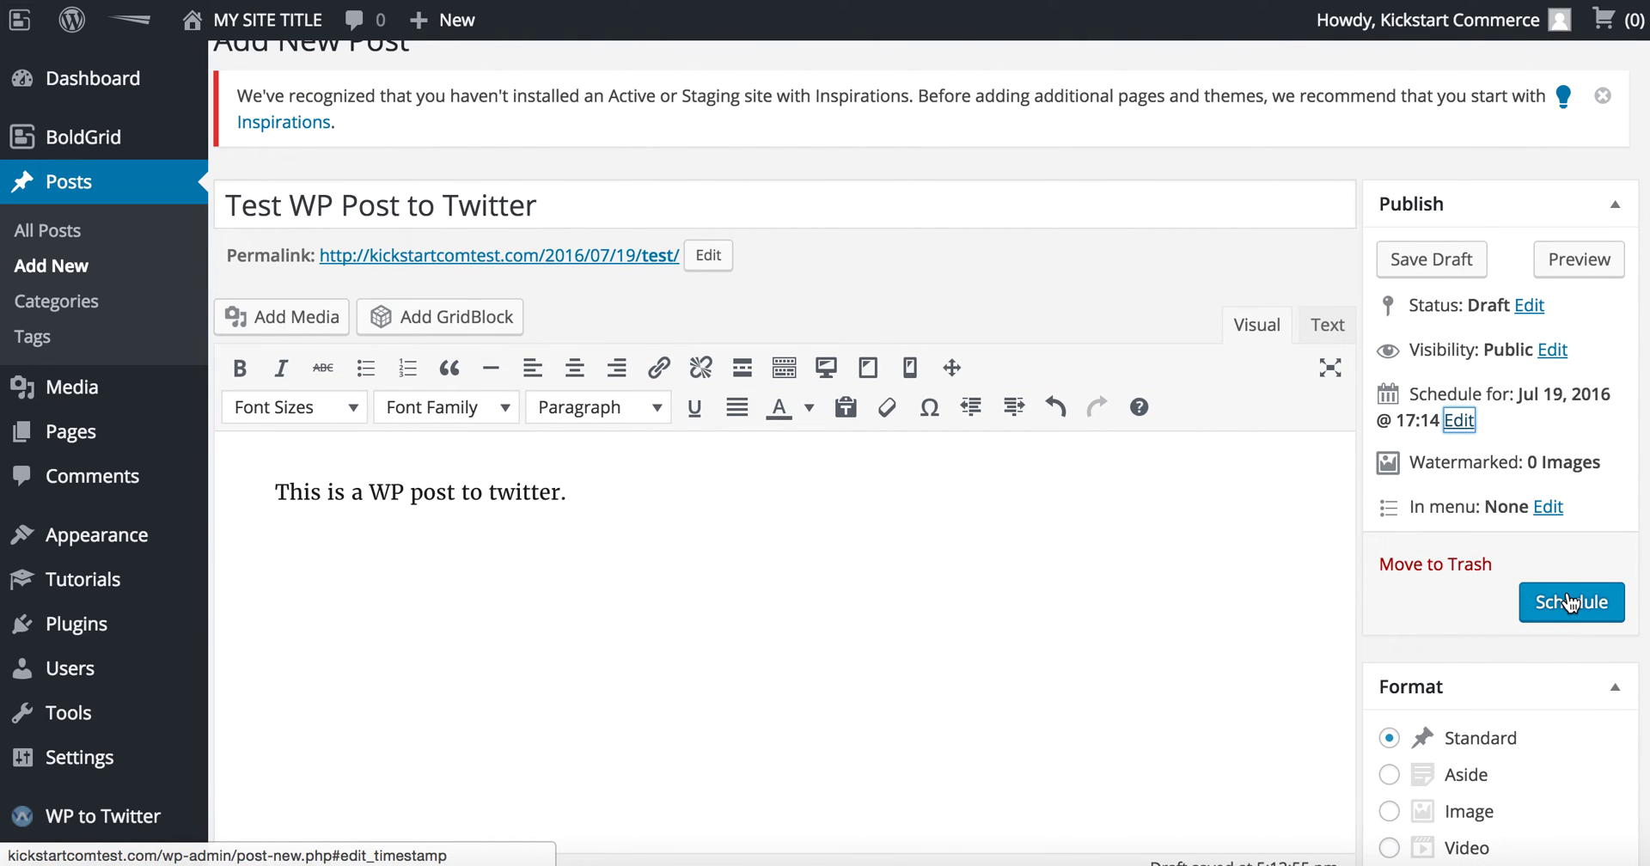
Step: Schedule the post so it publishes and tweets, then open a new browser tab
{"action": "left_click", "coordinate": [1569, 602]}
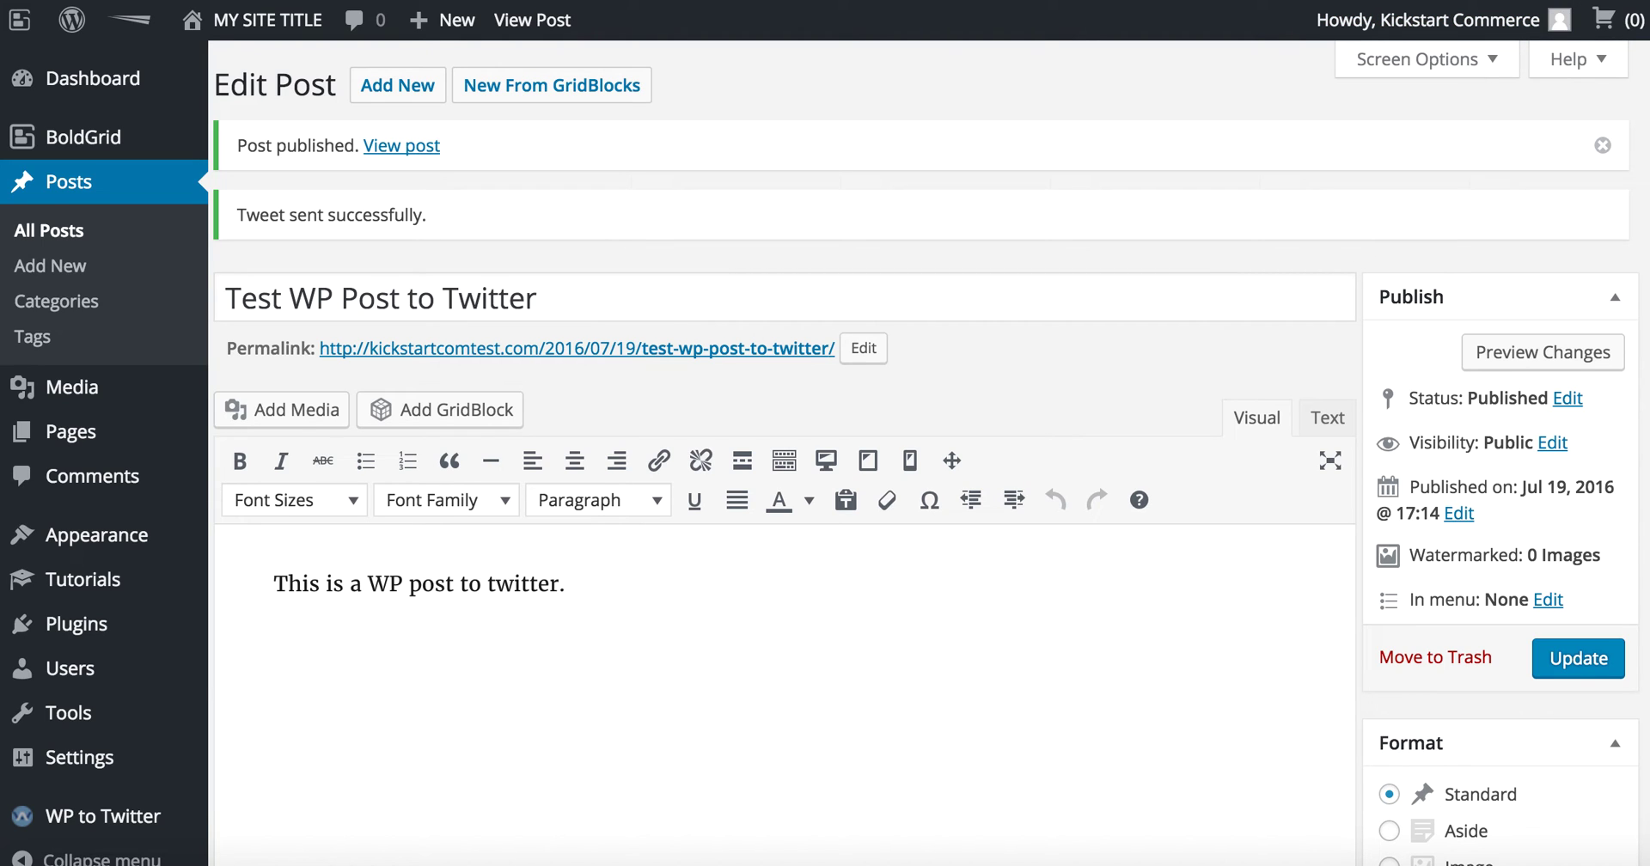
{"action": "key", "text": "ctrl+t"}
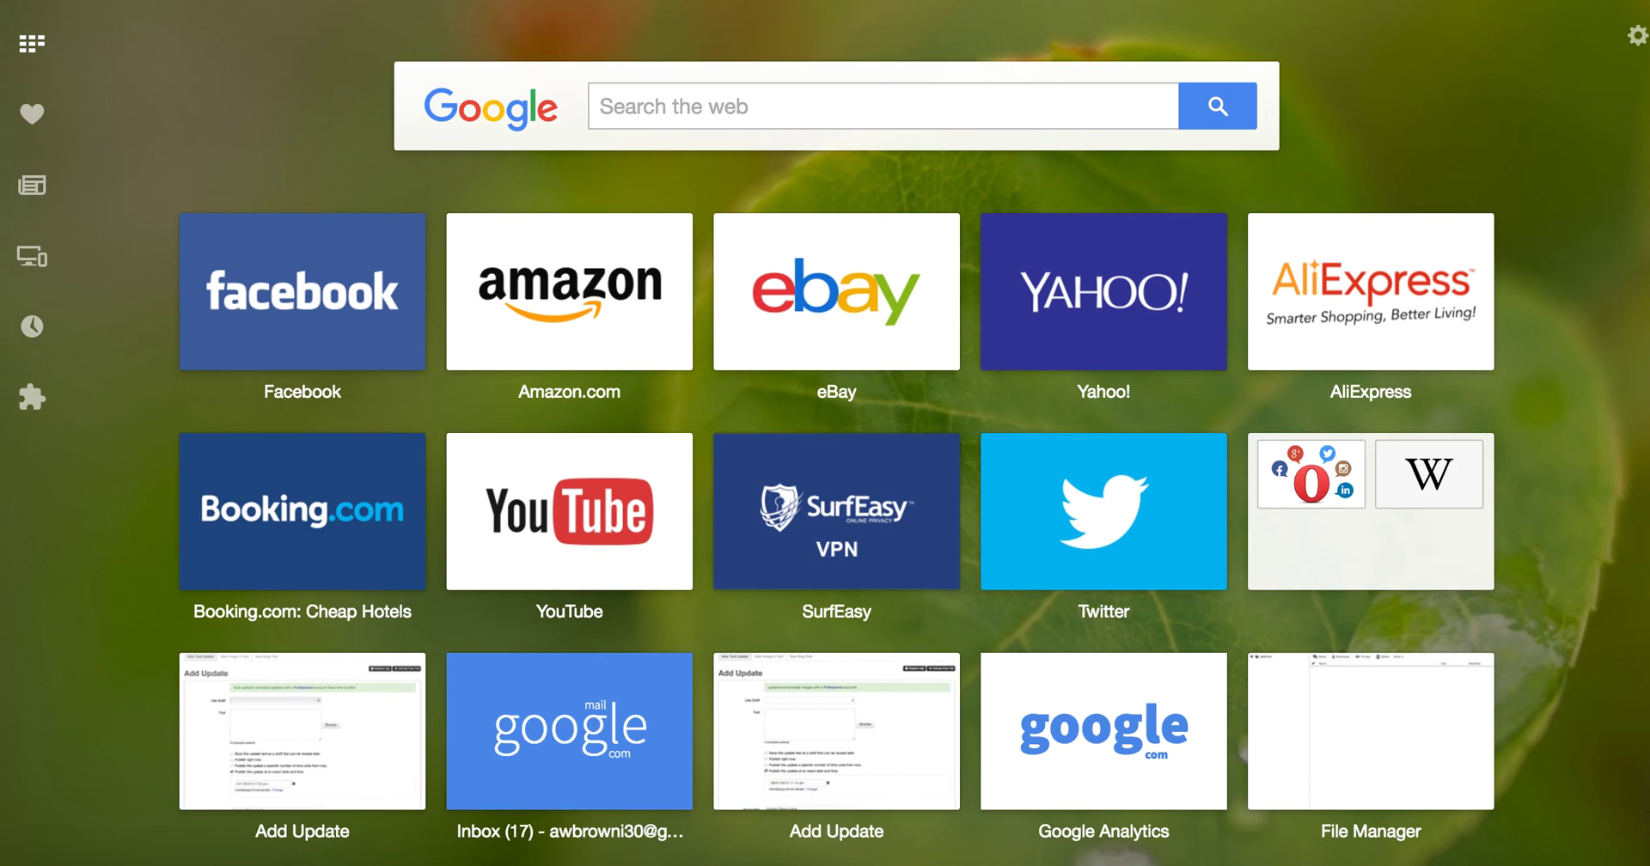
{"action": "type", "text": "tw"}
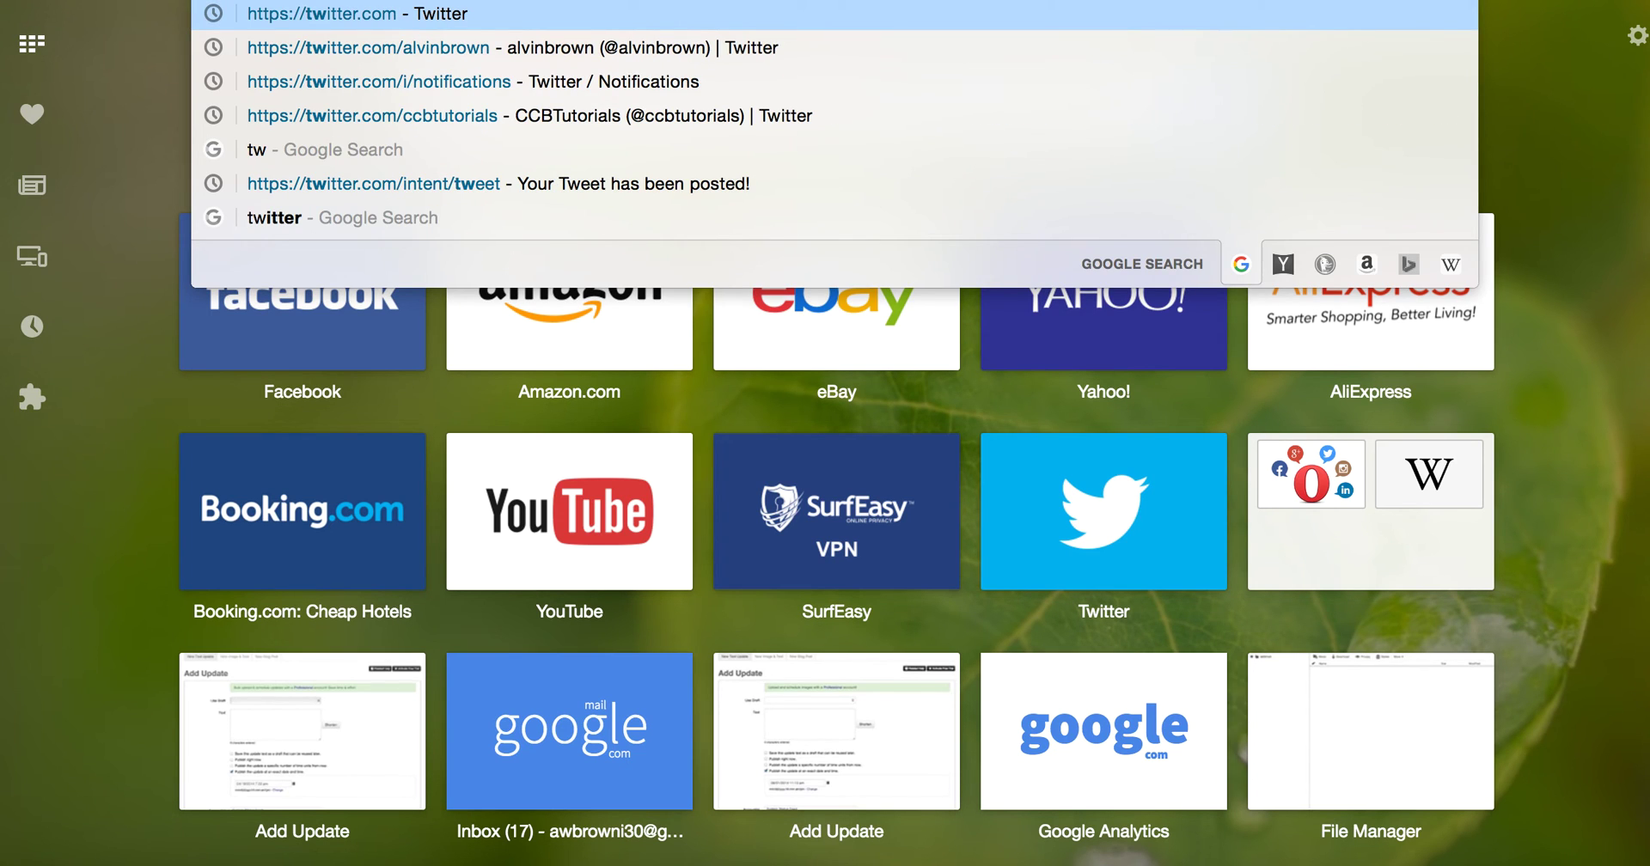
{"action": "key", "text": "Down"}
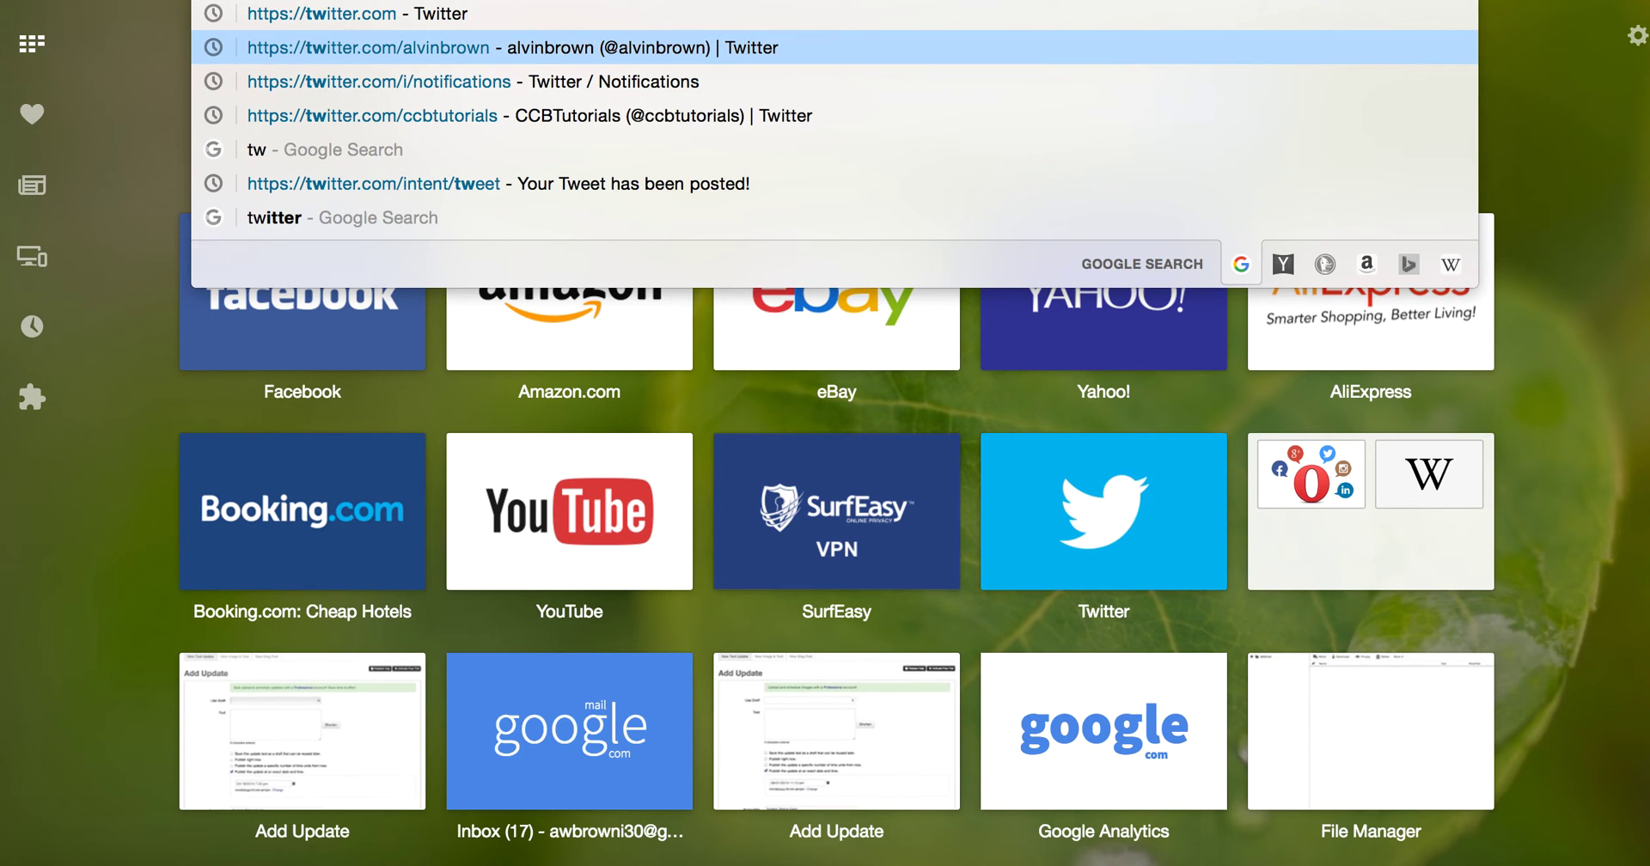
{"action": "key", "text": "Return"}
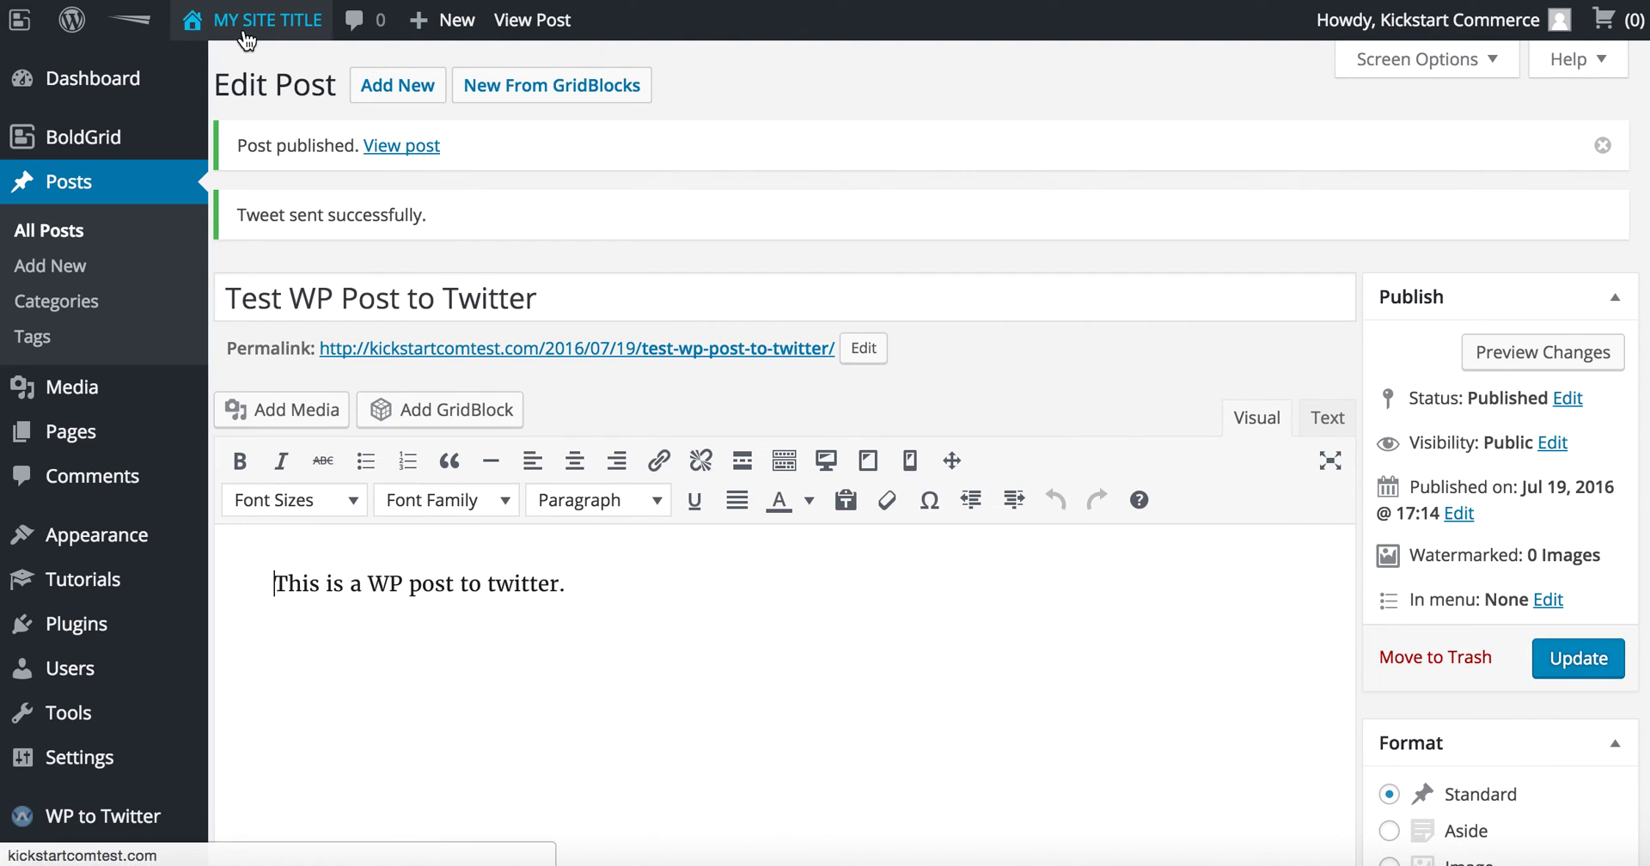
{"action": "mouse_move", "coordinate": [247, 39]}
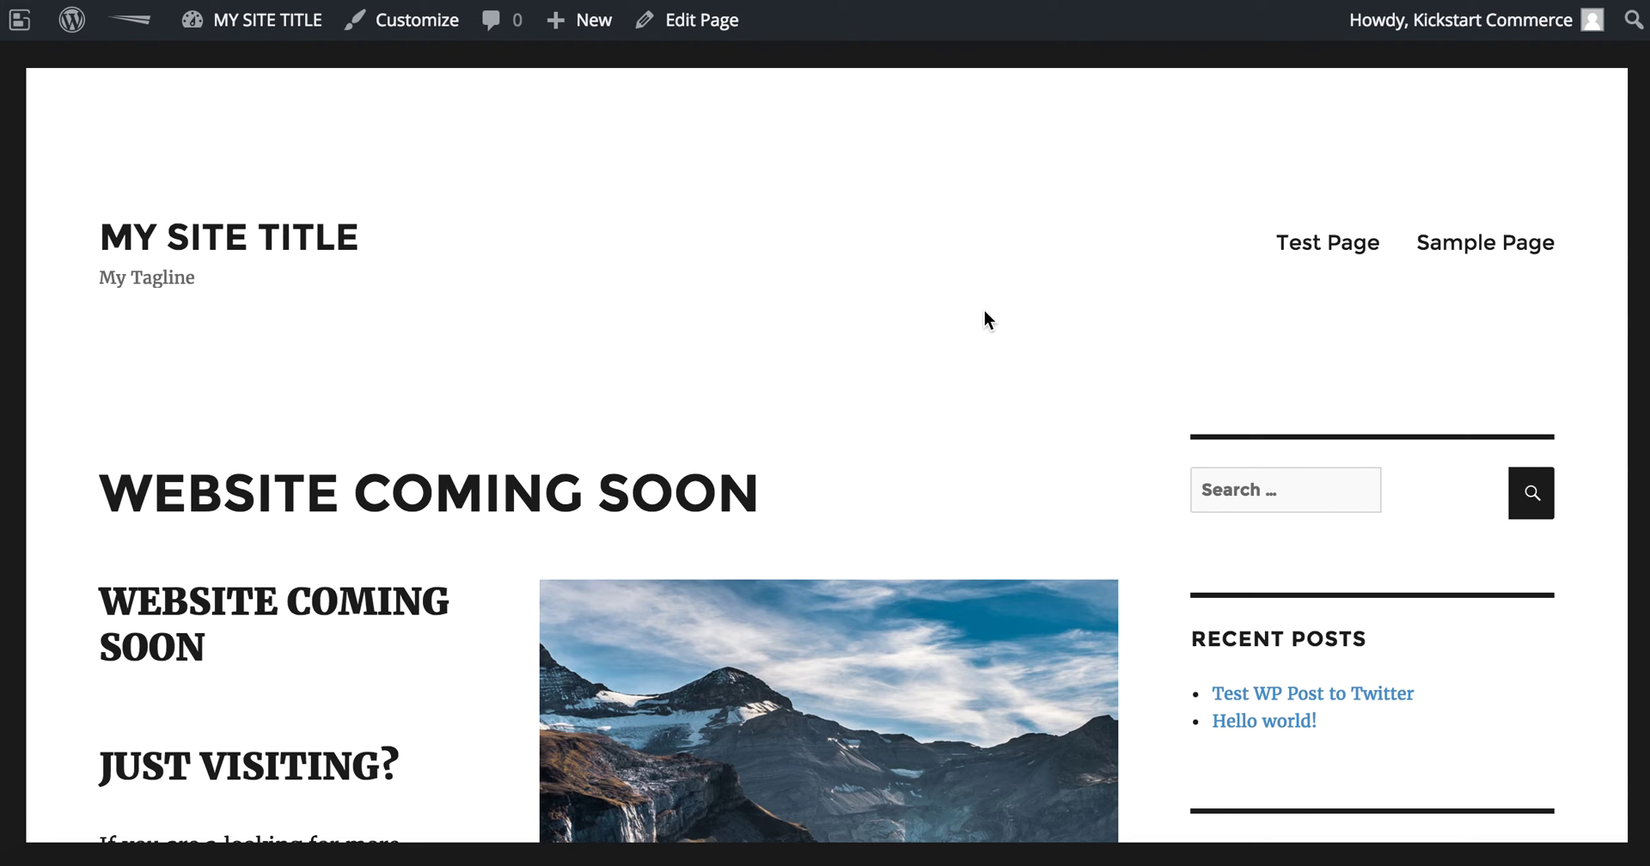
Step: On the live site, open 'Test WP Post to Twitter' from Recent Posts
{"action": "scroll", "coordinate": [989, 314], "scroll_direction": "down", "scroll_amount": 1}
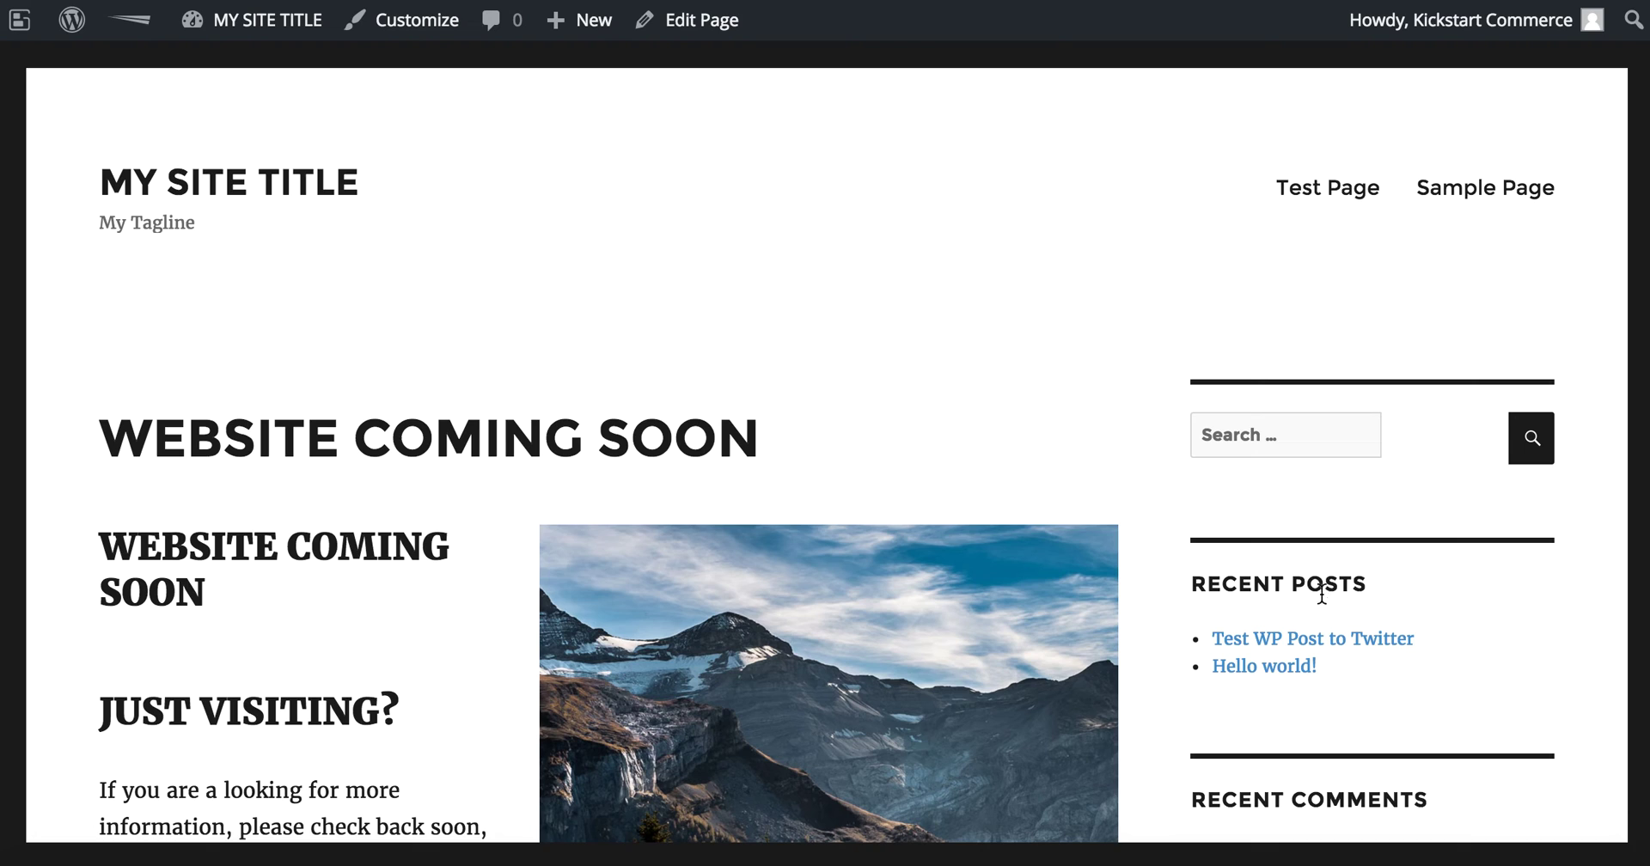
{"action": "left_click", "coordinate": [1294, 646]}
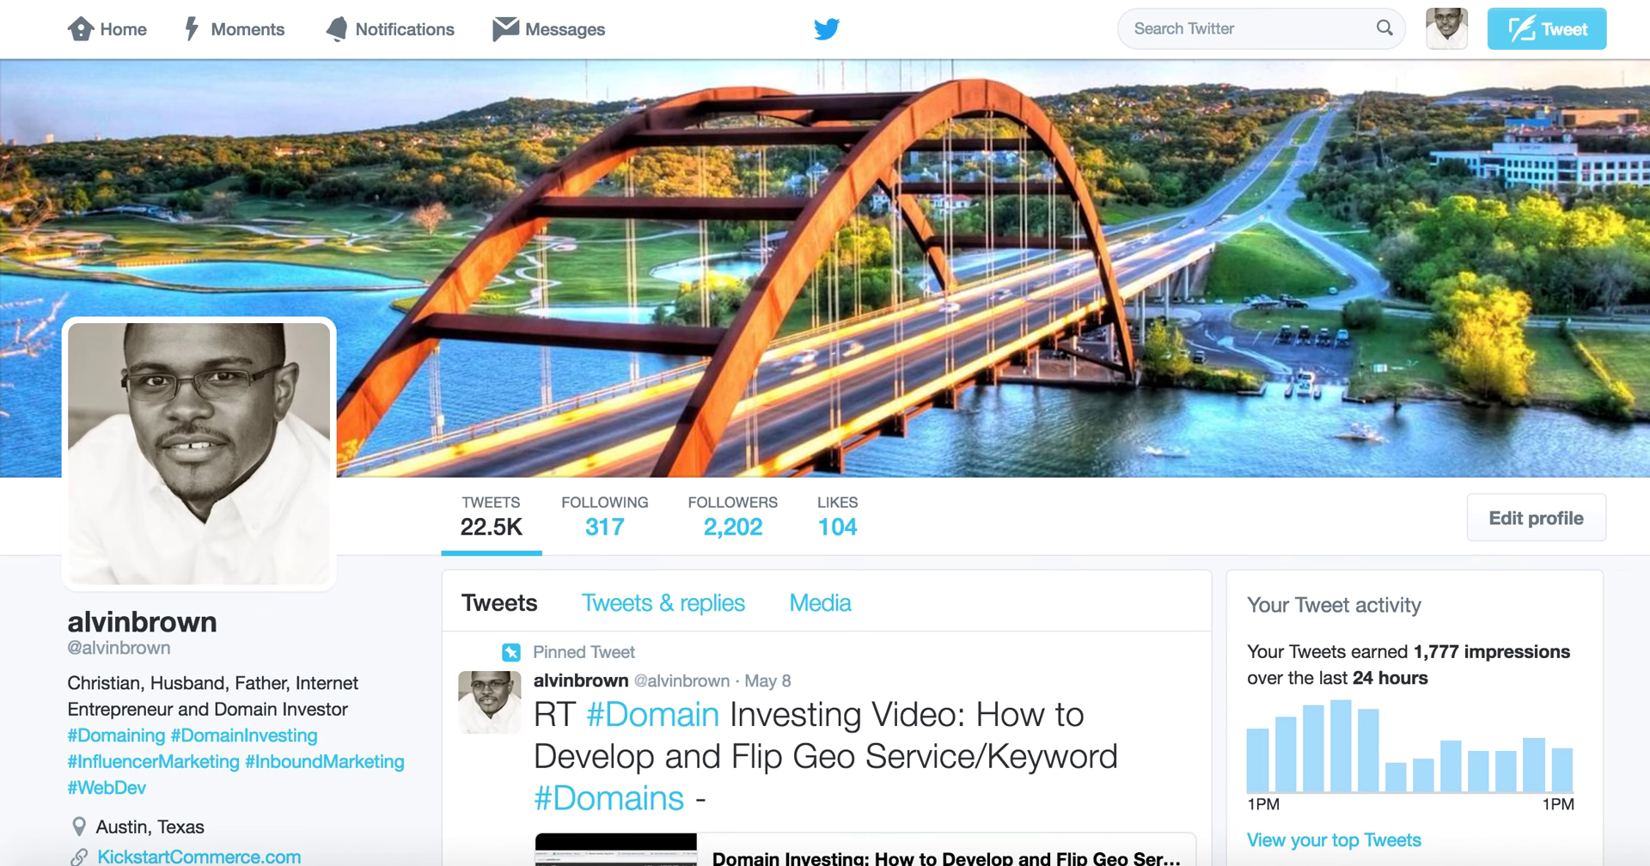
Step: Find the 'New post: Test WP Post to Twitter' tweet on the profile, like it, and return to the top
{"action": "scroll", "coordinate": [1167, 265], "scroll_direction": "down", "scroll_amount": 2}
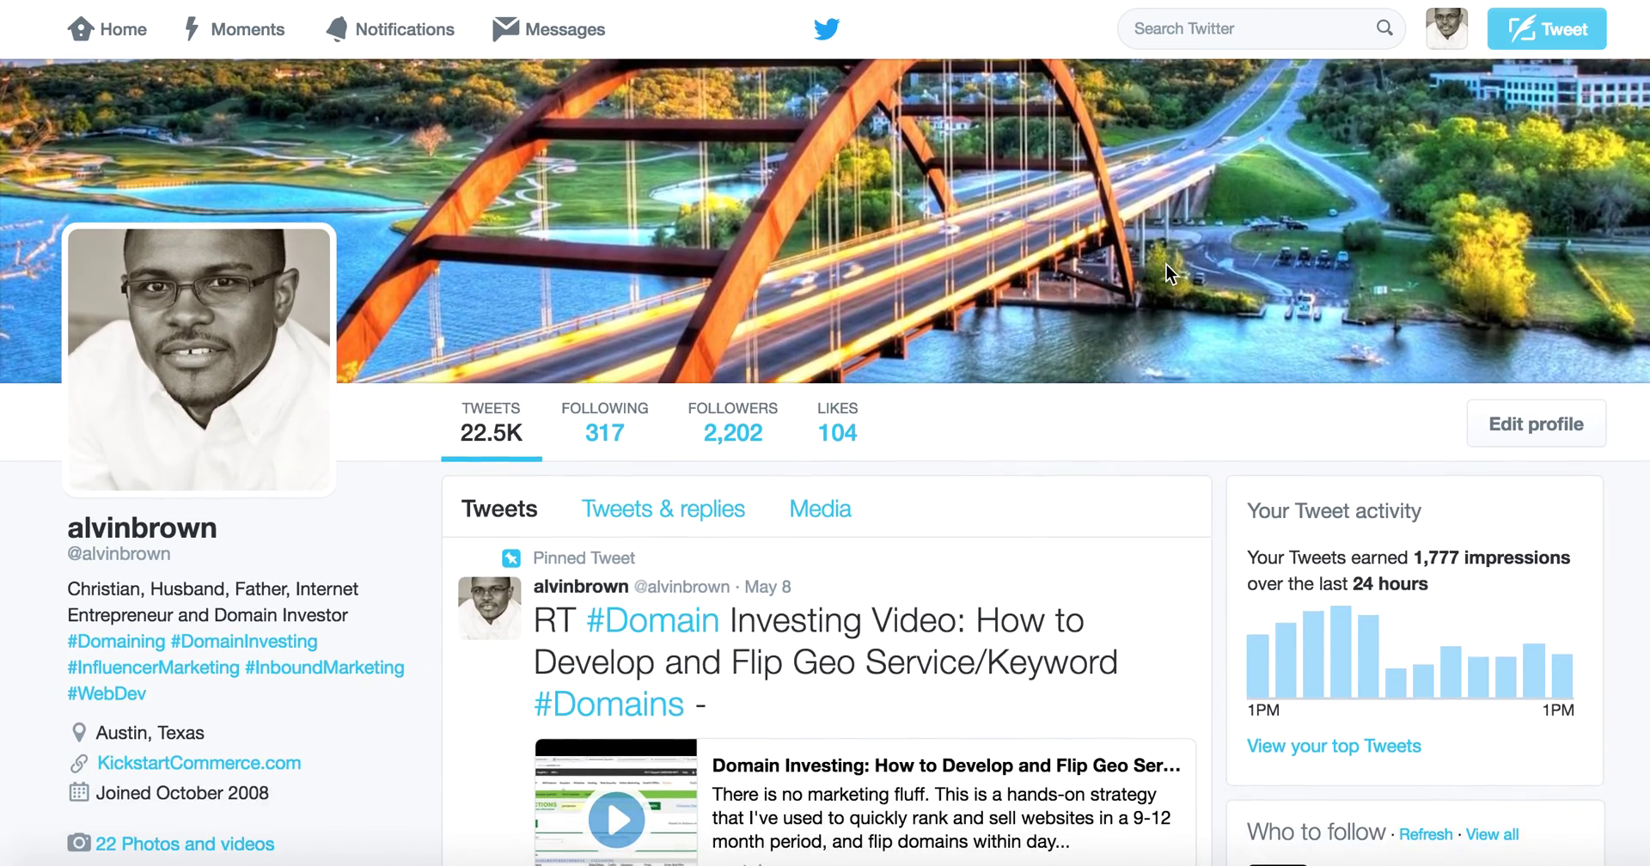
{"action": "scroll", "coordinate": [1167, 264], "scroll_direction": "down", "scroll_amount": 4}
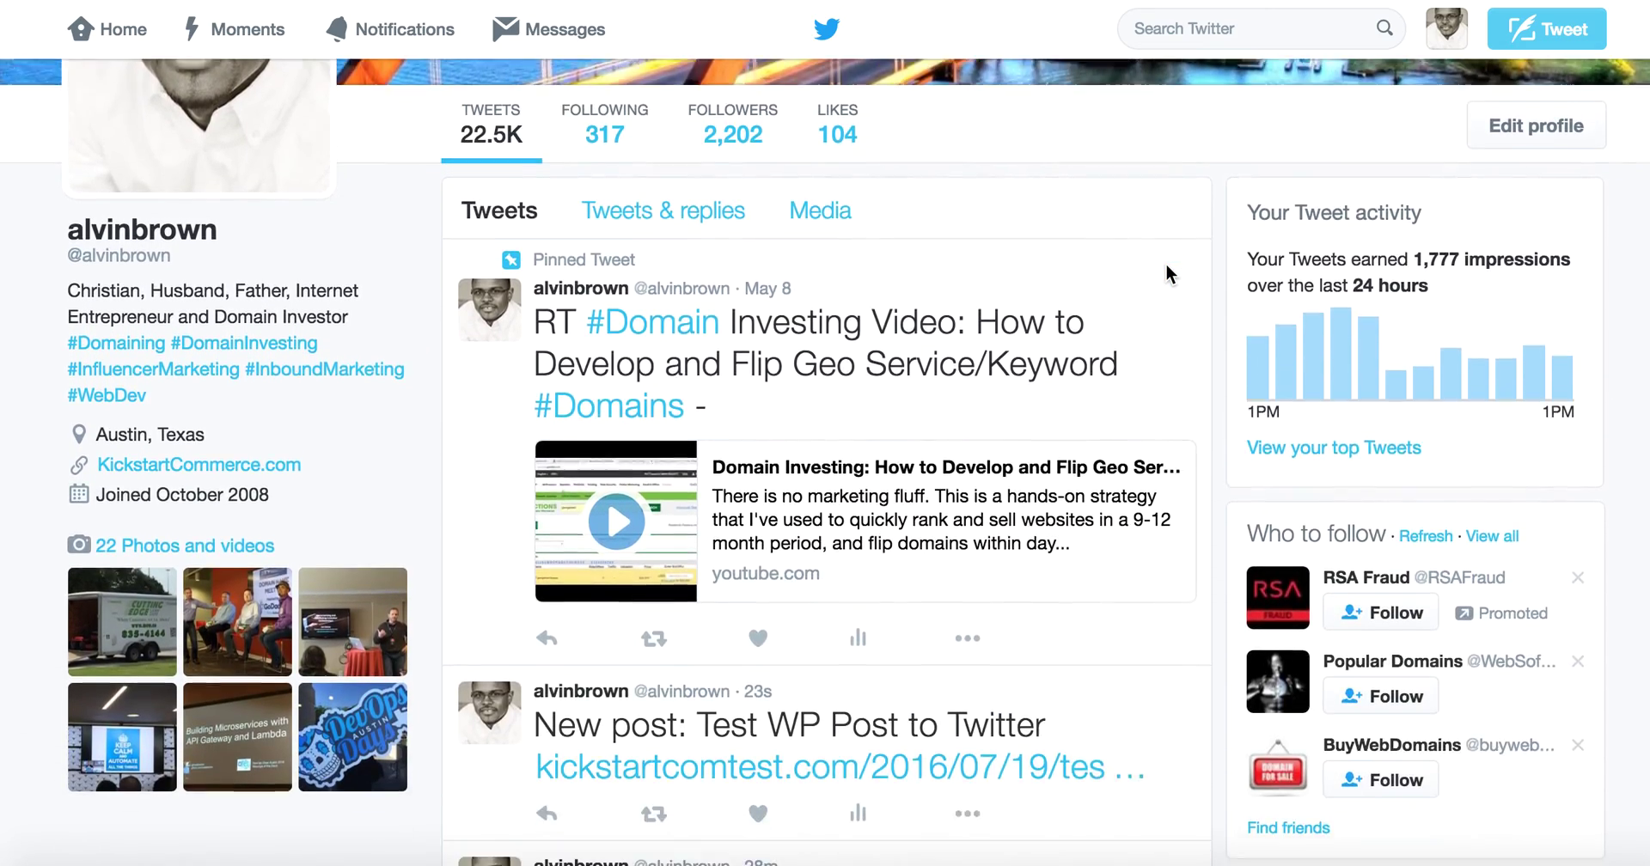
{"action": "scroll", "coordinate": [1165, 263], "scroll_direction": "down", "scroll_amount": 2}
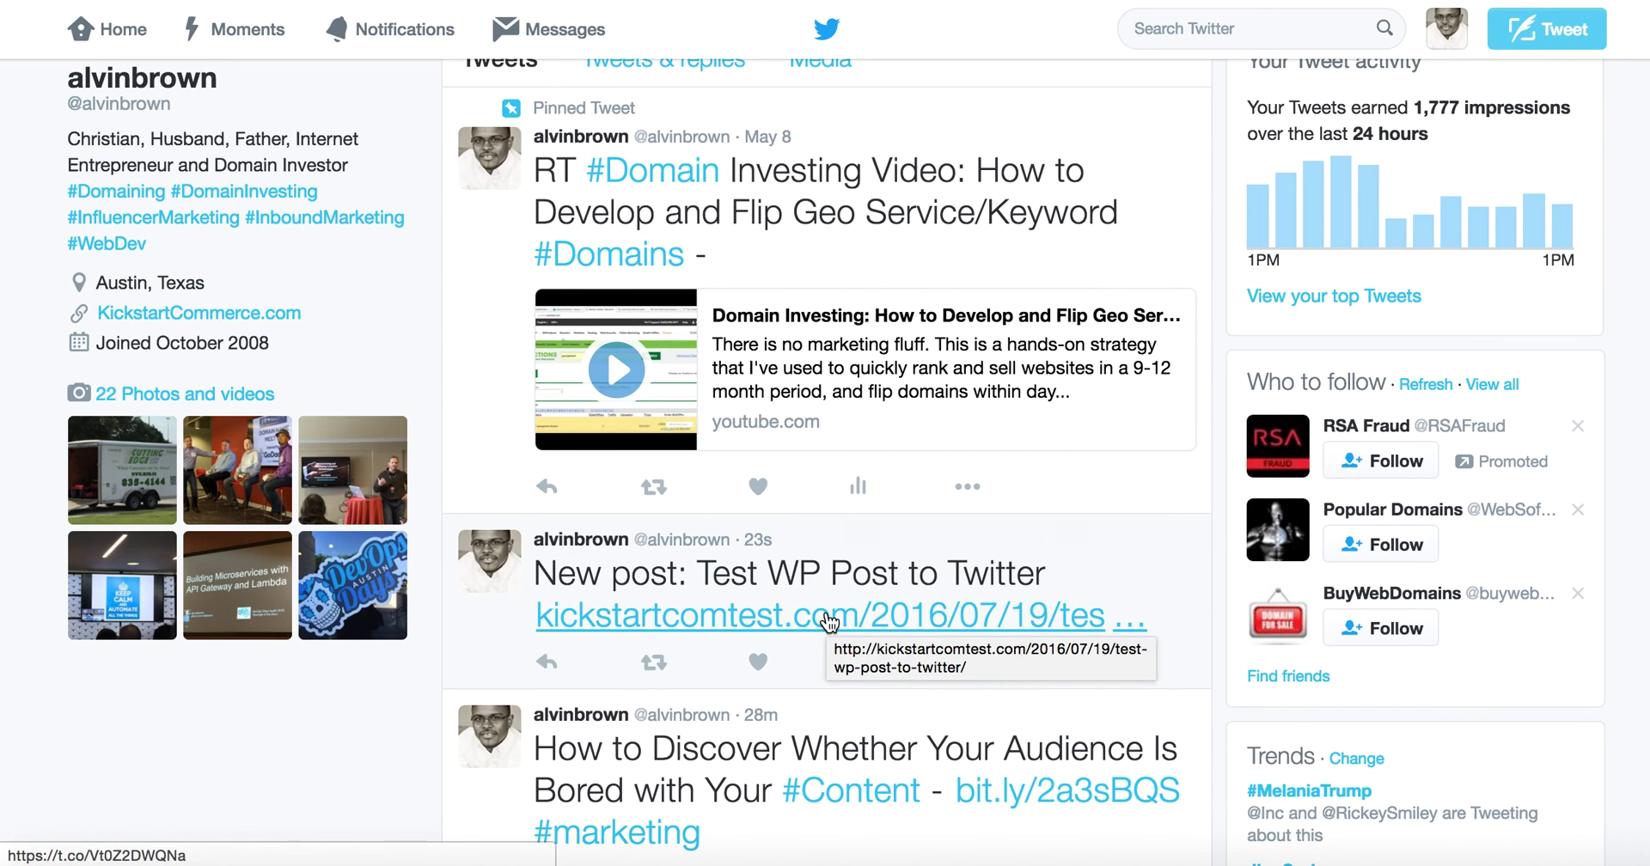
{"action": "scroll", "coordinate": [827, 621], "scroll_direction": "down", "scroll_amount": 1}
{"action": "left_click", "coordinate": [828, 619]}
{"action": "scroll", "coordinate": [827, 622], "scroll_direction": "up", "scroll_amount": 2}
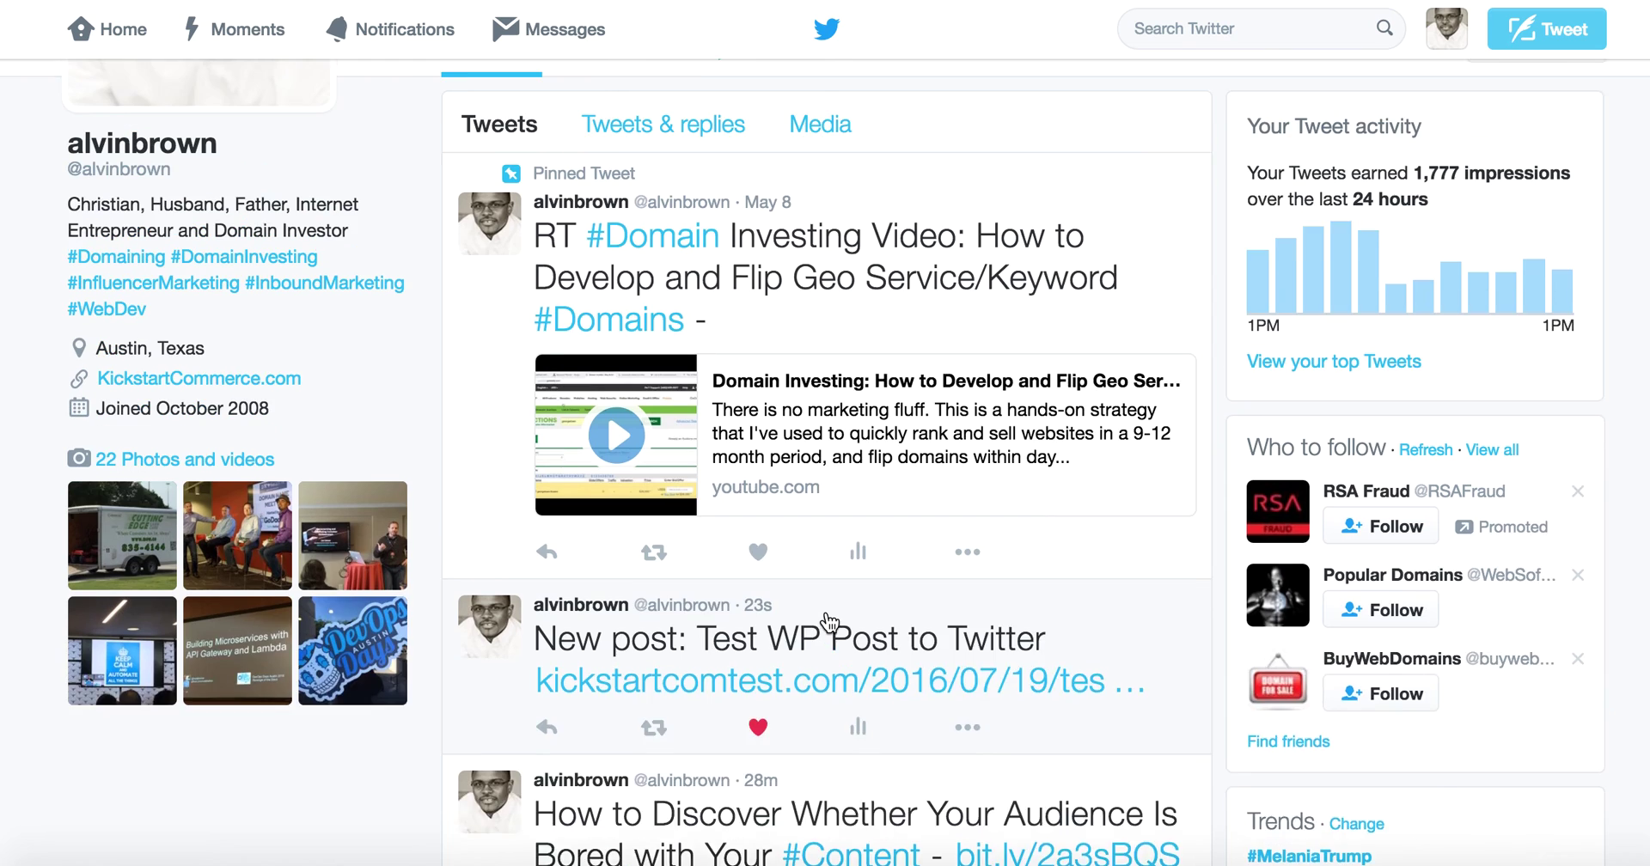
{"action": "scroll", "coordinate": [828, 622], "scroll_direction": "up", "scroll_amount": 5}
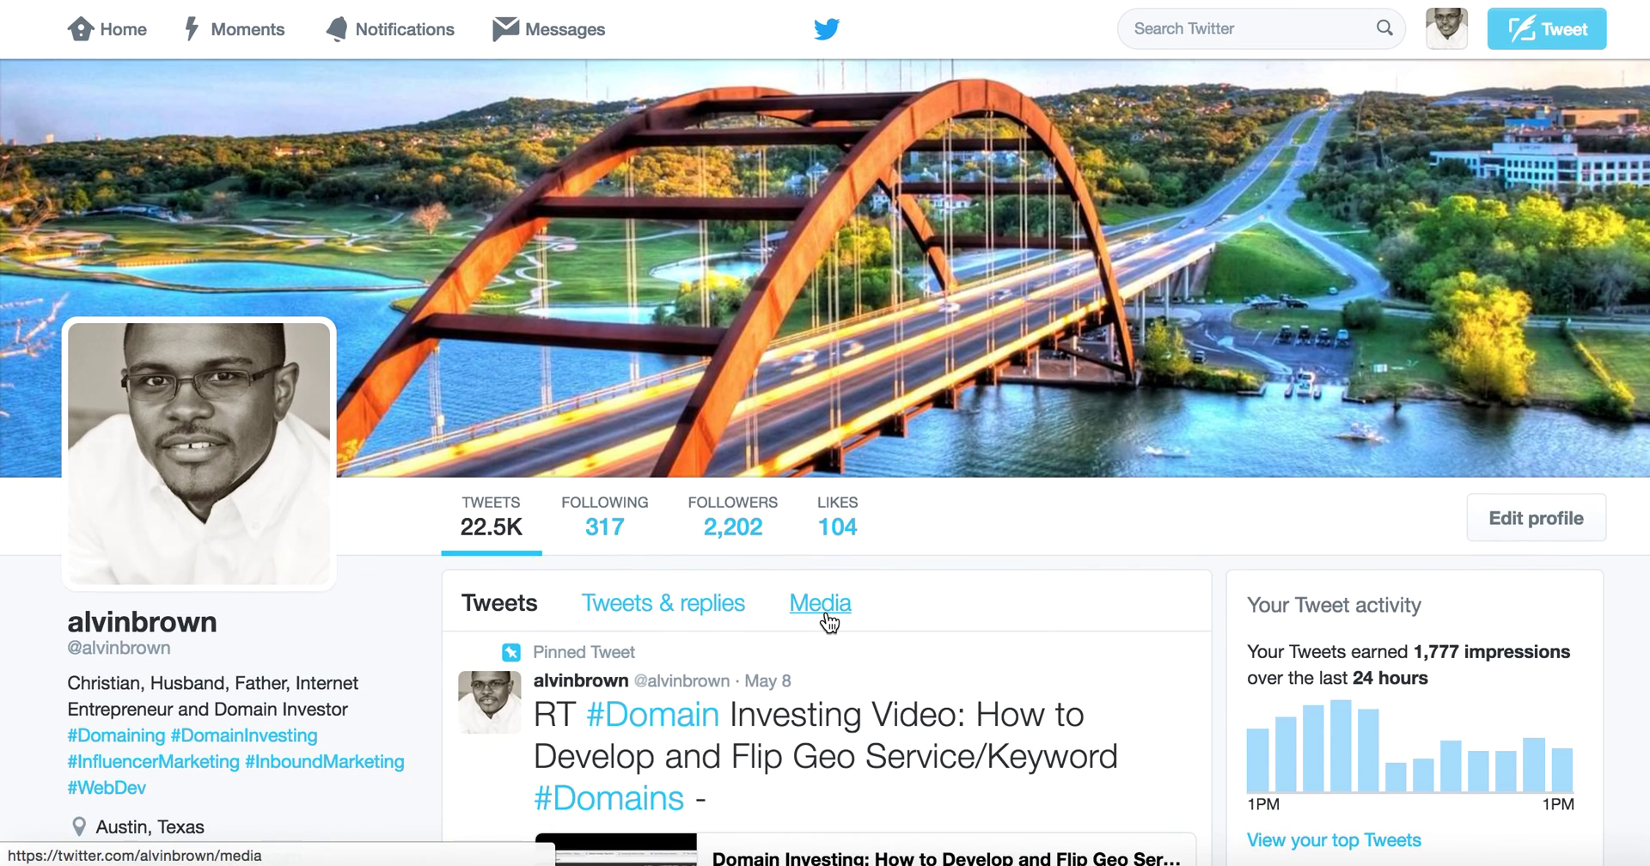